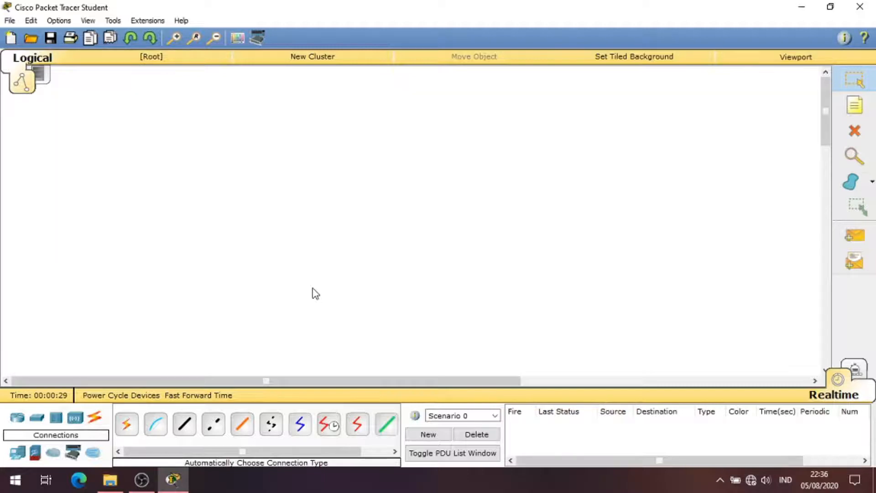
Place three generic Router-PT routers in a horizontal row across the upper part of the workspace
{"action": "left_click", "coordinate": [16, 418]}
{"action": "left_click", "coordinate": [357, 423]}
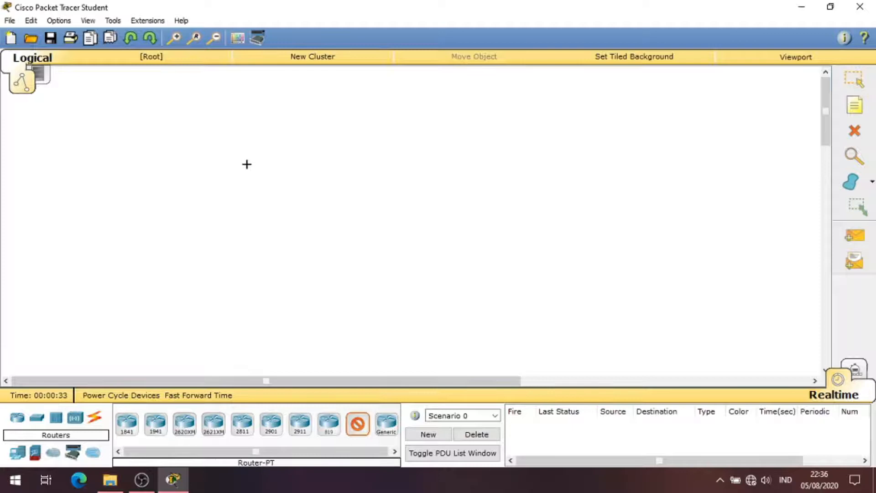
{"action": "left_click", "coordinate": [255, 143]}
{"action": "left_click", "coordinate": [357, 423]}
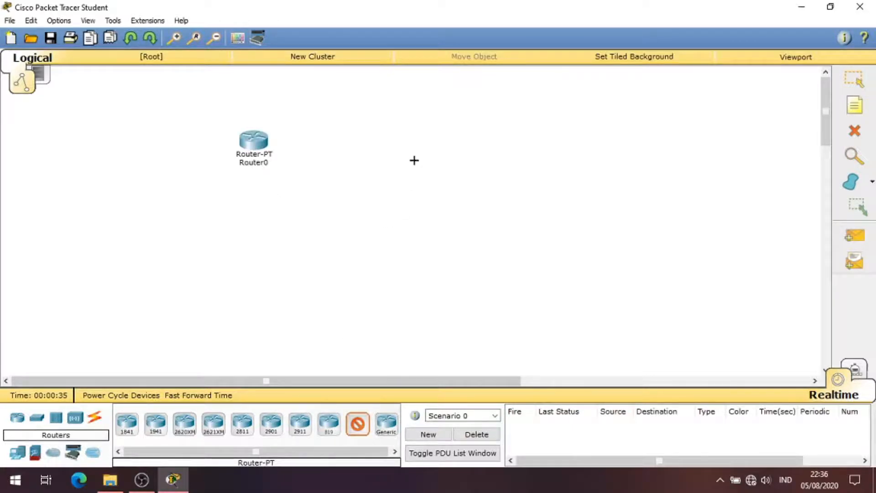
{"action": "left_click", "coordinate": [427, 145]}
{"action": "left_click", "coordinate": [357, 423]}
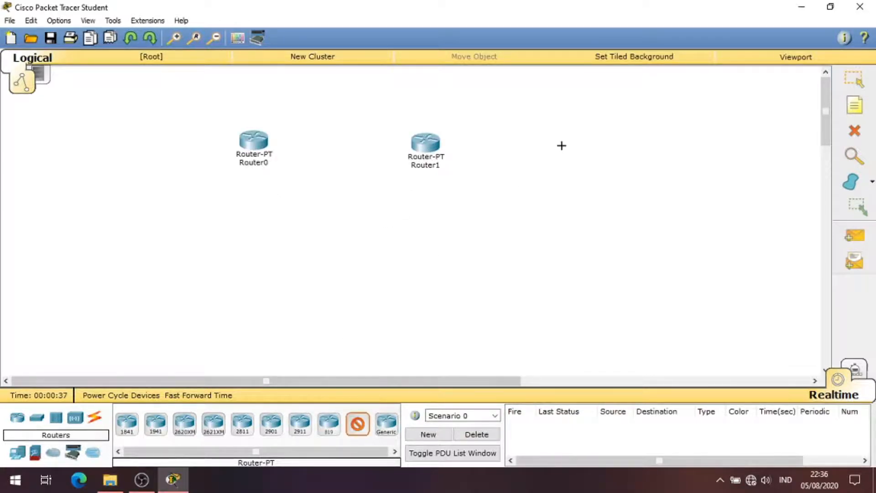
{"action": "left_click", "coordinate": [576, 142]}
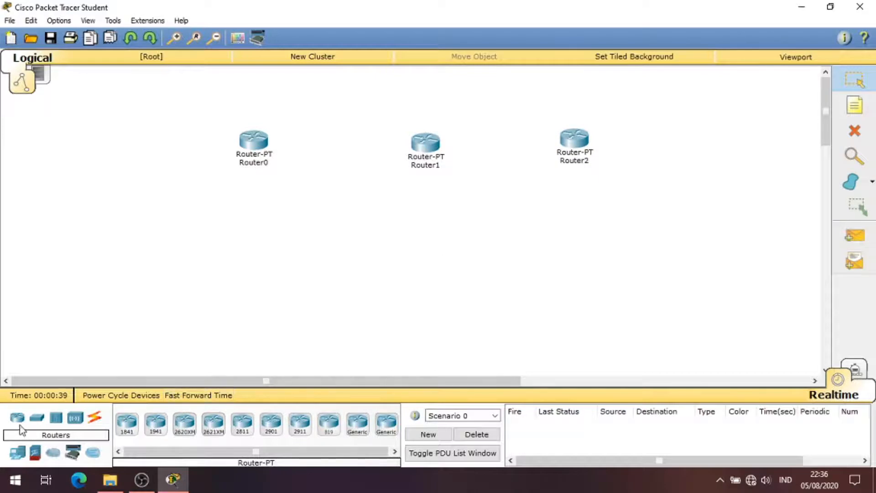
Place three generic Switch-PT switches, one below each router
{"action": "left_click", "coordinate": [41, 422]}
{"action": "left_click", "coordinate": [213, 423]}
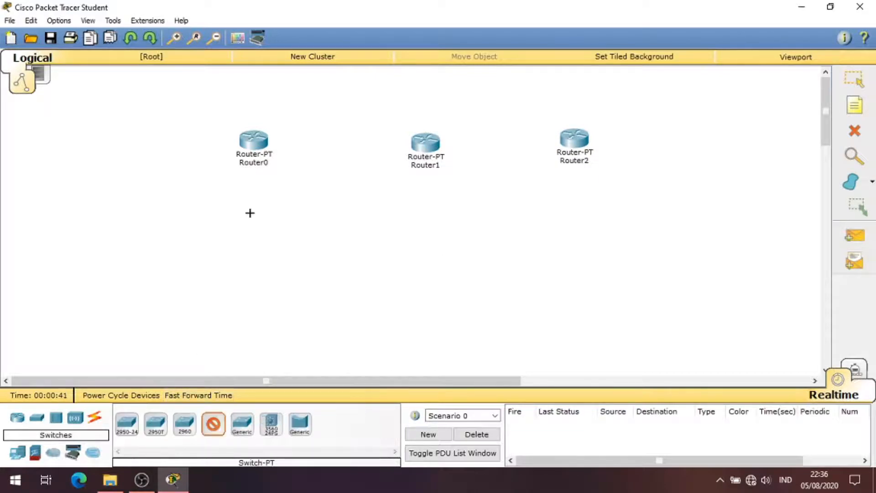
{"action": "left_click", "coordinate": [256, 228]}
{"action": "left_click", "coordinate": [213, 424]}
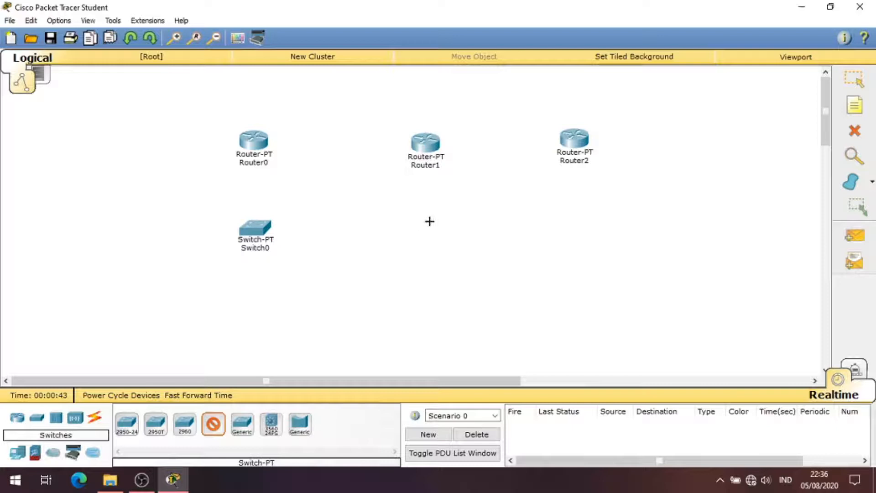
{"action": "left_click", "coordinate": [427, 221]}
{"action": "left_click", "coordinate": [213, 423]}
{"action": "left_click", "coordinate": [577, 222]}
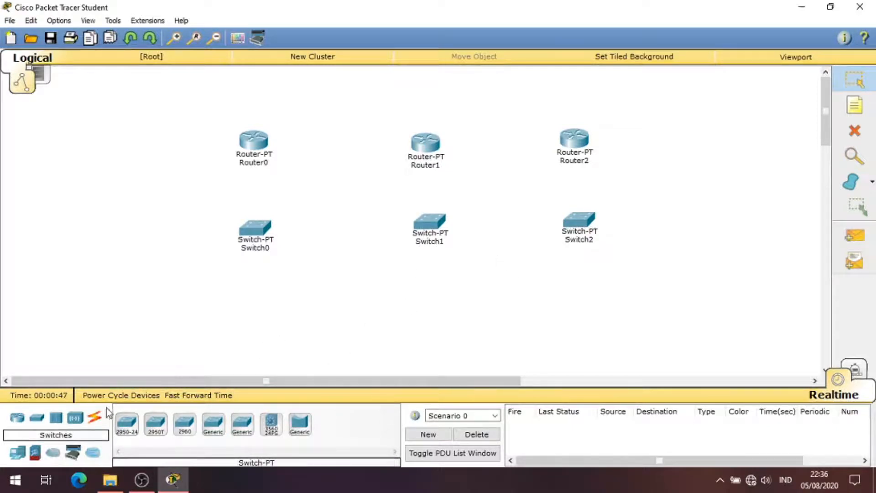
Place three generic PC-PT computers, one below each switch, and move the middle one into line with the others
{"action": "left_click", "coordinate": [17, 452]}
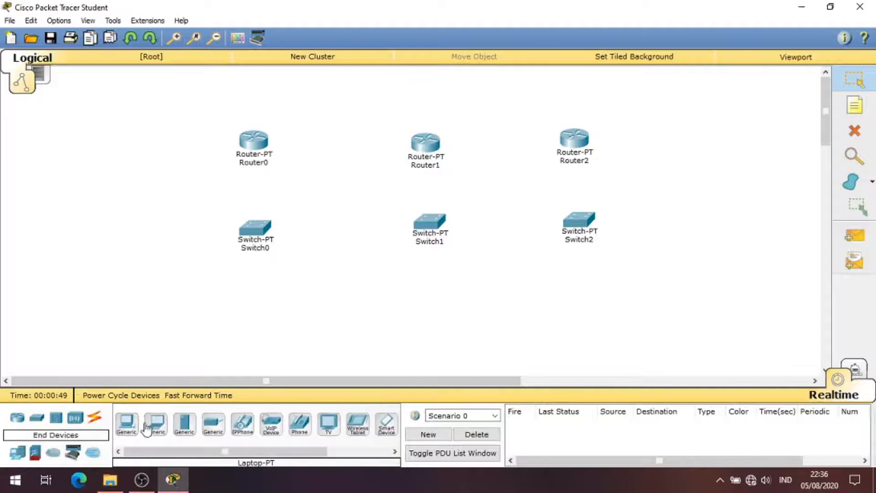
{"action": "left_click", "coordinate": [156, 423]}
{"action": "left_click", "coordinate": [251, 307]}
{"action": "left_click", "coordinate": [127, 423]}
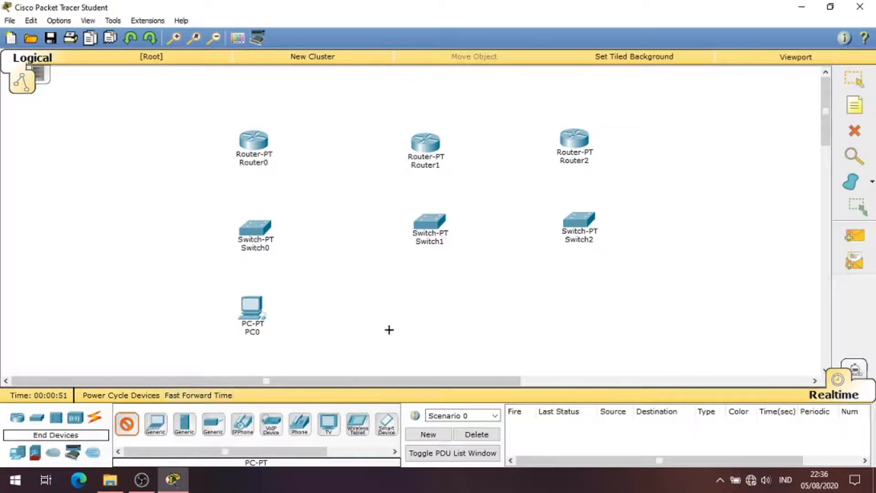
{"action": "left_click", "coordinate": [430, 299]}
{"action": "left_click", "coordinate": [156, 423]}
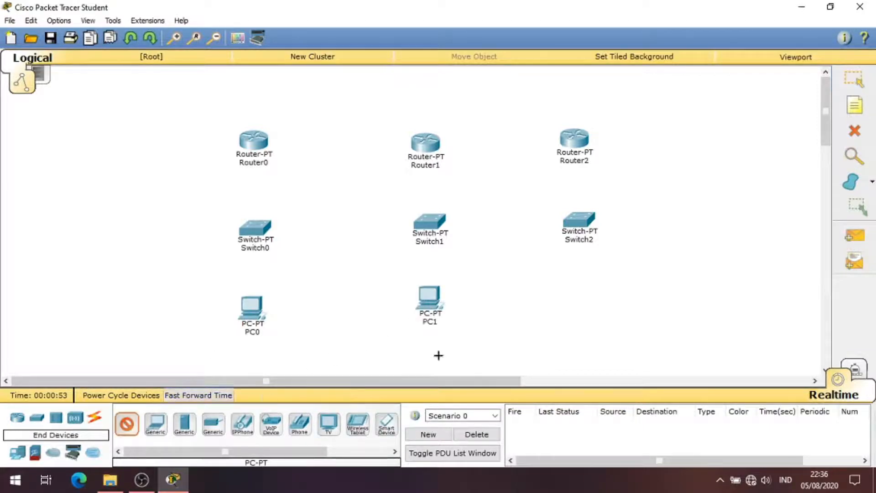
{"action": "left_click", "coordinate": [584, 308]}
{"action": "left_click_drag", "start_coordinate": [433, 301], "coordinate": [429, 308]}
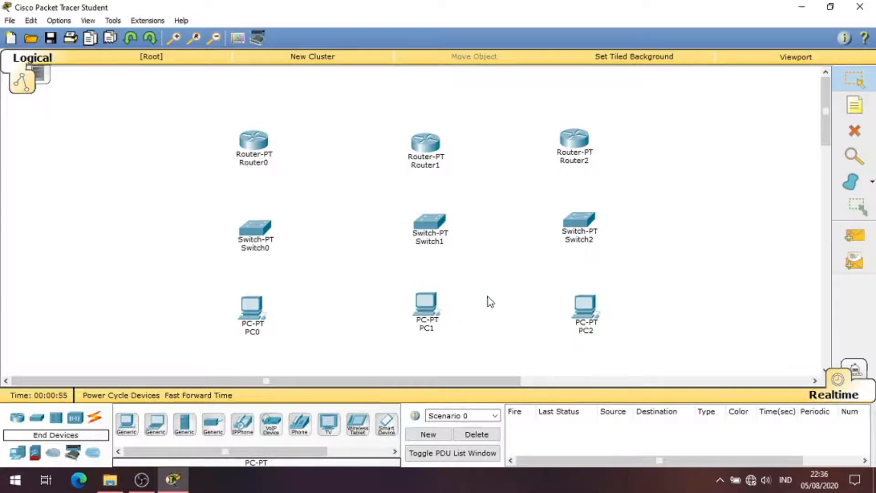
Connect PC0's FastEthernet0 to Switch0's FastEthernet0/1 with a Copper Straight-Through cable
{"action": "left_click", "coordinate": [94, 417]}
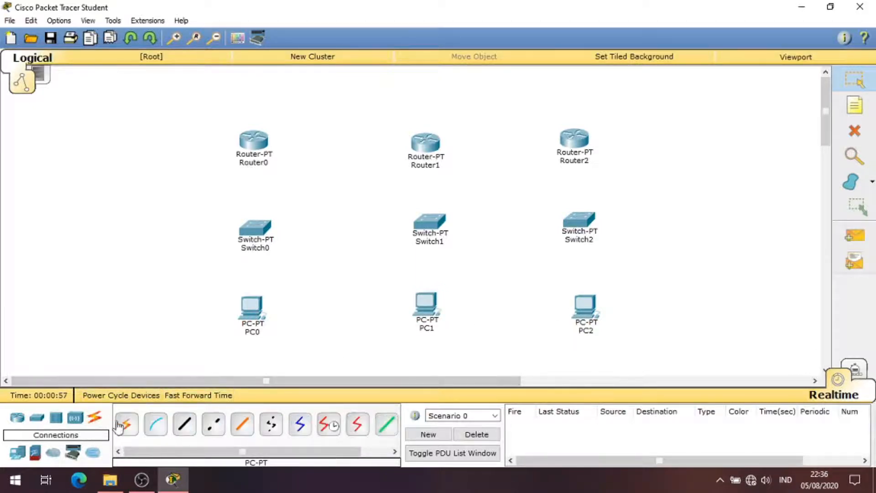
{"action": "left_click", "coordinate": [184, 424]}
{"action": "left_click", "coordinate": [251, 306]}
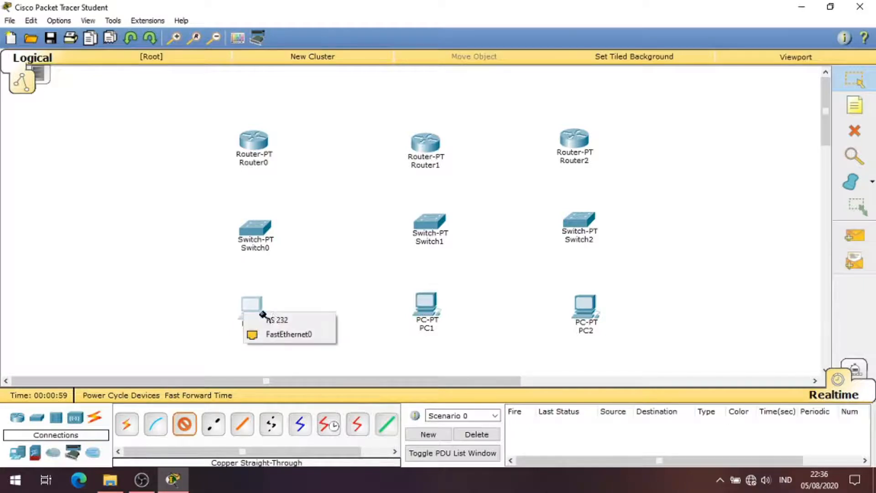
{"action": "left_click", "coordinate": [292, 334]}
{"action": "left_click", "coordinate": [253, 233]}
{"action": "left_click", "coordinate": [292, 263]}
Connect Switch0's FastEthernet1/1 to Router0's FastEthernet0/0 with a Copper Straight-Through cable
{"action": "left_click", "coordinate": [185, 423]}
{"action": "left_click", "coordinate": [253, 231]}
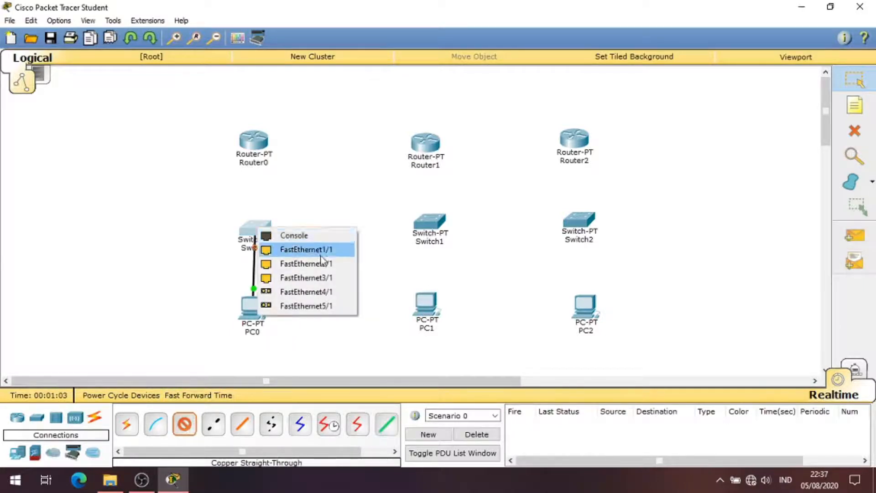
{"action": "left_click", "coordinate": [301, 248]}
{"action": "left_click", "coordinate": [257, 147]}
{"action": "left_click", "coordinate": [303, 178]}
Connect PC1's FastEthernet0 to Switch1's FastEthernet0/1 with a Copper Straight-Through cable
{"action": "left_click", "coordinate": [185, 423]}
{"action": "left_click", "coordinate": [425, 305]}
{"action": "left_click", "coordinate": [469, 326]}
{"action": "left_click", "coordinate": [429, 222]}
{"action": "left_click", "coordinate": [458, 244]}
Connect Switch1's FastEthernet1/1 to Router1's FastEthernet0/0 with a Copper Straight-Through cable
{"action": "left_click", "coordinate": [185, 424]}
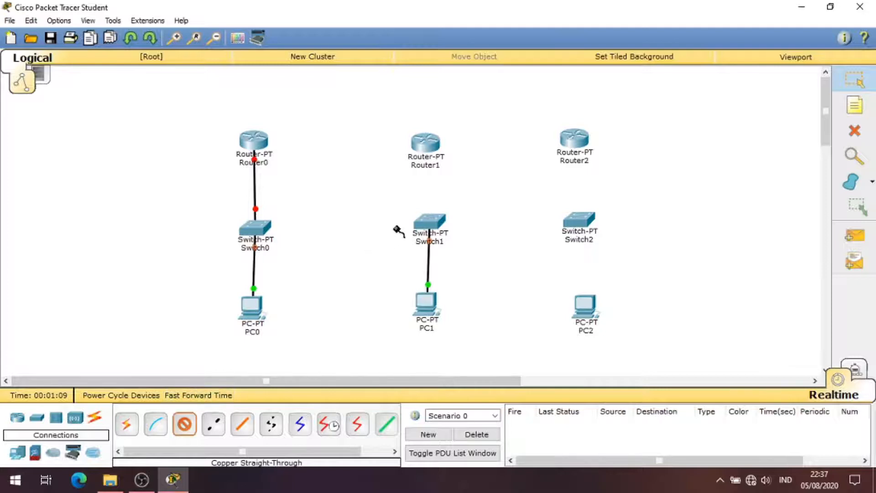
{"action": "left_click", "coordinate": [429, 223]}
{"action": "left_click", "coordinate": [458, 245]}
{"action": "left_click", "coordinate": [425, 143]}
{"action": "left_click", "coordinate": [440, 174]}
Connect PC2's FastEthernet0 to Switch2's FastEthernet0/1 with a Copper Straight-Through cable
{"action": "left_click", "coordinate": [184, 423]}
{"action": "left_click", "coordinate": [586, 308]}
{"action": "left_click", "coordinate": [631, 330]}
{"action": "left_click", "coordinate": [579, 221]}
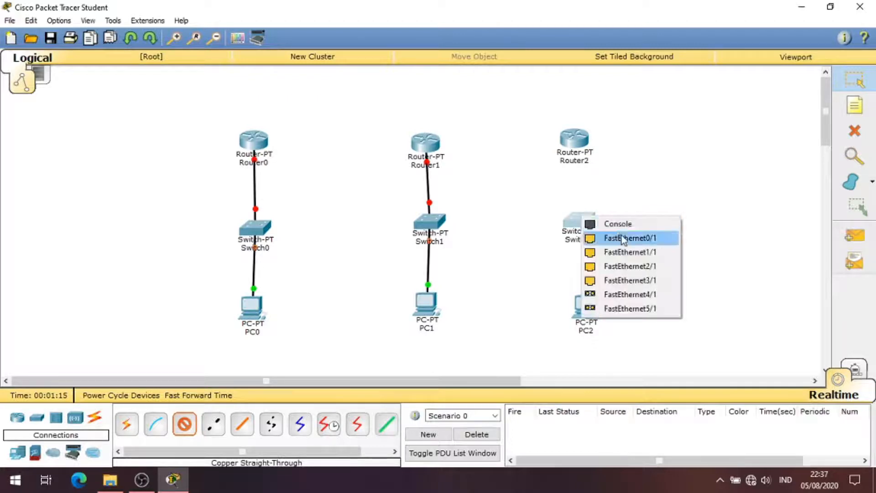
{"action": "left_click", "coordinate": [625, 236]}
Connect Switch2's FastEthernet1/1 to Router2's FastEthernet0/0 with a Copper Straight-Through cable
{"action": "left_click", "coordinate": [185, 423]}
{"action": "left_click", "coordinate": [578, 220]}
{"action": "left_click", "coordinate": [621, 239]}
{"action": "left_click", "coordinate": [576, 137]}
{"action": "left_click", "coordinate": [606, 170]}
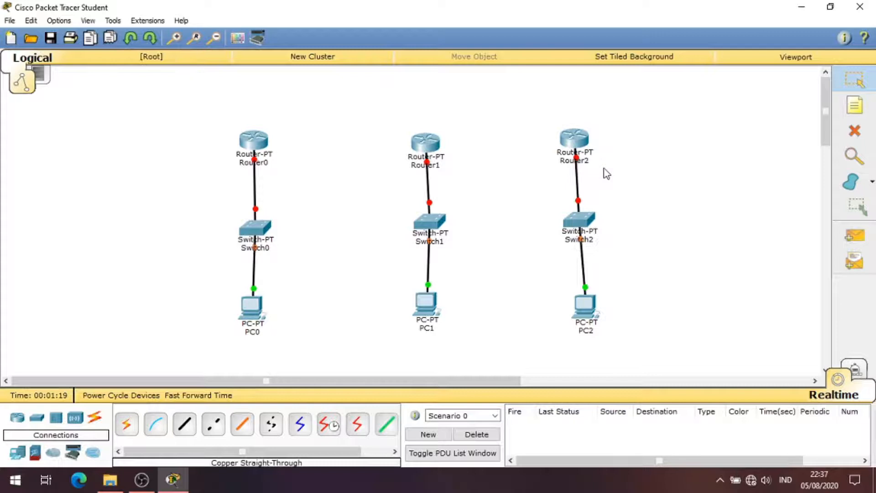
Link Router0's Serial2/0 to Router1's Serial2/0 with a Serial DTE cable
{"action": "left_click", "coordinate": [357, 423]}
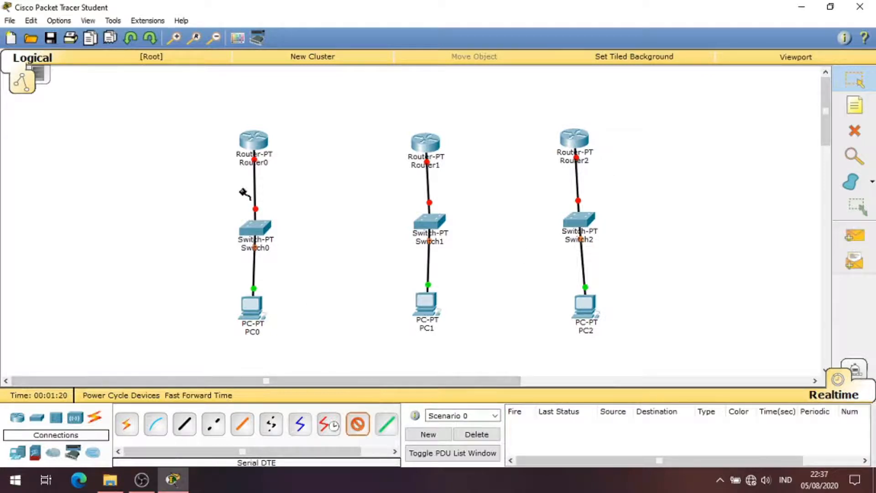
{"action": "left_click", "coordinate": [254, 140]}
{"action": "left_click", "coordinate": [336, 190]}
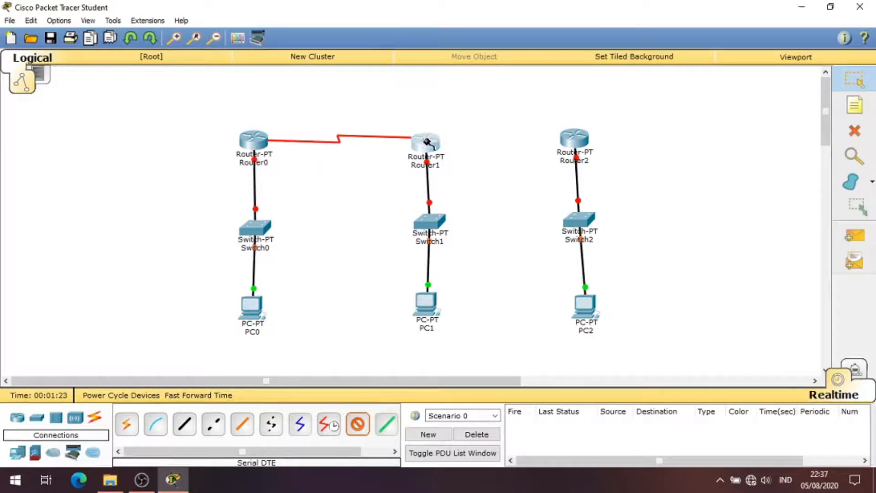
{"action": "left_click", "coordinate": [422, 142]}
{"action": "left_click", "coordinate": [462, 189]}
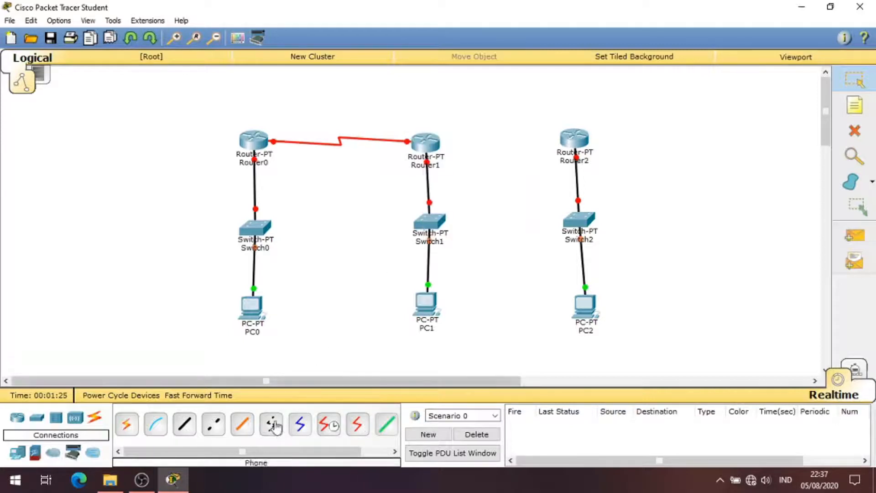
Link Router1's Serial3/0 to Router2's Serial2/0 with a Serial DTE cable
{"action": "left_click", "coordinate": [357, 423]}
{"action": "left_click", "coordinate": [424, 142]}
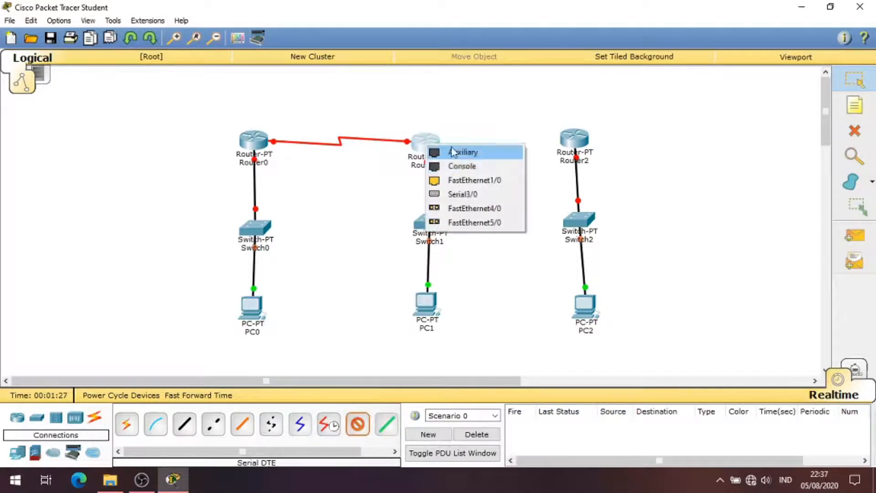
{"action": "left_click", "coordinate": [462, 194]}
{"action": "left_click", "coordinate": [572, 135]}
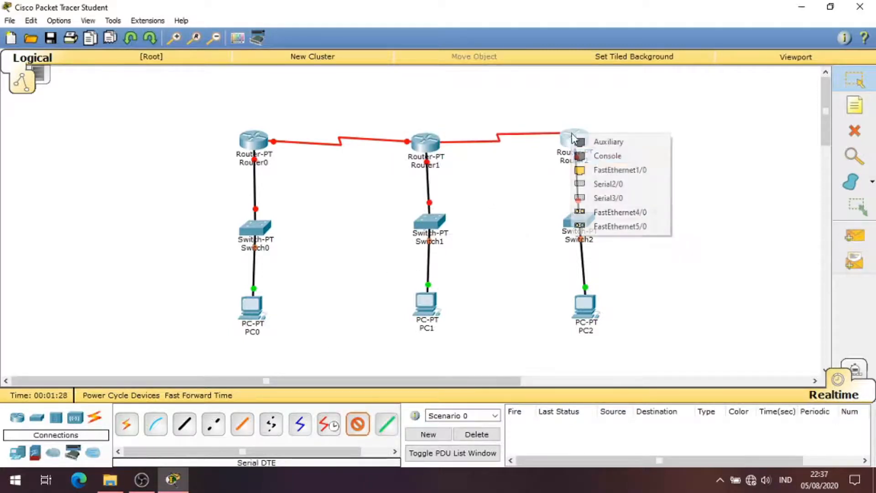
{"action": "left_click", "coordinate": [614, 185]}
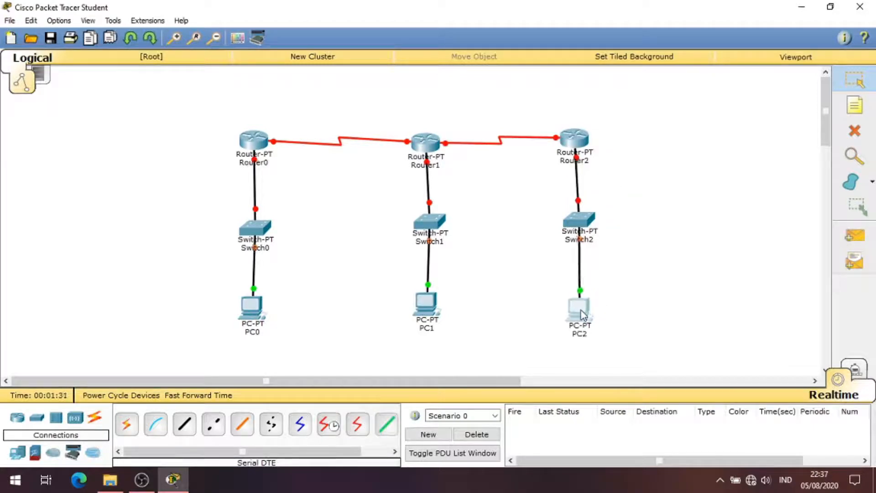
Shift Switch1, PC1 and Router1 slightly to line them up with the neighbouring devices
{"action": "left_click_drag", "start_coordinate": [436, 229], "coordinate": [432, 235]}
{"action": "left_click_drag", "start_coordinate": [424, 312], "coordinate": [423, 318]}
{"action": "left_click", "coordinate": [482, 274]}
{"action": "left_click_drag", "start_coordinate": [426, 147], "coordinate": [426, 142]}
Open Router0's command line, decline the configuration dialog, and enter global configuration mode with enable and conf t
{"action": "left_click", "coordinate": [253, 139]}
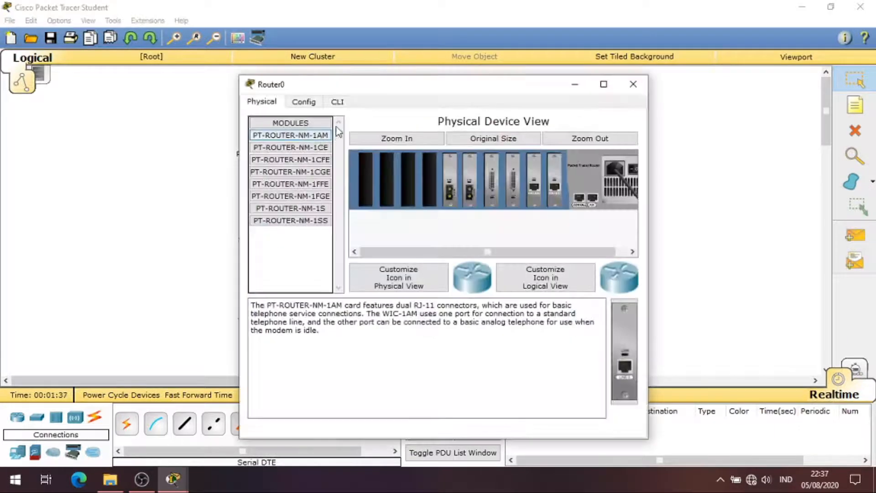
{"action": "left_click", "coordinate": [337, 102]}
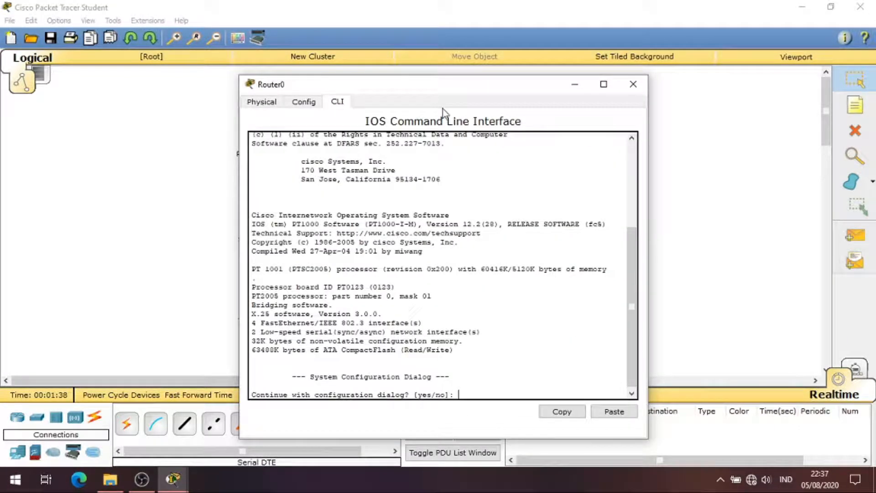
{"action": "type", "text": "no"}
{"action": "key", "text": "Return"}
{"action": "key", "text": "Return"}
{"action": "type", "text": "enable"}
{"action": "key", "text": "Return"}
{"action": "type", "text": "vonf t"}
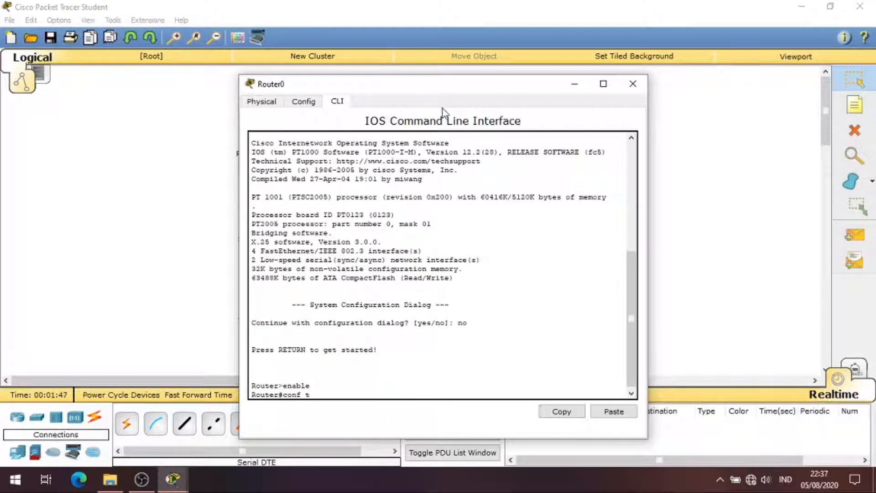
{"action": "key", "text": "Return"}
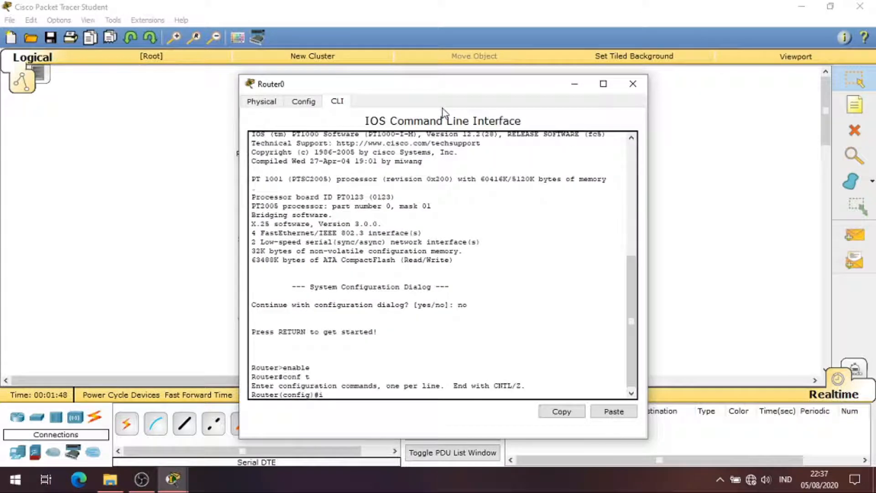
Set Router0's hostname to A and assign 192.168.10.1 with mask 255.255.255.0 to interface fa0/0
{"action": "type", "text": "hostname A"}
{"action": "key", "text": "Return"}
{"action": "type", "text": "in"}
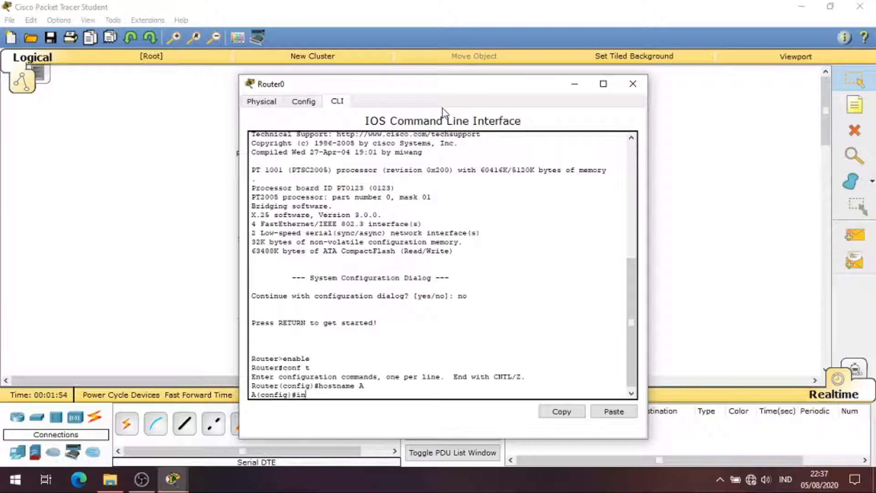
{"action": "type", "text": "t fa0/0"}
{"action": "key", "text": "Return"}
{"action": "type", "text": "ip add 192.1"}
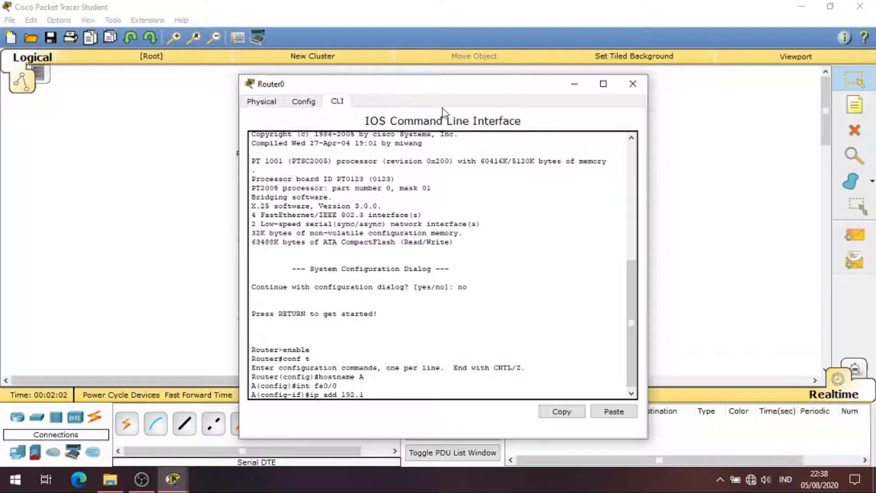
{"action": "type", "text": "68.10.1 255.255.255.0"}
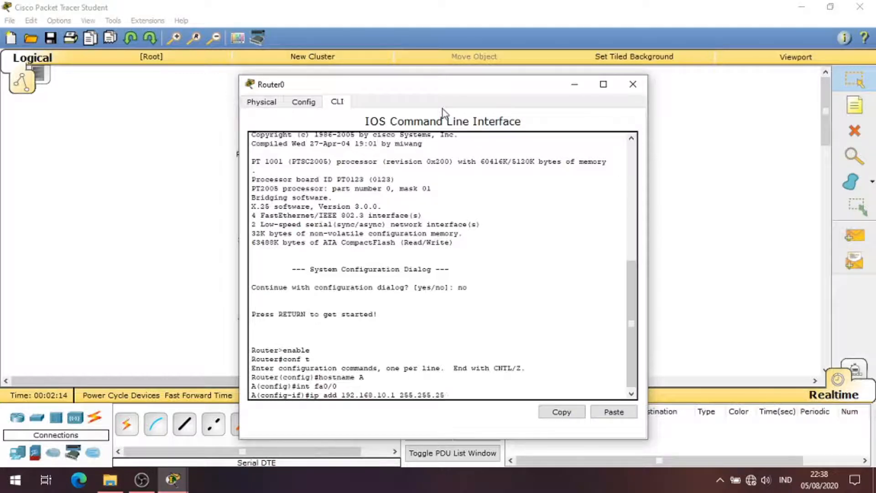
{"action": "key", "text": "Return"}
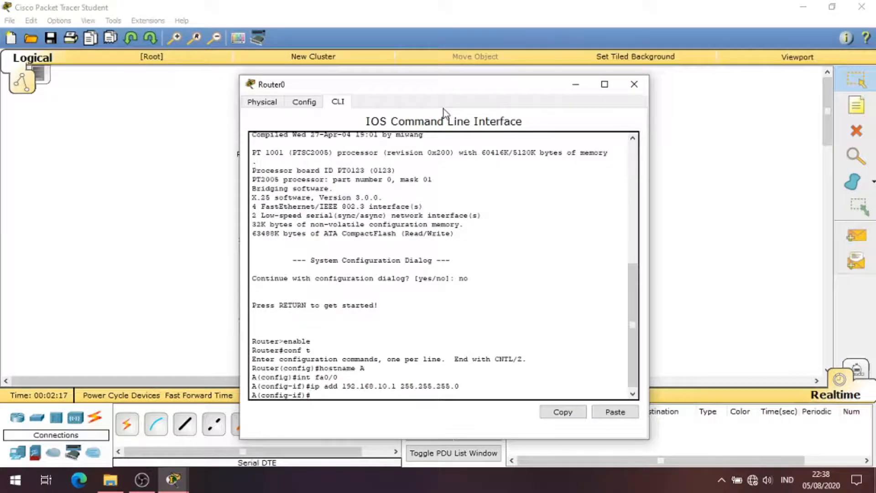
Assign IP address 192.168.13.1 with mask 255.255.255.0 to interface se2/0 of router A
{"action": "type", "text": "int se2/0"}
{"action": "key", "text": "Return"}
{"action": "type", "text": "ip add 192.168.13.1 255"}
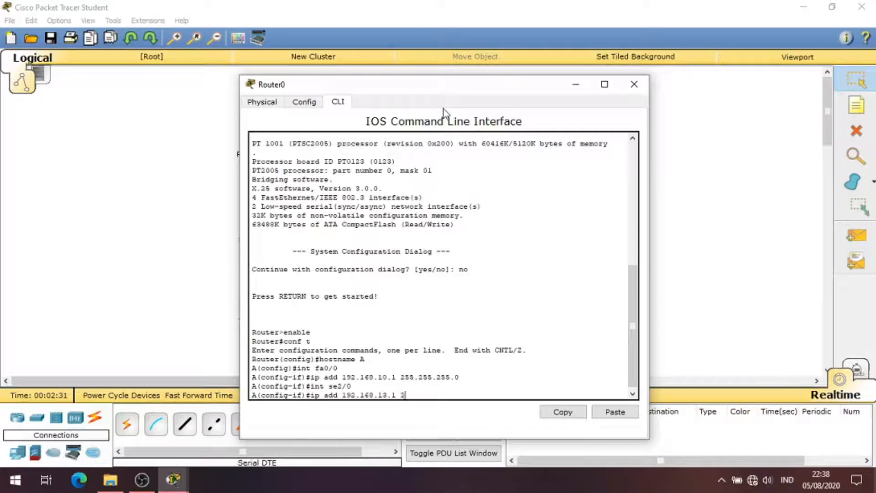
{"action": "type", "text": ".255.255.0"}
{"action": "key", "text": "Return"}
Try to set the clock rate of interface se2/0 to 64000
{"action": "type", "text": "clock"}
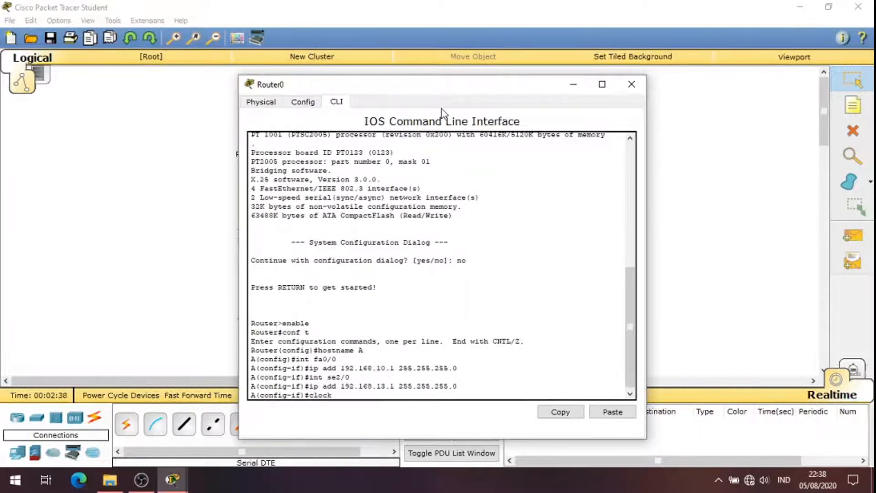
{"action": "type", "text": " rate 64000"}
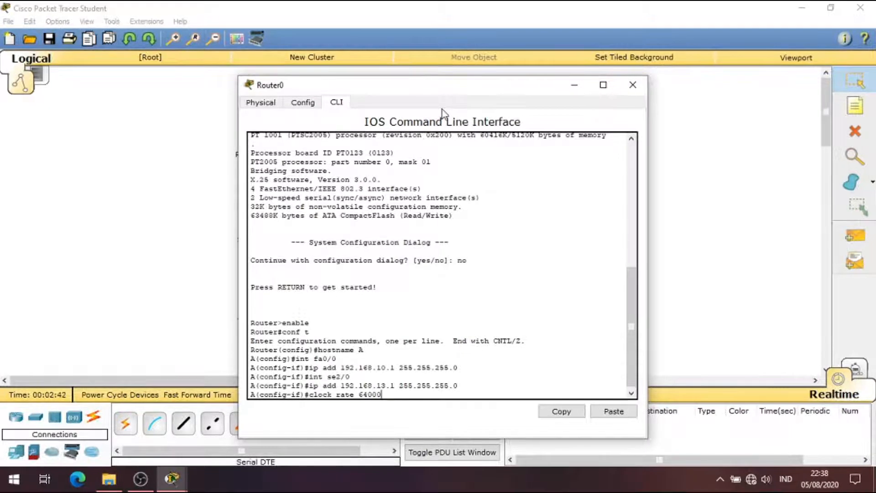
{"action": "key", "text": "Return"}
Enable interface se2/0 of router A with no sh and close Router0's window
{"action": "type", "text": "no"}
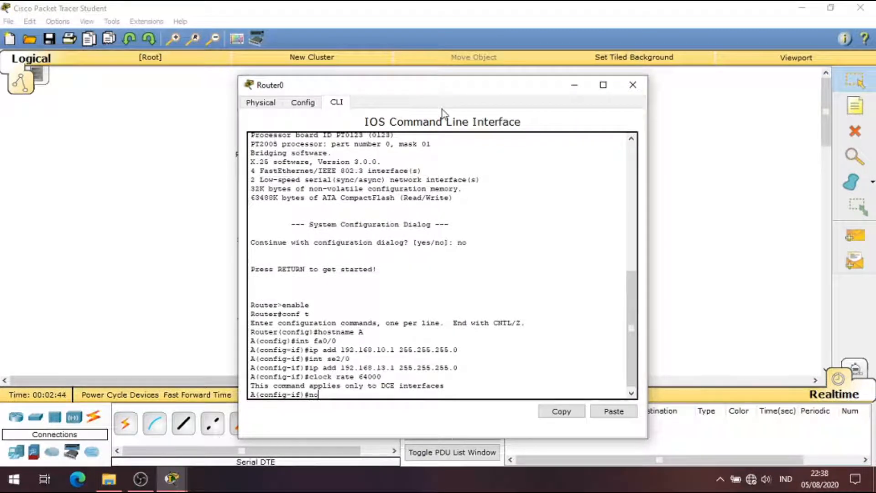
{"action": "type", "text": " sh"}
{"action": "key", "text": "Return"}
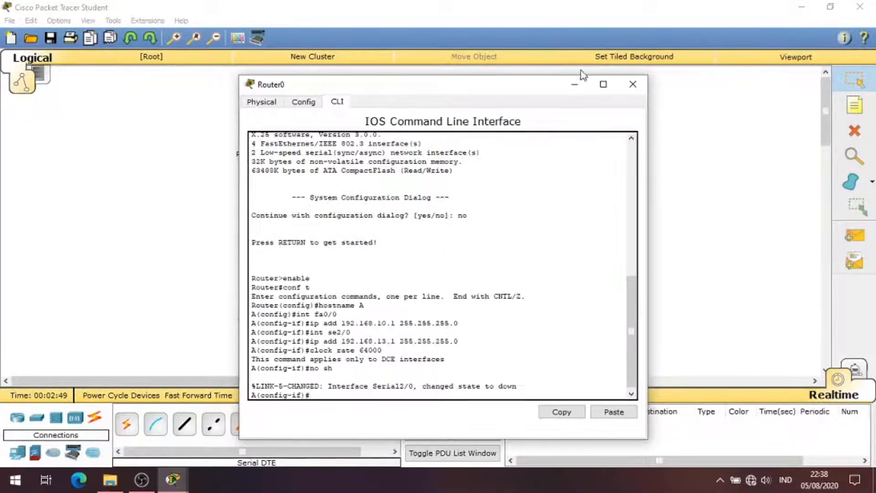
{"action": "left_click", "coordinate": [640, 87]}
Open Router1's command line, decline the configuration dialog, and enter global configuration mode with enable and conf t
{"action": "left_click", "coordinate": [419, 153]}
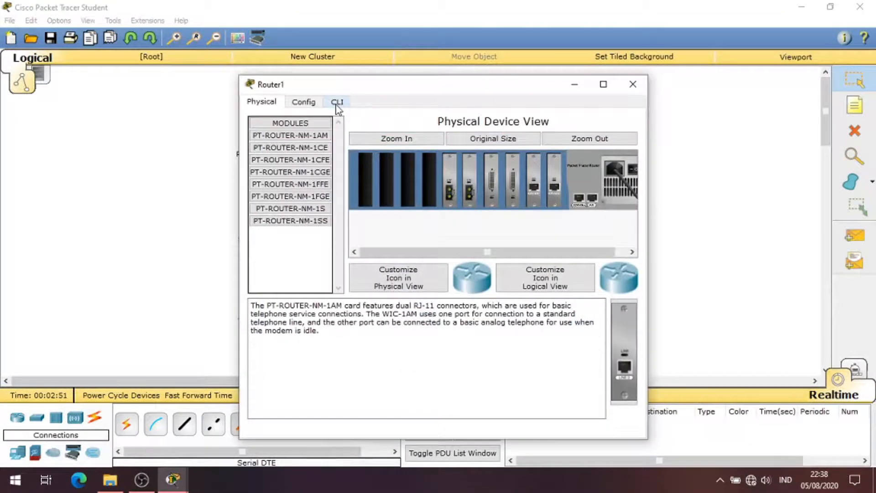
{"action": "left_click", "coordinate": [336, 102]}
{"action": "type", "text": "no"}
{"action": "key", "text": "Return"}
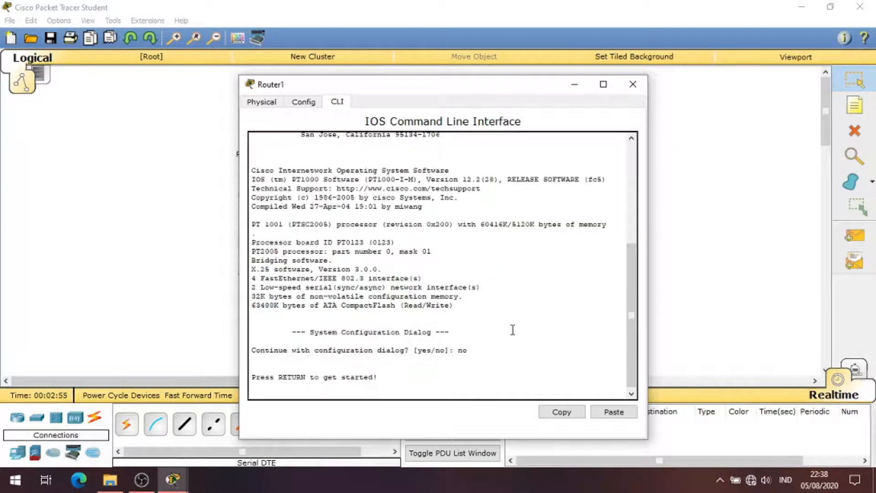
{"action": "key", "text": "Return"}
{"action": "type", "text": "enab"}
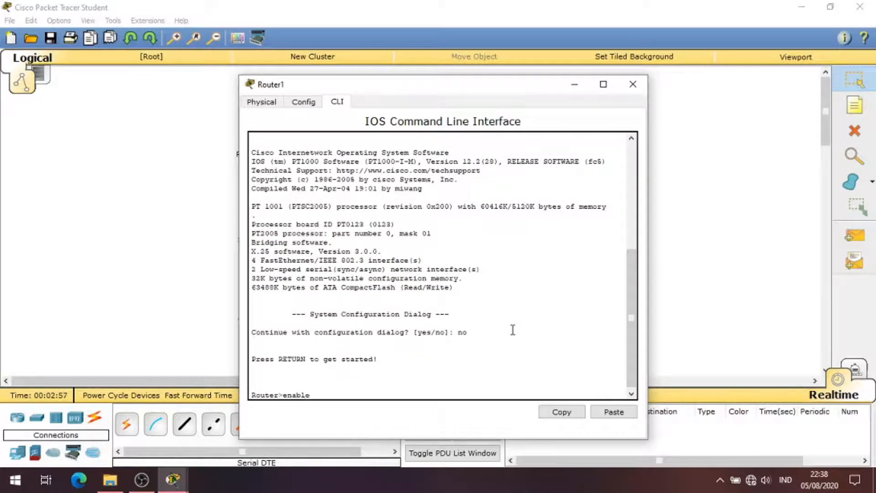
{"action": "type", "text": "le"}
{"action": "key", "text": "Return"}
{"action": "type", "text": "co"}
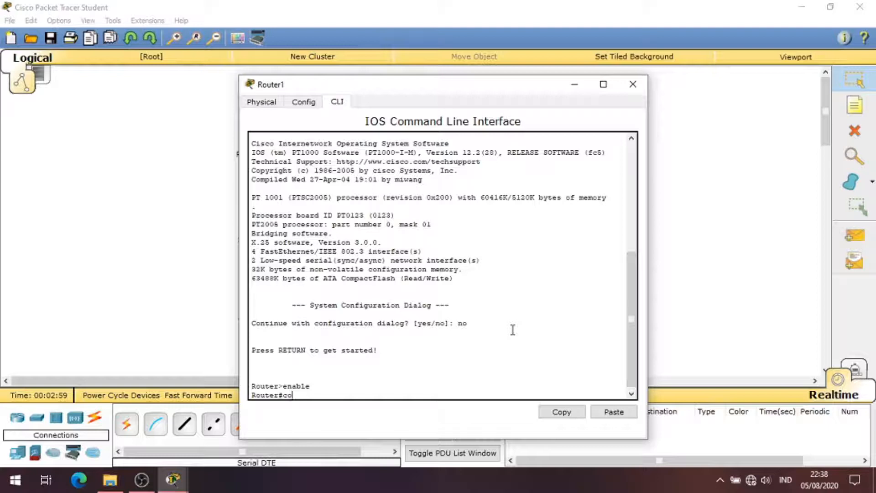
{"action": "type", "text": "nf t"}
{"action": "key", "text": "Return"}
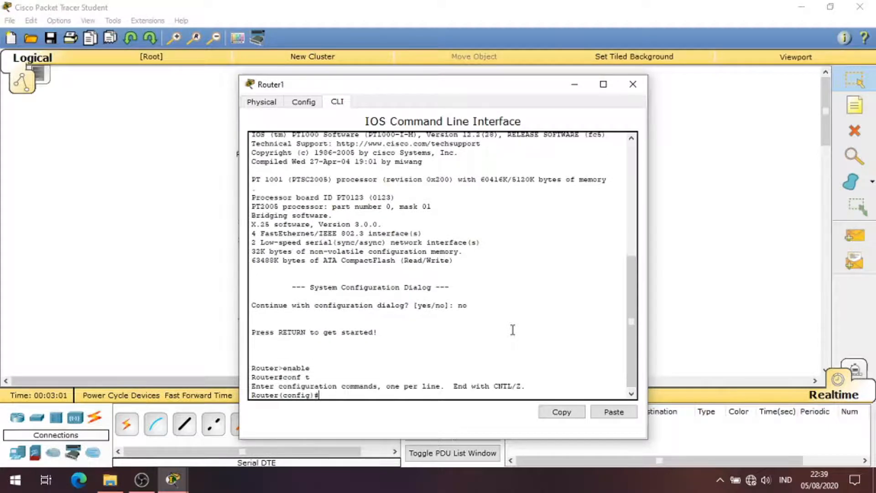
Set Router1's hostname to B and assign 192.168.11.1 with mask 255.255.255.0 to interface fa0/0
{"action": "type", "text": "hostname B"}
{"action": "key", "text": "Return"}
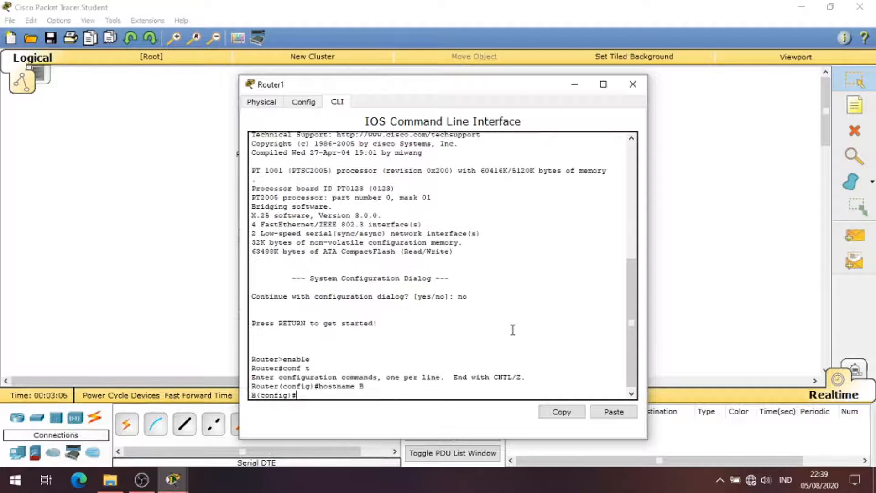
{"action": "type", "text": "i"}
{"action": "type", "text": "nt fa0/0"}
{"action": "key", "text": "Return"}
{"action": "type", "text": "ip add 192.16"}
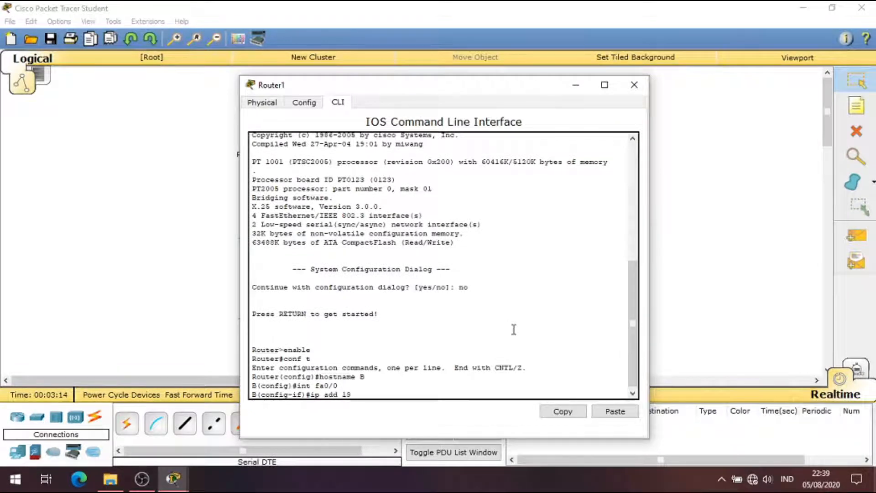
{"action": "type", "text": "8."}
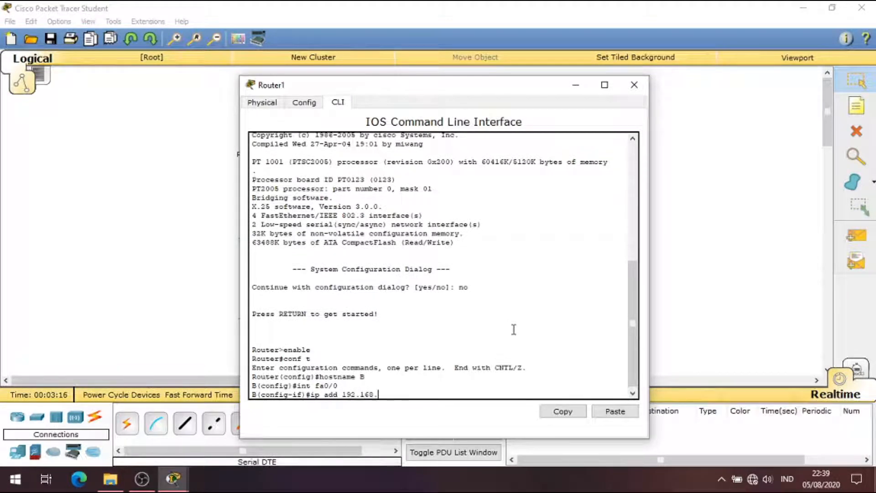
{"action": "type", "text": "11.1 255.255.255."}
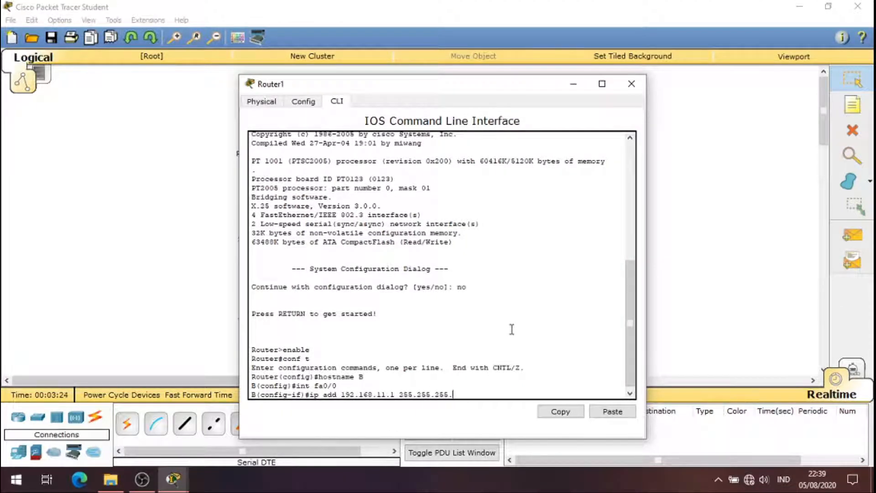
{"action": "type", "text": "0"}
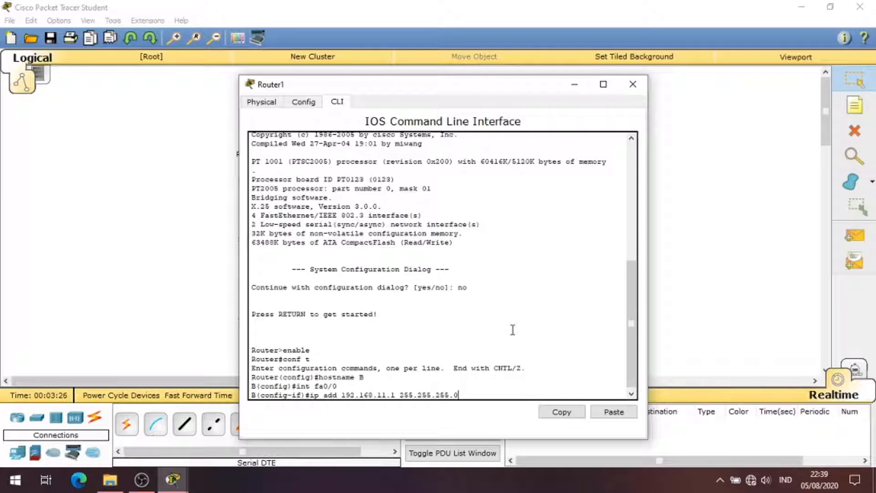
{"action": "key", "text": "Return"}
Assign IP address 192.168.13.2 with mask 255.255.255.0 to interface se2/0 of router B
{"action": "type", "text": "int se2/0"}
{"action": "key", "text": "Return"}
{"action": "type", "text": "ip add 192.168."}
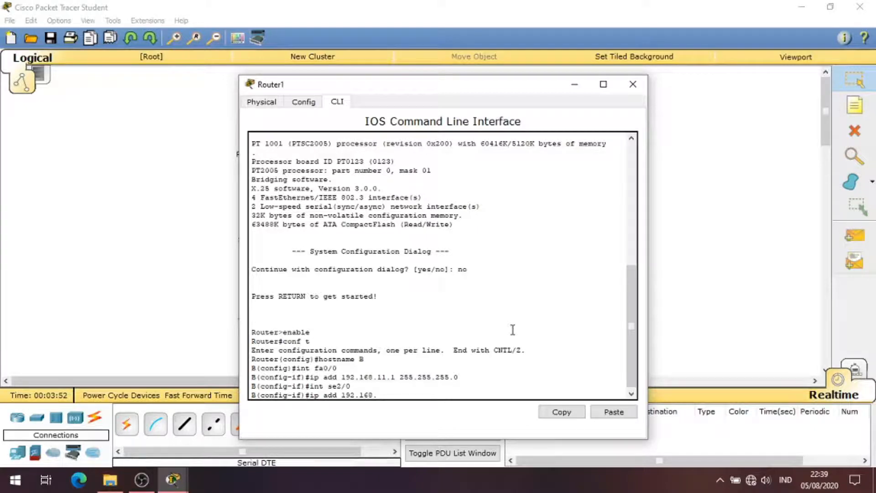
{"action": "type", "text": "13.2 255.255.255"}
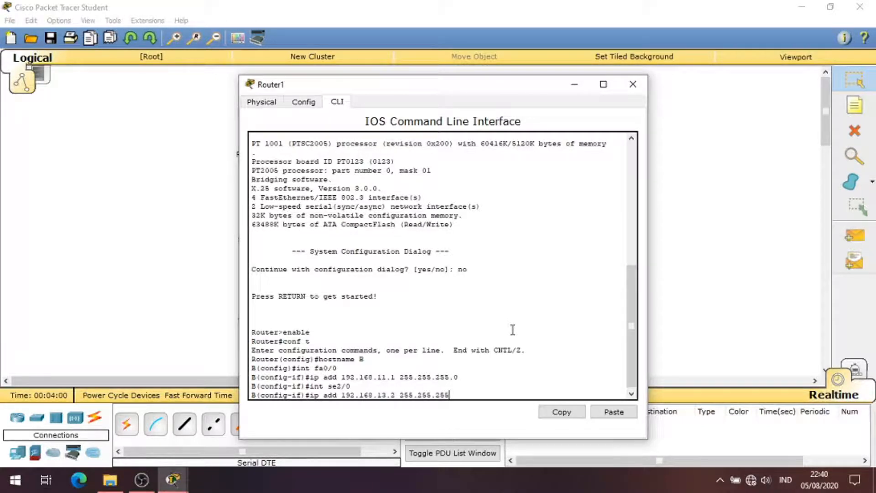
{"action": "type", "text": ".0"}
{"action": "key", "text": "Return"}
Set the clock rate of router B's interface se2/0 to 64000
{"action": "type", "text": "cl"}
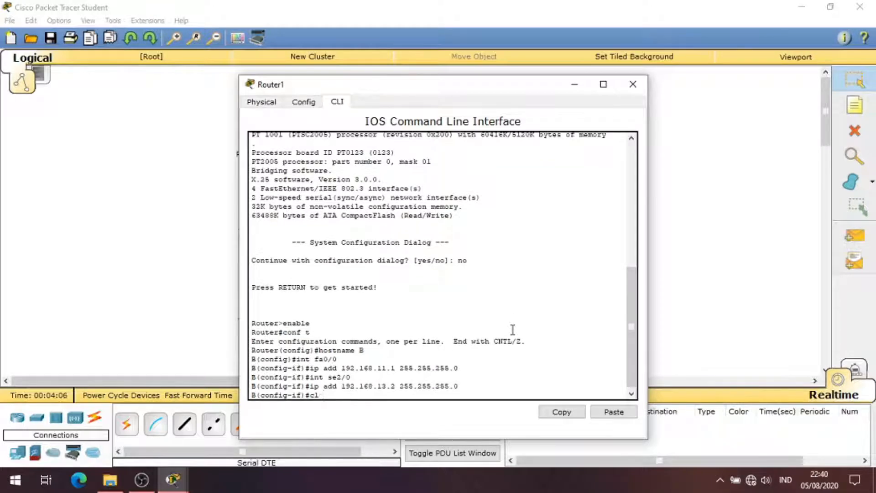
{"action": "type", "text": "ock rate 64000"}
{"action": "key", "text": "Return"}
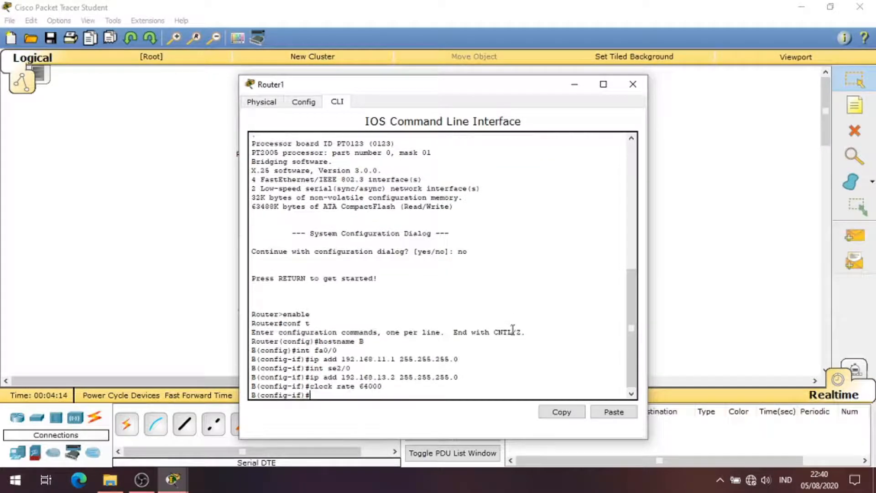
Assign IP address 192.168.14.1 with mask 255.255.255.0 to interface se3/0 of router B
{"action": "type", "text": "int se3/0"}
{"action": "key", "text": "Return"}
{"action": "type", "text": "ip add 192"}
{"action": "type", "text": ".168"}
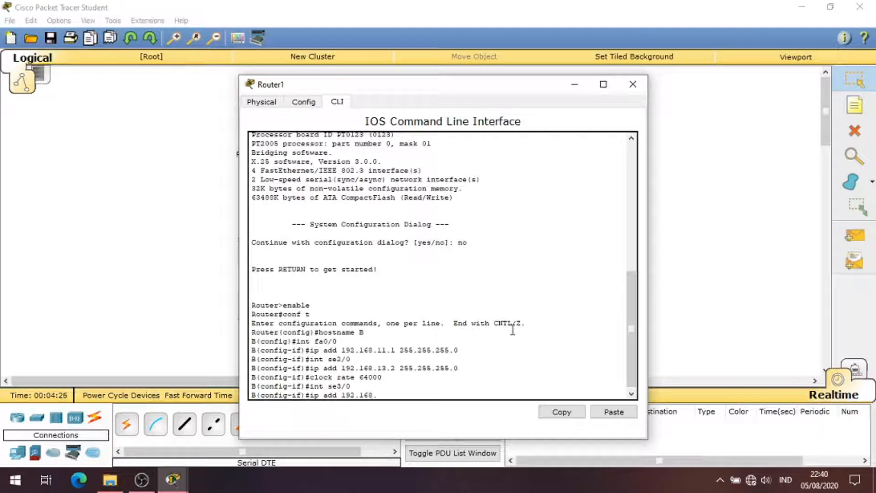
{"action": "type", "text": ".14.1 255.255"}
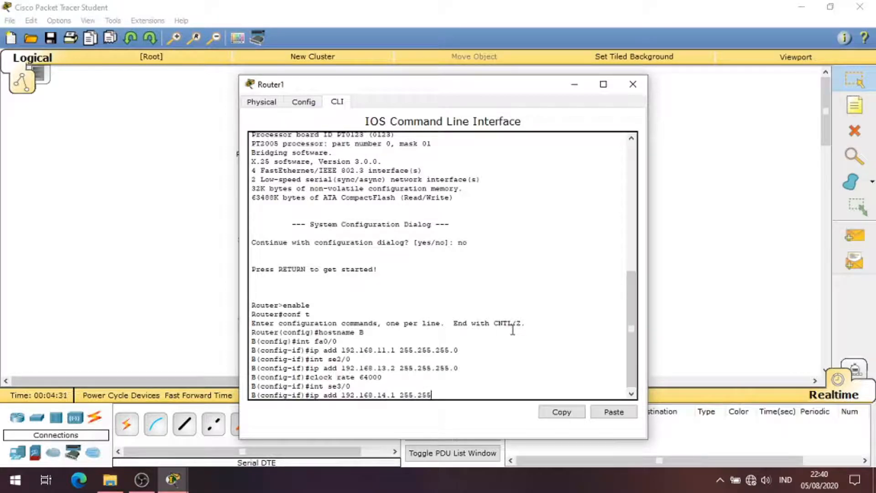
{"action": "type", "text": ".255.0"}
{"action": "key", "text": "Return"}
Try to set the clock rate of router B's interface se3/0 to 64000
{"action": "type", "text": "clock rate "}
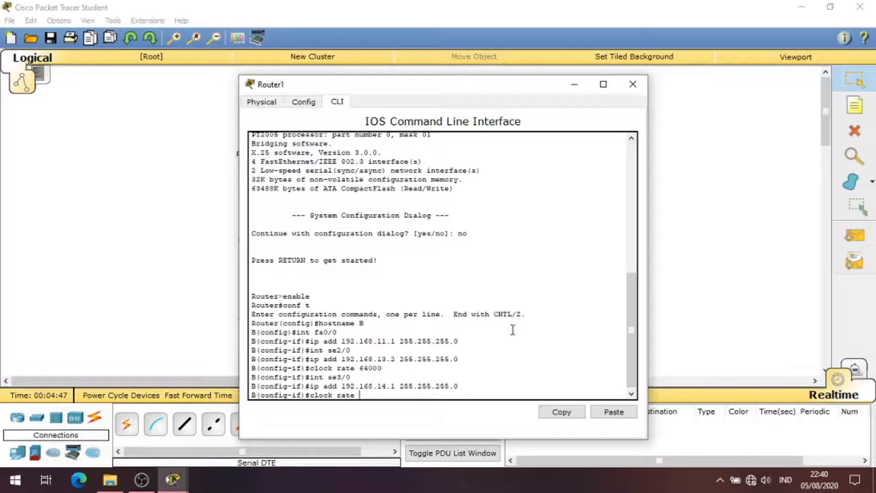
{"action": "type", "text": "64000"}
{"action": "key", "text": "Return"}
Enable interface se3/0 of router B with no sh and close Router1's window
{"action": "type", "text": "no sh"}
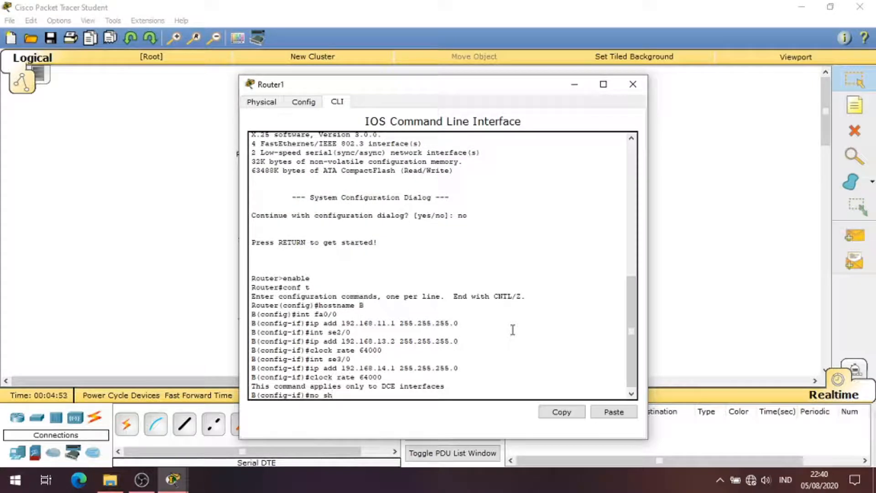
{"action": "key", "text": "Return"}
{"action": "left_click", "coordinate": [632, 85]}
Open Router2's command line, decline the configuration dialog, and enter global configuration mode with enable and conf t
{"action": "left_click", "coordinate": [423, 139]}
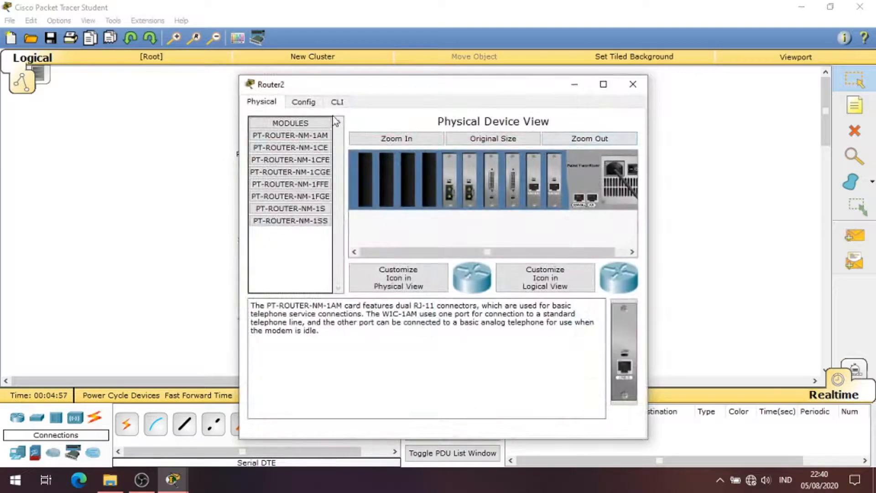
{"action": "left_click", "coordinate": [337, 101]}
{"action": "type", "text": "no"}
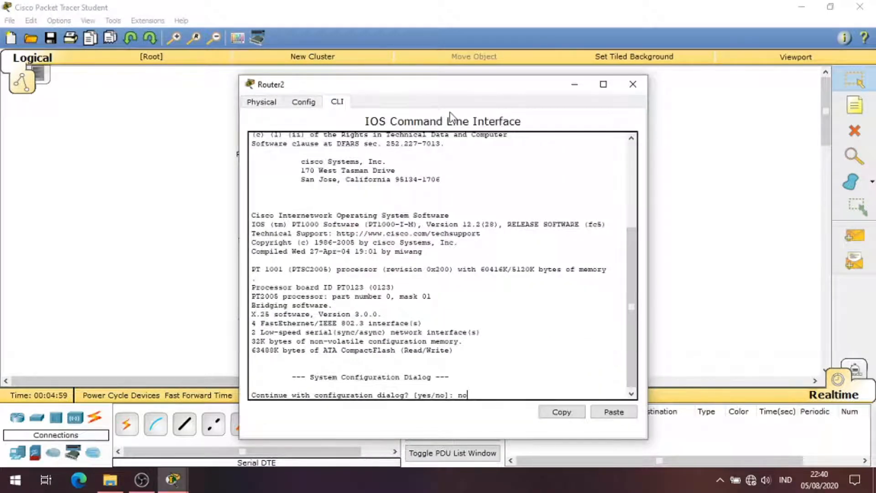
{"action": "key", "text": "Return"}
{"action": "key", "text": "Return"}
{"action": "type", "text": "ena"}
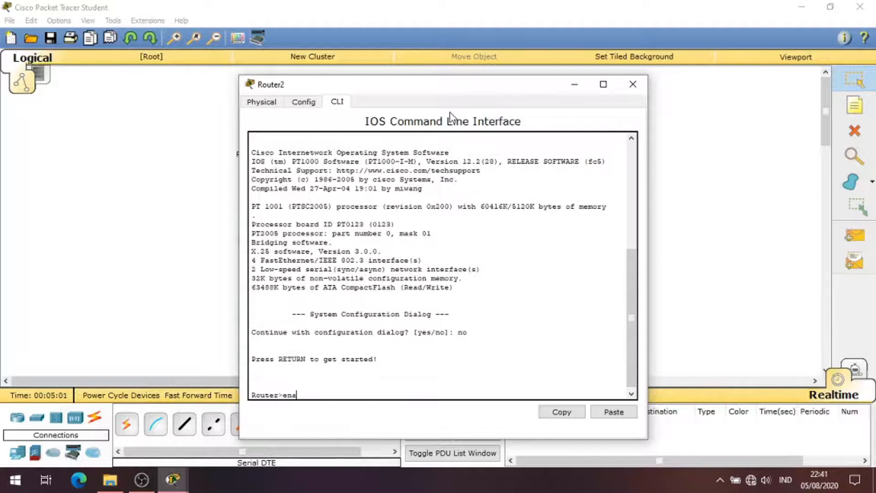
{"action": "type", "text": "ble"}
{"action": "key", "text": "Return"}
{"action": "type", "text": "c"}
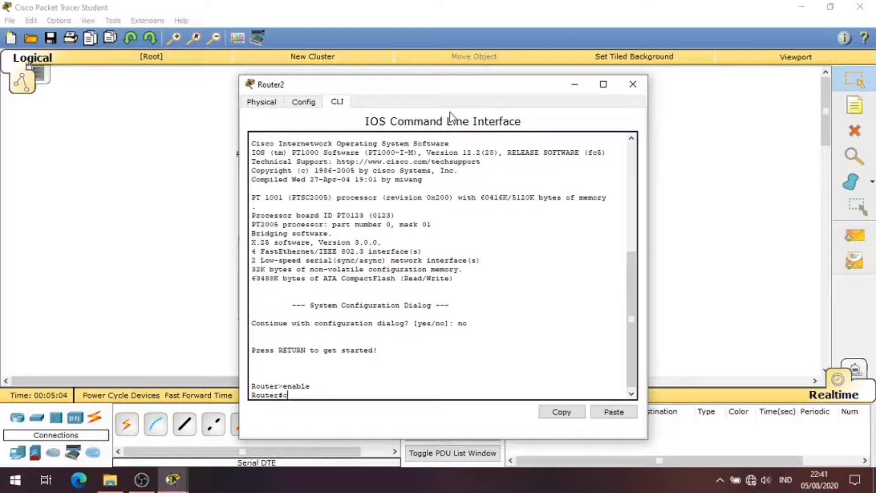
{"action": "type", "text": "onf t"}
{"action": "key", "text": "Return"}
Set Router2's hostname to C and assign 192.168.12.1 with mask 255.255.255.0 to interface fa0/0
{"action": "type", "text": "h"}
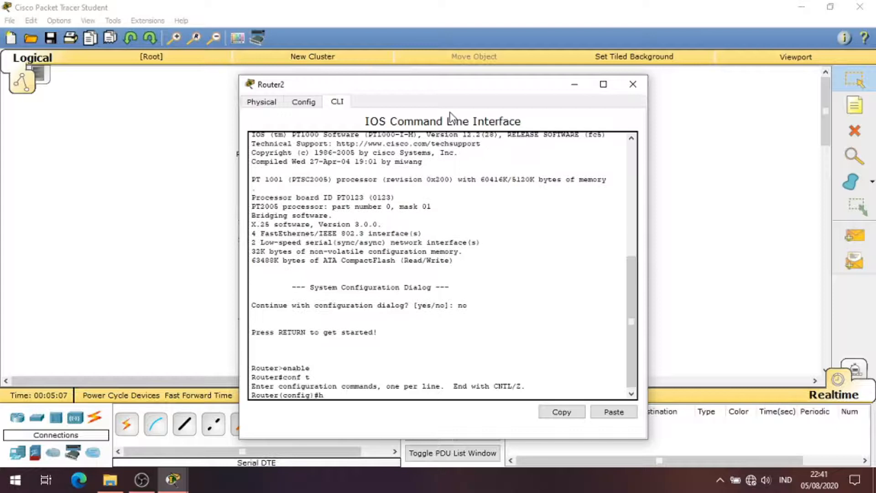
{"action": "type", "text": "ostname C"}
{"action": "key", "text": "Return"}
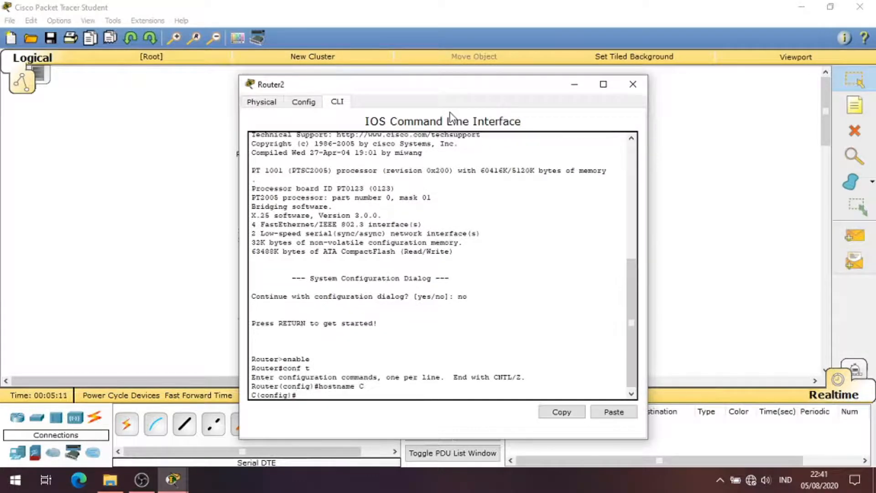
{"action": "type", "text": "int fa0/0"}
{"action": "key", "text": "Return"}
{"action": "type", "text": "ip"}
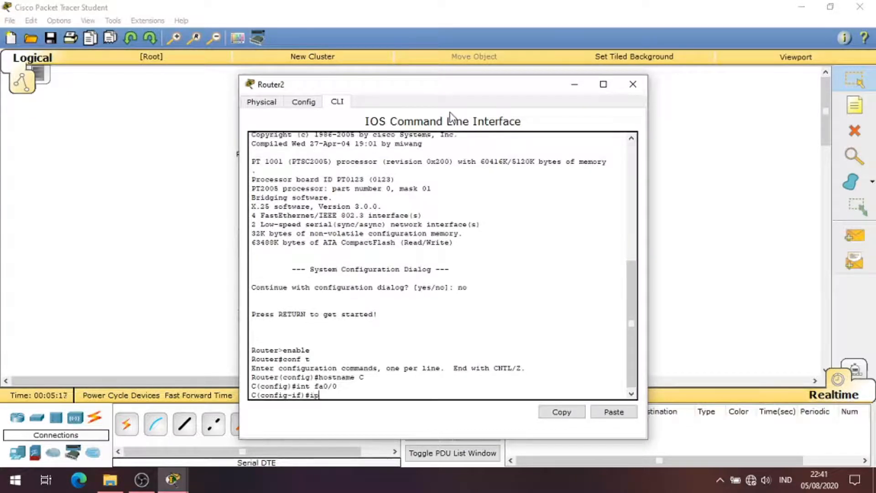
{"action": "type", "text": " add 192.168.12."}
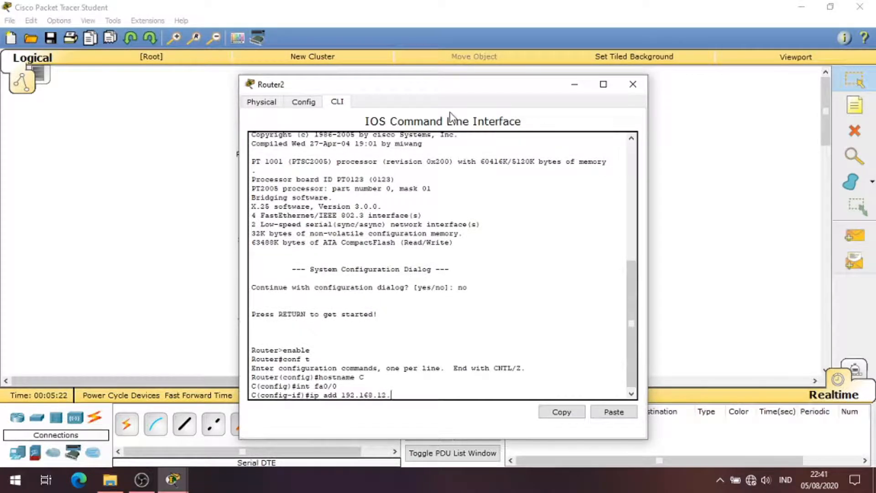
{"action": "type", "text": "1 255.255.255.0"}
{"action": "key", "text": "Return"}
Assign IP address 192.168.14.2 with mask 255.255.255.0 to interface se2/0 of router C
{"action": "type", "text": "ig-if)#int se2/"}
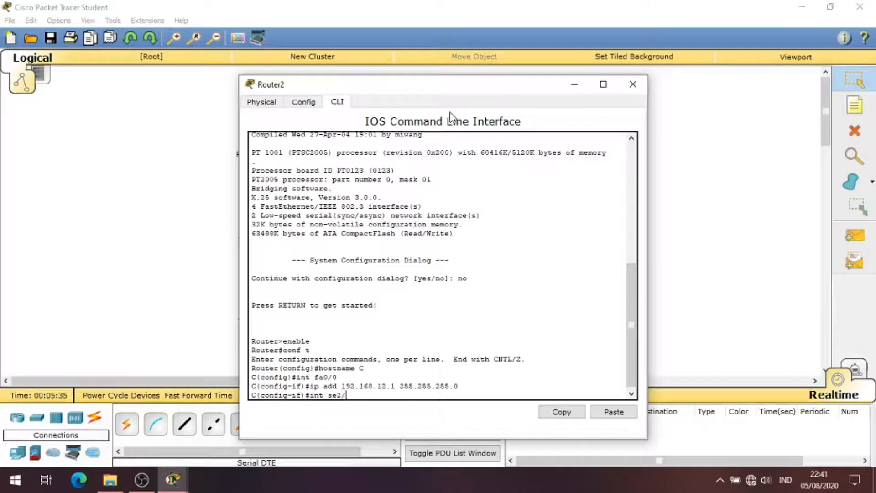
{"action": "type", "text": "0"}
{"action": "key", "text": "Return"}
{"action": "type", "text": "ip add 192.168.14.2 255.255.2"}
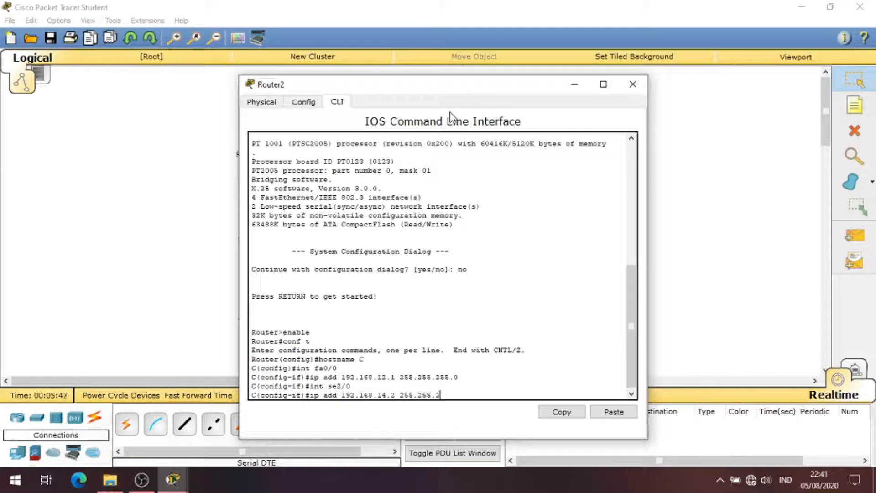
{"action": "type", "text": "55.0"}
{"action": "key", "text": "Return"}
Set the clock rate of router C's interface se2/0 to 64000, and enable the interface with no sh
{"action": "type", "text": "clo"}
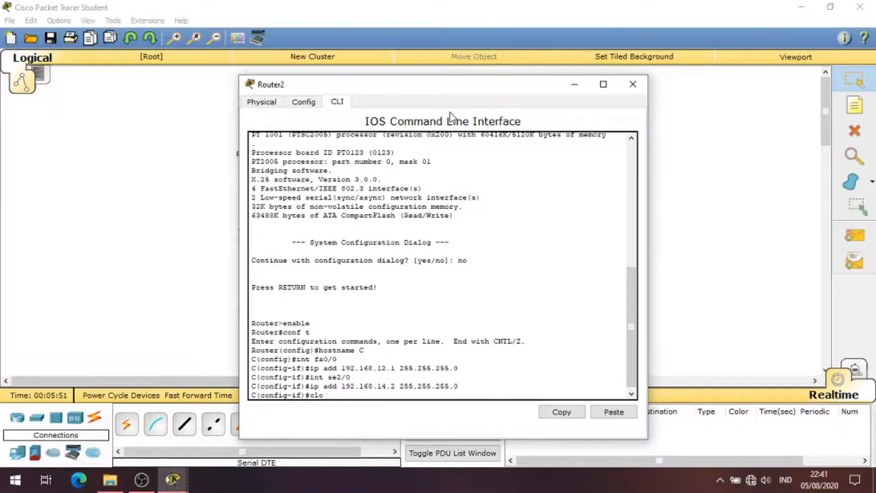
{"action": "type", "text": "ck rate 64000"}
{"action": "key", "text": "Return"}
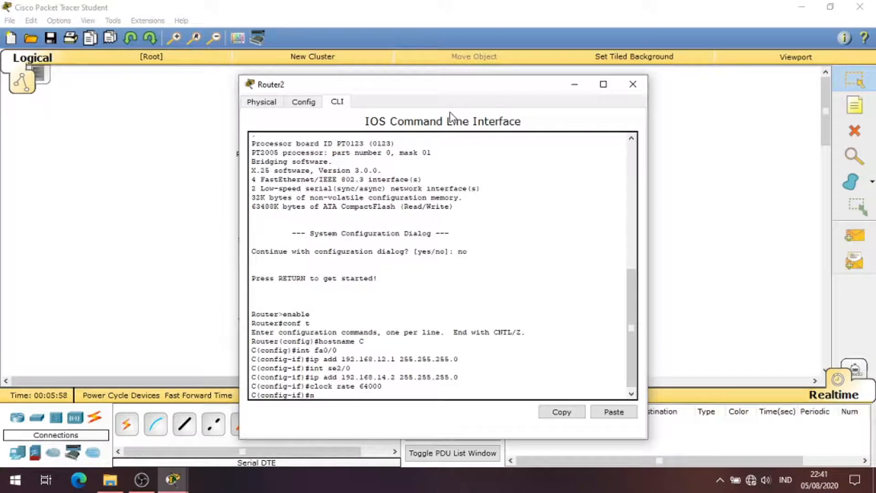
{"action": "type", "text": "no sh"}
{"action": "key", "text": "Return"}
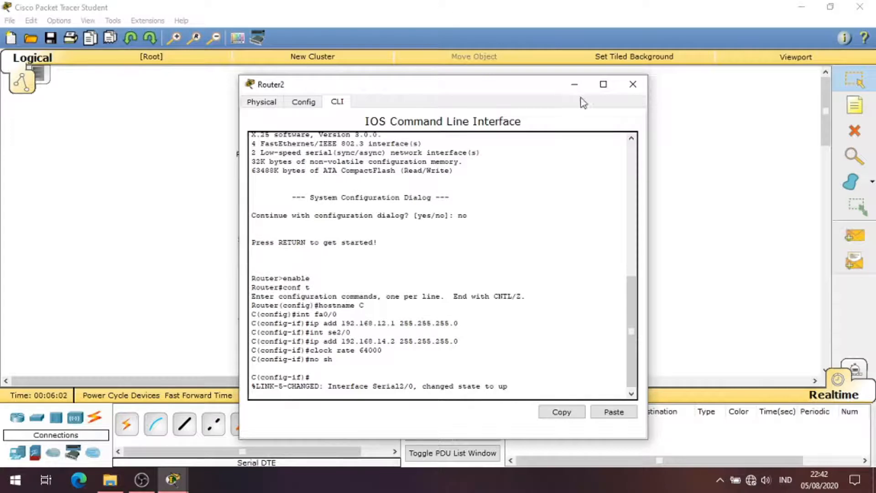
{"action": "left_click", "coordinate": [630, 86]}
Enable the FastEthernet0/0 and FastEthernet1/0 ports in Router0's interface settings
{"action": "left_click", "coordinate": [250, 136]}
{"action": "left_click", "coordinate": [304, 103]}
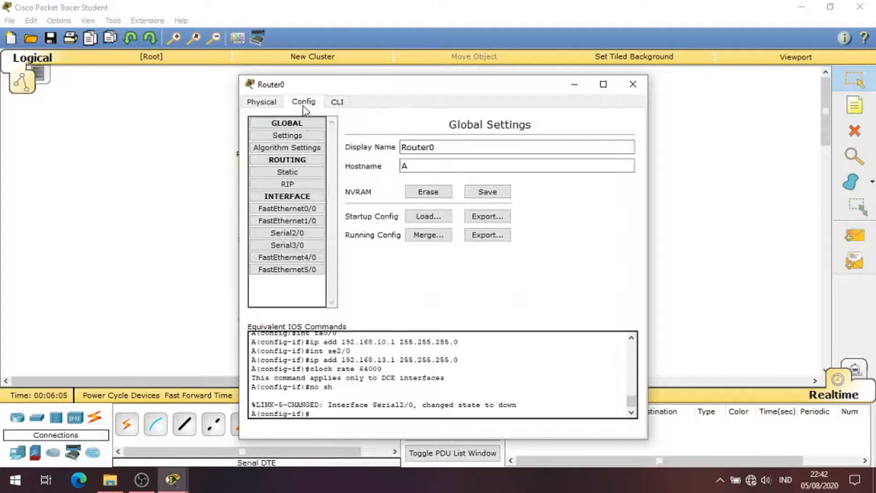
{"action": "left_click", "coordinate": [310, 209]}
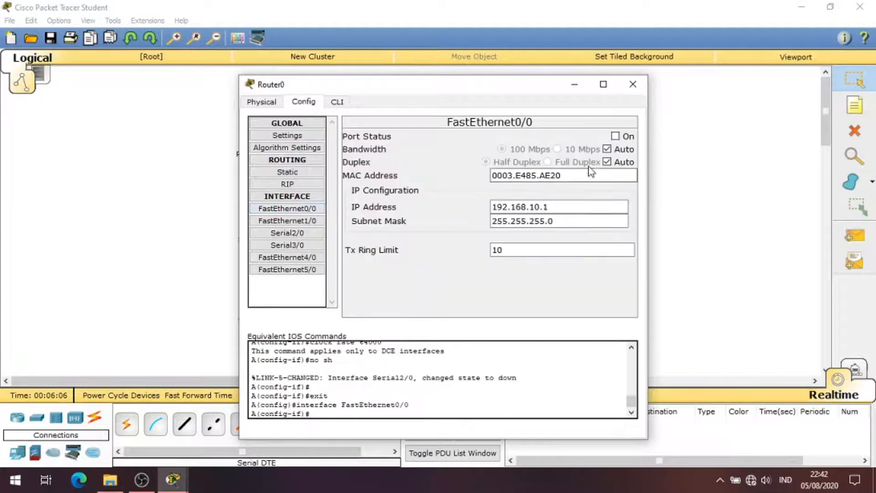
{"action": "left_click", "coordinate": [616, 136]}
{"action": "left_click", "coordinate": [278, 220]}
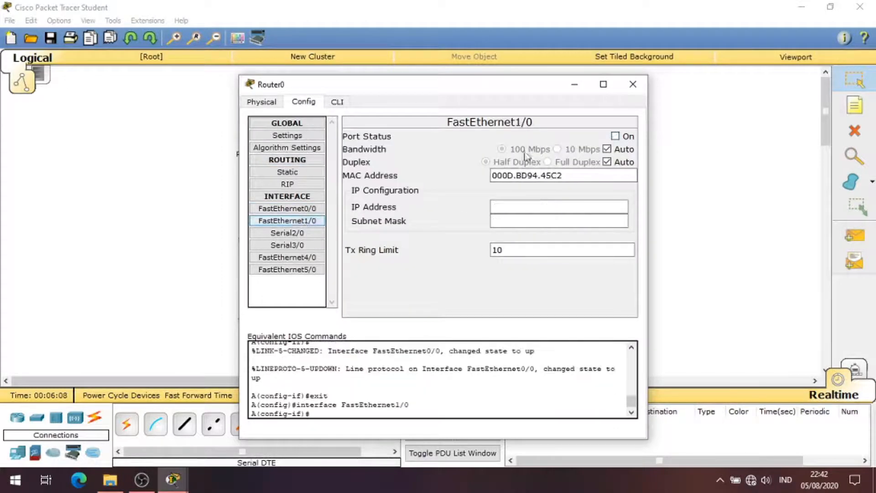
{"action": "left_click", "coordinate": [615, 136]}
Try to set the clock rate of Router0's Serial2/0 interface to 64000, and close the router's settings
{"action": "left_click", "coordinate": [288, 233]}
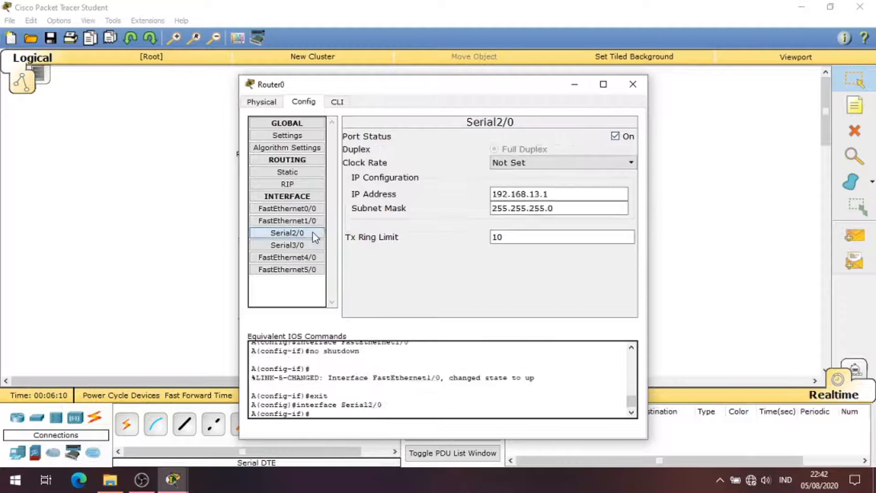
{"action": "left_click", "coordinate": [589, 162]}
{"action": "scroll", "coordinate": [577, 200], "scroll_direction": "up", "scroll_amount": 5}
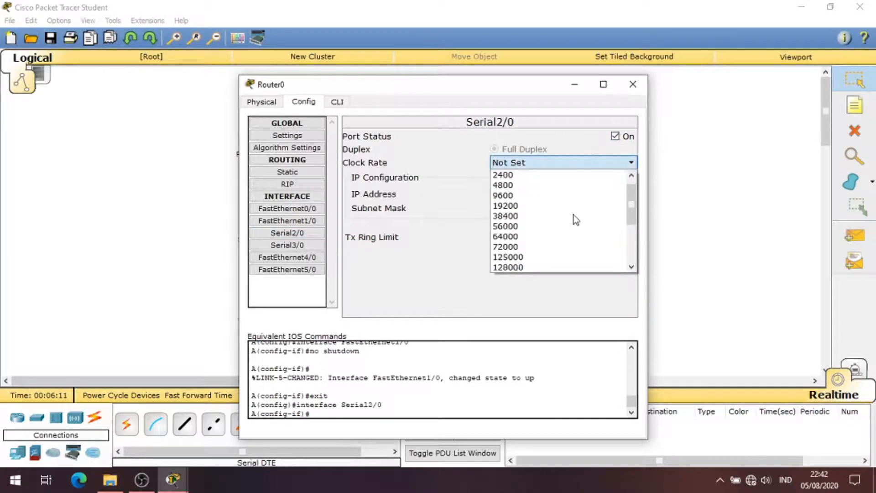
{"action": "scroll", "coordinate": [566, 228], "scroll_direction": "up", "scroll_amount": 1}
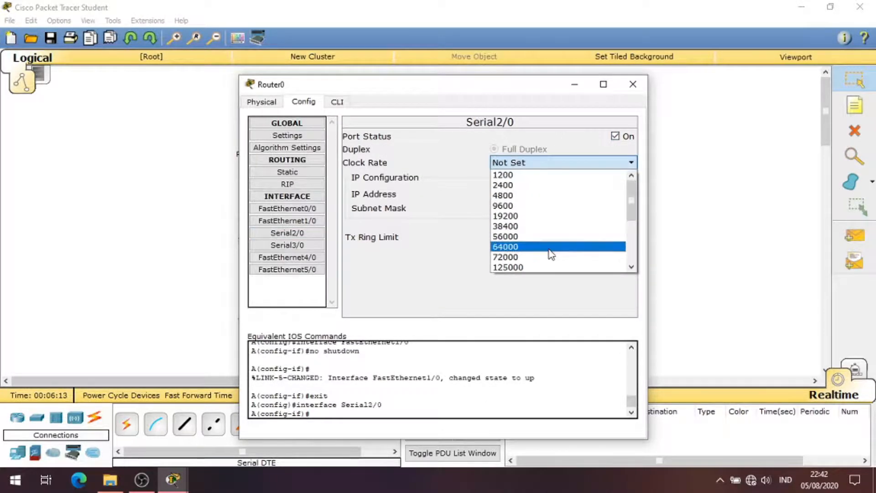
{"action": "left_click", "coordinate": [553, 247]}
{"action": "left_click", "coordinate": [632, 85]}
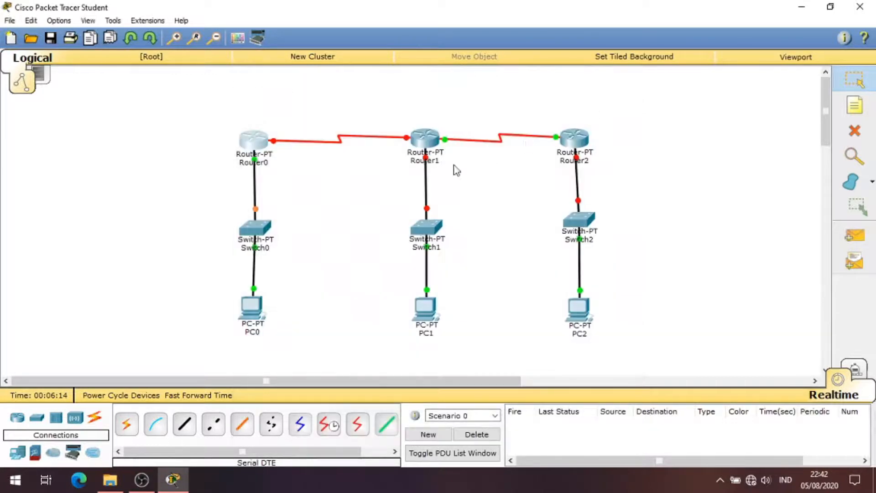
Enable the FastEthernet0/0 and FastEthernet1/0 ports in Router1's interface settings
{"action": "left_click", "coordinate": [433, 138]}
{"action": "left_click", "coordinate": [306, 106]}
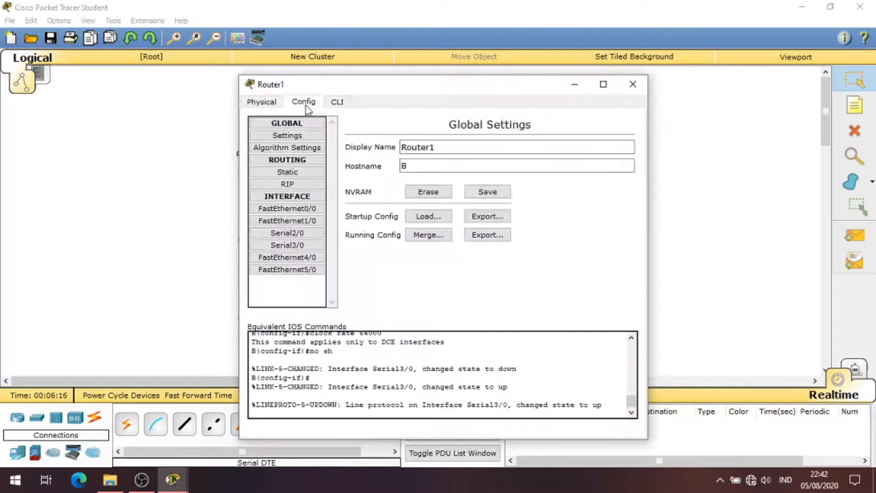
{"action": "left_click", "coordinate": [309, 209]}
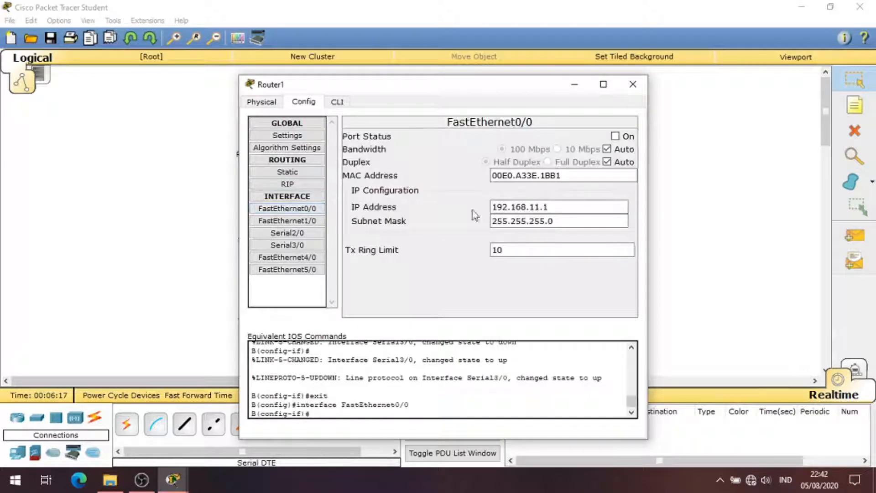
{"action": "left_click", "coordinate": [615, 136]}
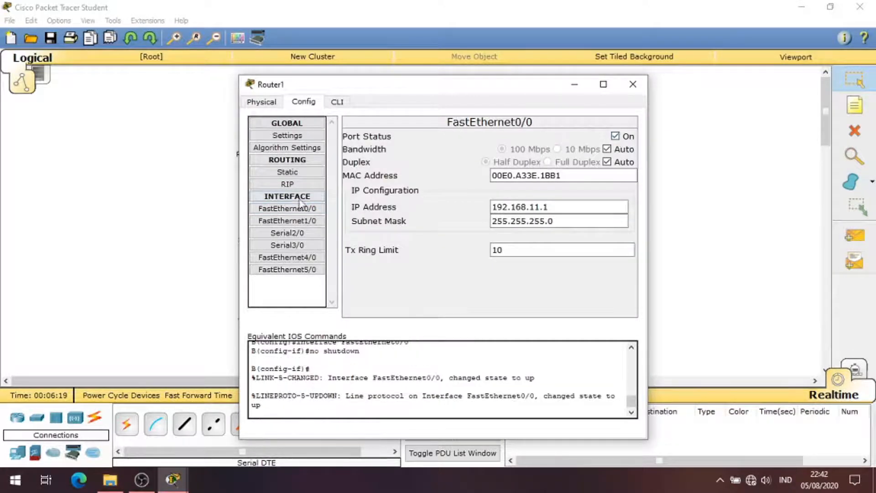
{"action": "left_click", "coordinate": [309, 221]}
{"action": "left_click", "coordinate": [615, 136]}
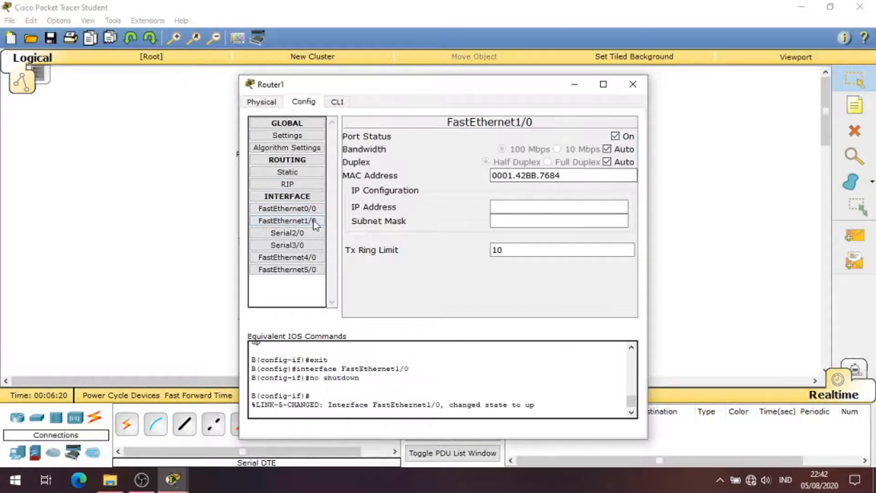
Enable Router1's Serial2/0 port and open the Serial3/0 interface settings
{"action": "left_click", "coordinate": [292, 232]}
{"action": "left_click", "coordinate": [623, 137]}
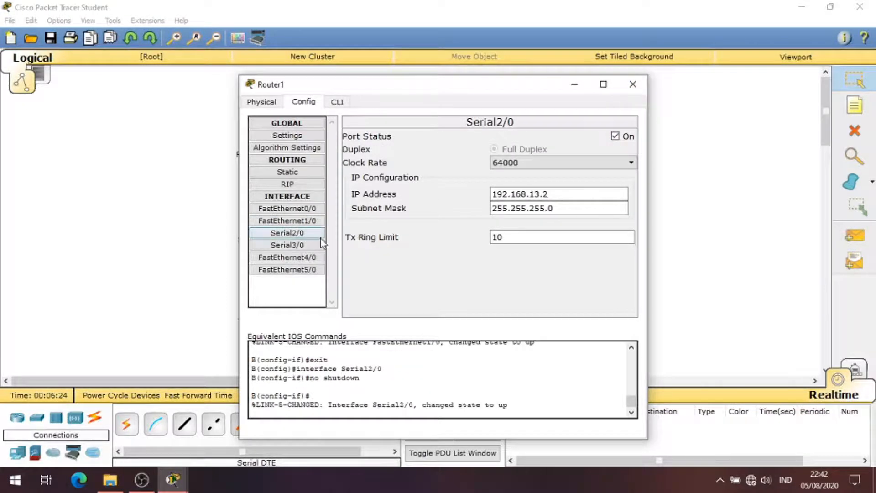
{"action": "left_click", "coordinate": [287, 245]}
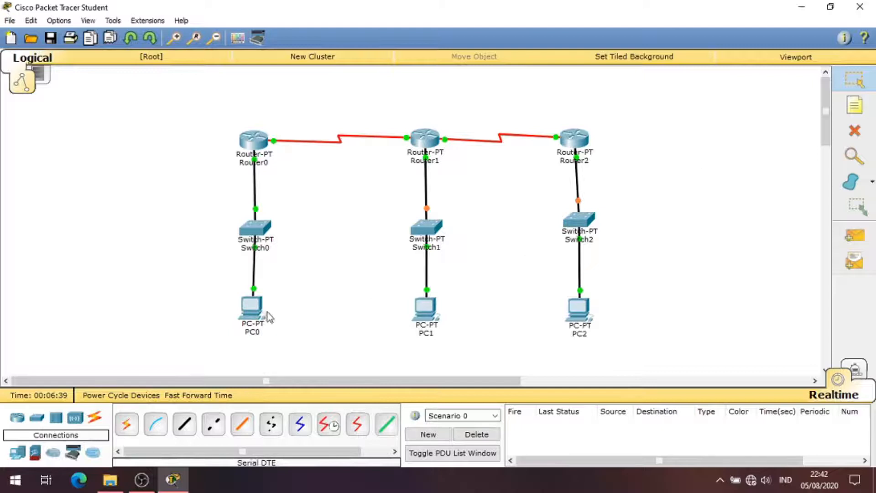
Configure PC0 with static IP address 192.168.10.2, subnet mask 255.255.255.0 and default gateway 192.168.10.1
{"action": "left_click", "coordinate": [250, 309]}
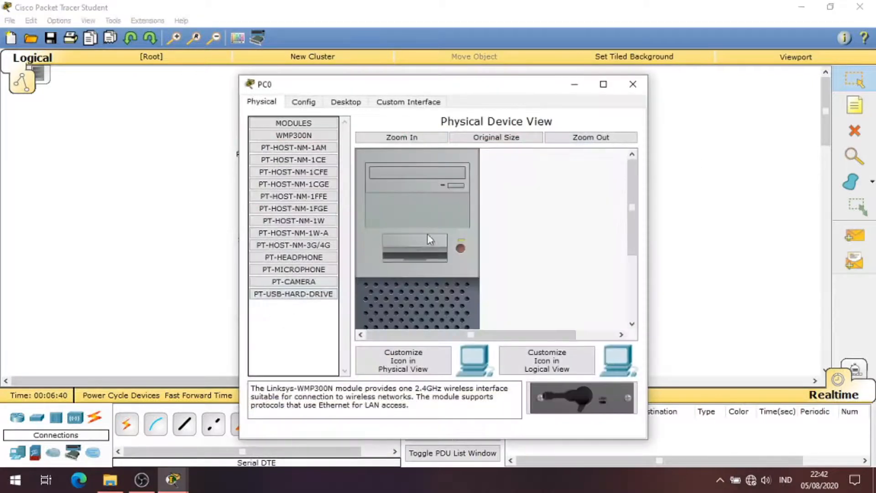
{"action": "left_click", "coordinate": [346, 104]}
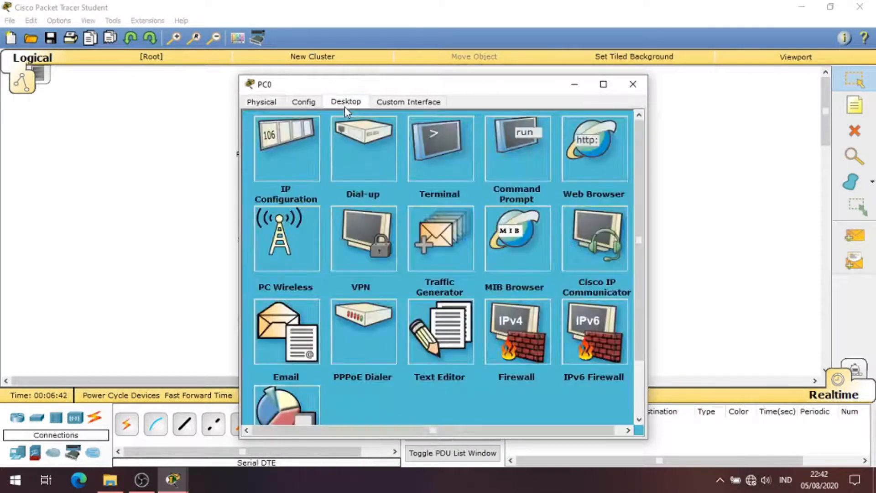
{"action": "left_click", "coordinate": [303, 160]}
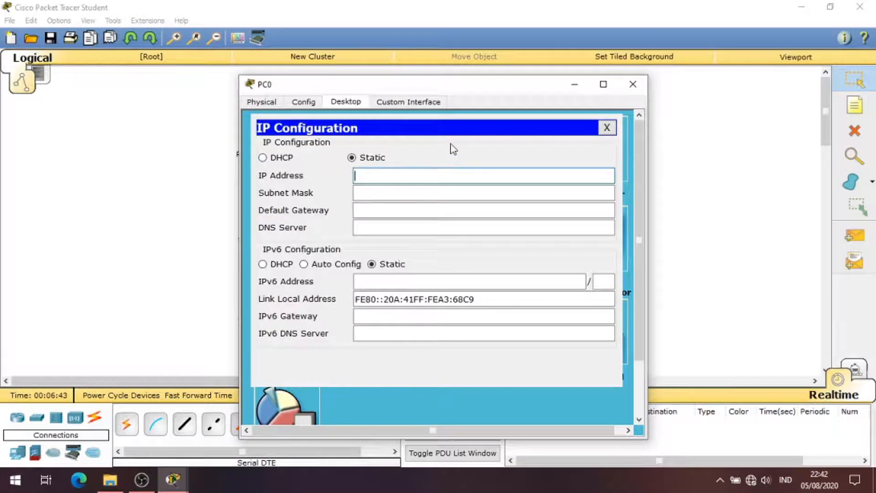
{"action": "type", "text": "192.168.10.2"}
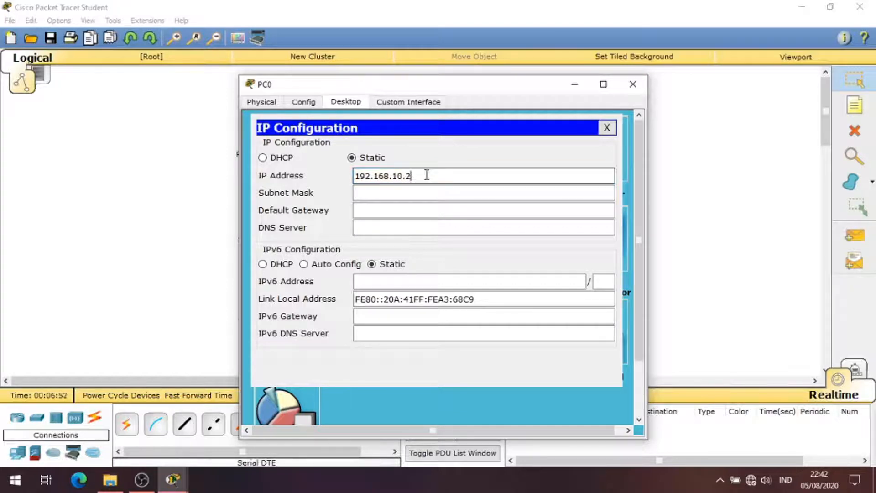
{"action": "left_click", "coordinate": [414, 189]}
{"action": "left_click", "coordinate": [404, 213]}
{"action": "type", "text": "1"}
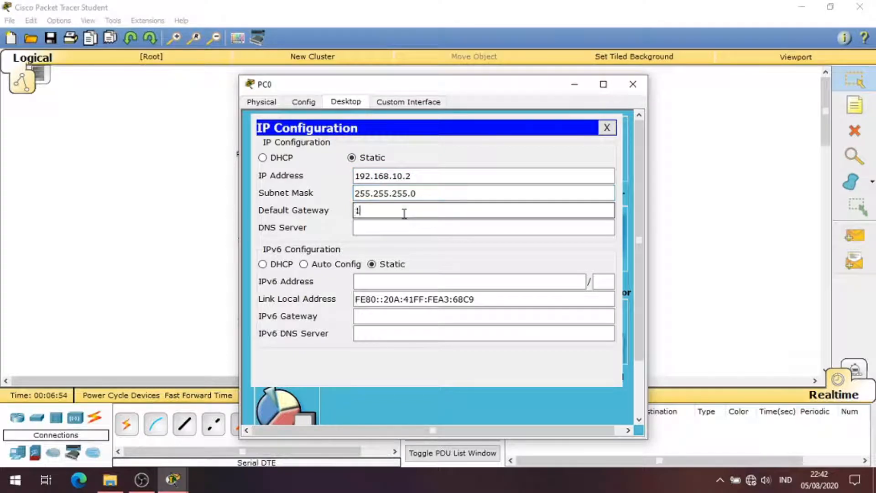
{"action": "type", "text": "92.168.10.1"}
{"action": "left_click", "coordinate": [606, 127]}
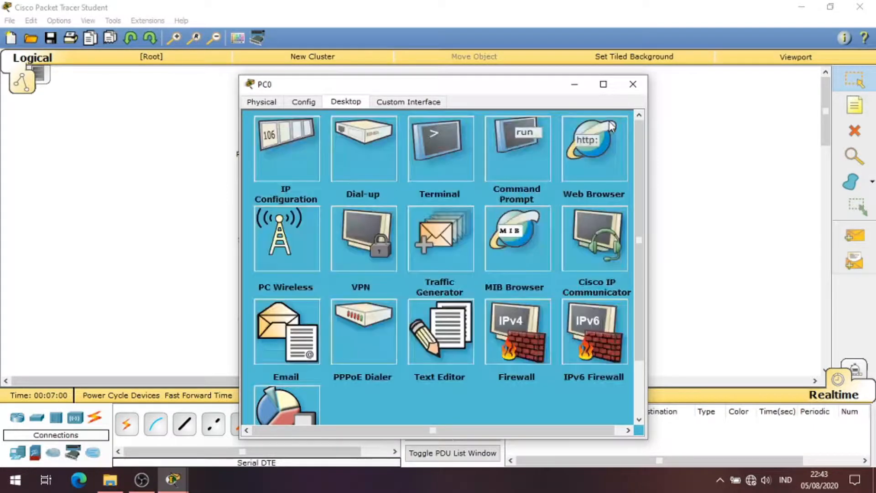
{"action": "left_click", "coordinate": [632, 84]}
Configure PC1 with static IP address 192.168.11.2, subnet mask 255.255.255.0 and default gateway 192.168.11.1
{"action": "left_click", "coordinate": [423, 310]}
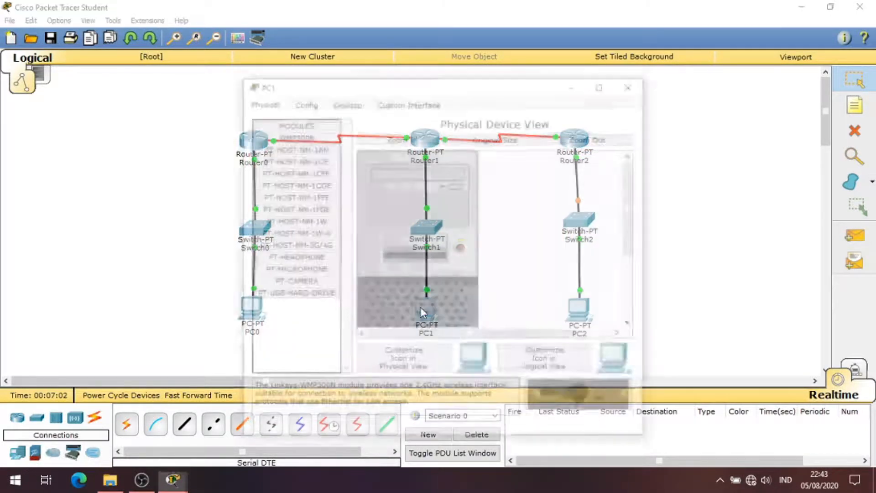
{"action": "left_click", "coordinate": [357, 103]}
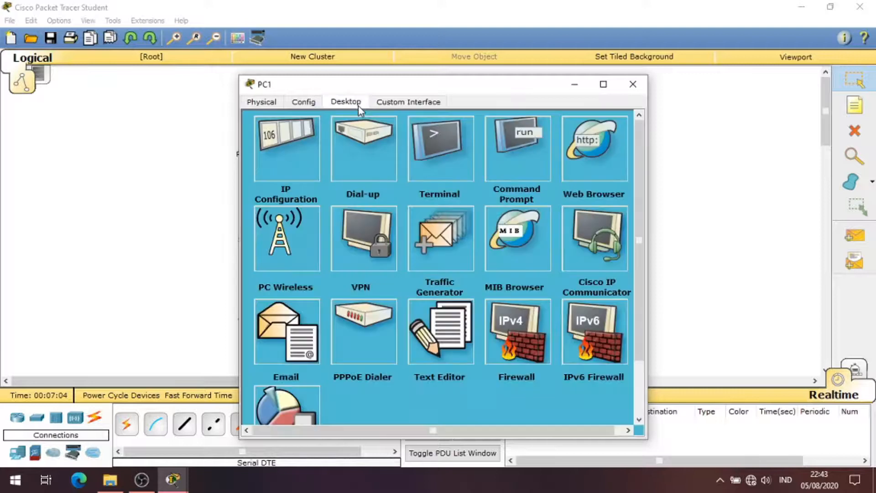
{"action": "left_click", "coordinate": [316, 145]}
{"action": "left_click", "coordinate": [381, 176]}
{"action": "type", "text": "192"}
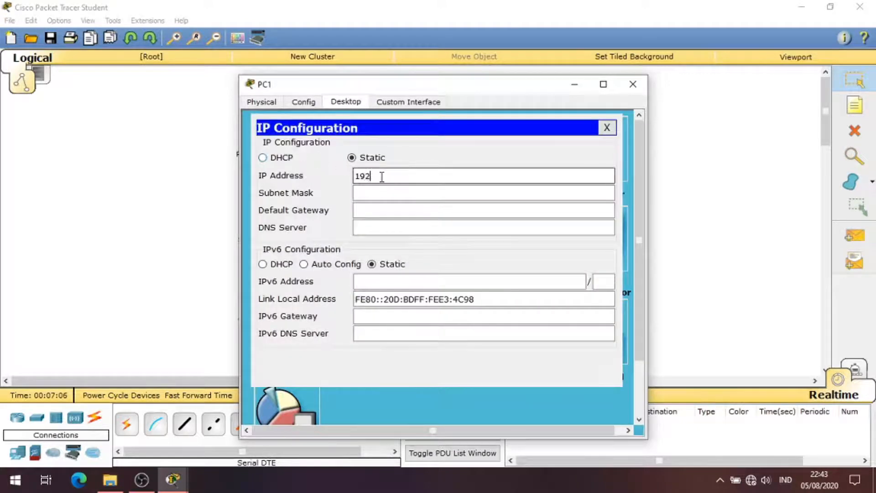
{"action": "type", "text": ".168.11.2"}
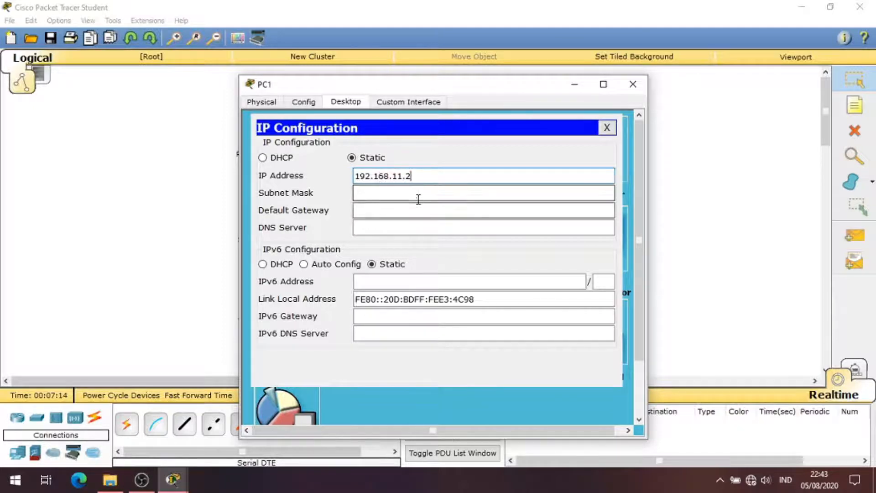
{"action": "left_click", "coordinate": [423, 193]}
{"action": "left_click", "coordinate": [421, 213]}
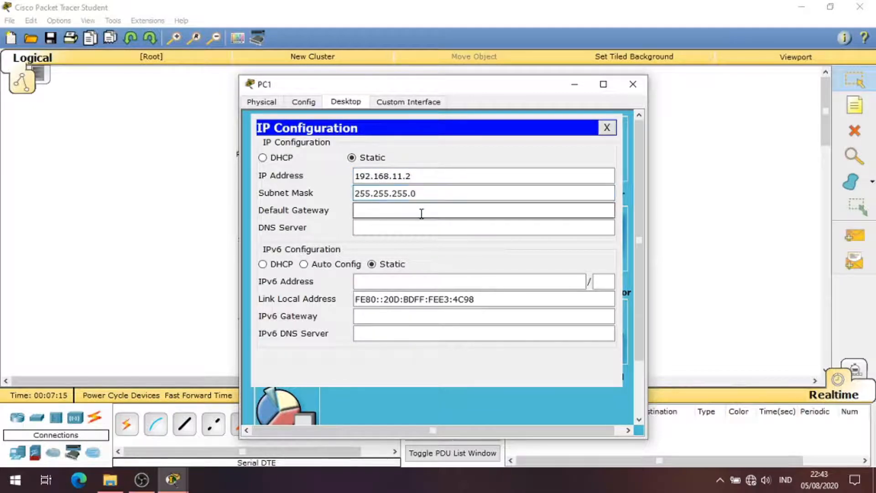
{"action": "type", "text": "192.168.11.1"}
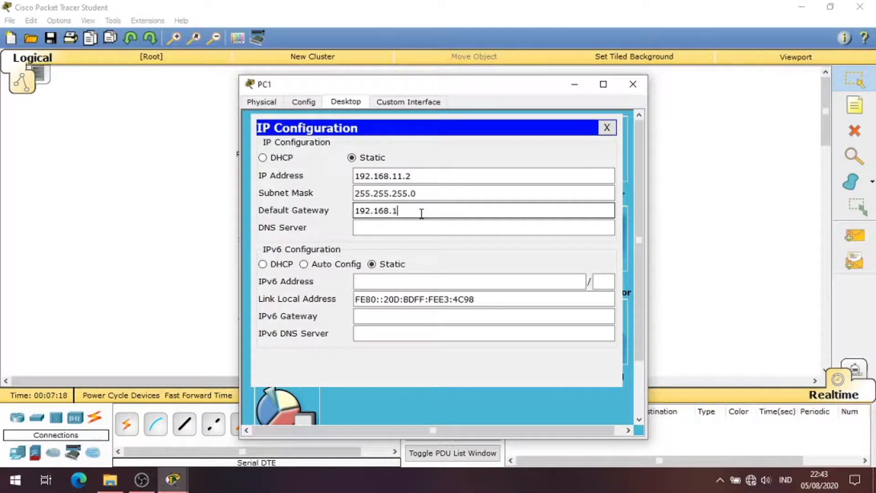
{"action": "left_click", "coordinate": [606, 128]}
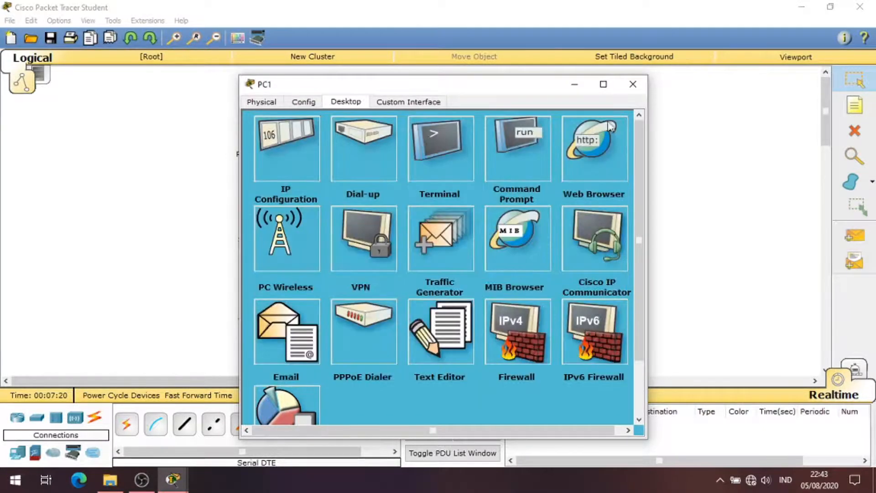
{"action": "left_click", "coordinate": [633, 84]}
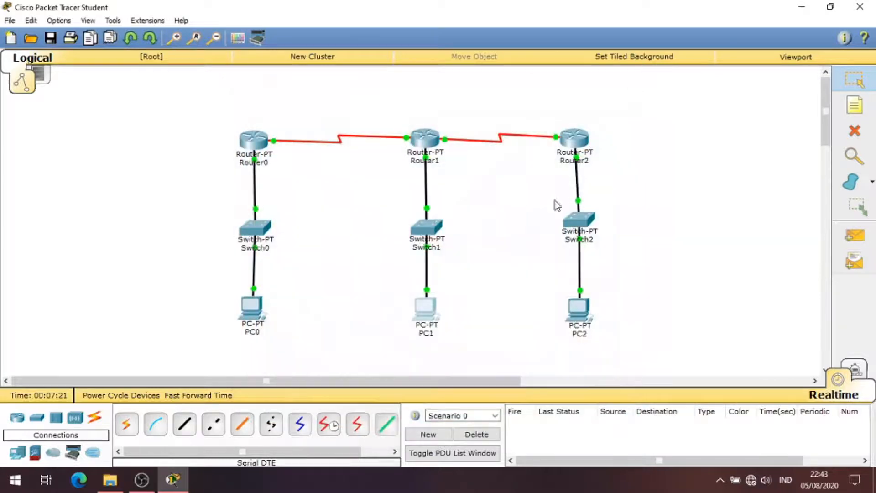
Configure PC2 with static IP address 192.168.12.2, subnet mask 255.255.255.0 and default gateway 192.168.12.1
{"action": "left_click", "coordinate": [580, 320]}
{"action": "left_click", "coordinate": [345, 102]}
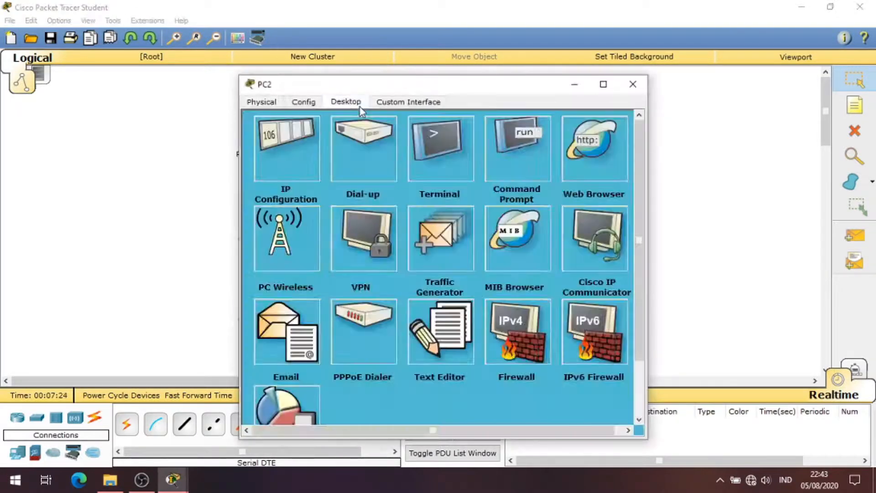
{"action": "left_click", "coordinate": [303, 152]}
{"action": "left_click", "coordinate": [379, 174]}
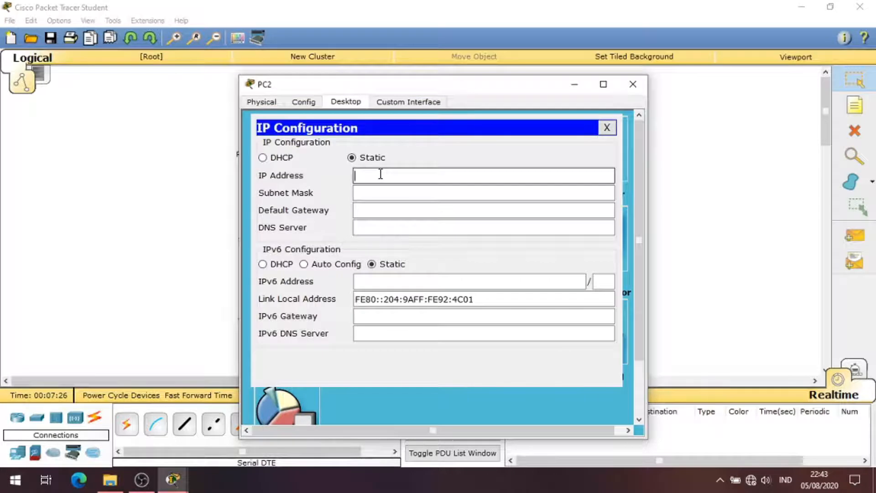
{"action": "type", "text": "192.168.12.2"}
{"action": "left_click", "coordinate": [416, 194]}
{"action": "left_click", "coordinate": [415, 194]}
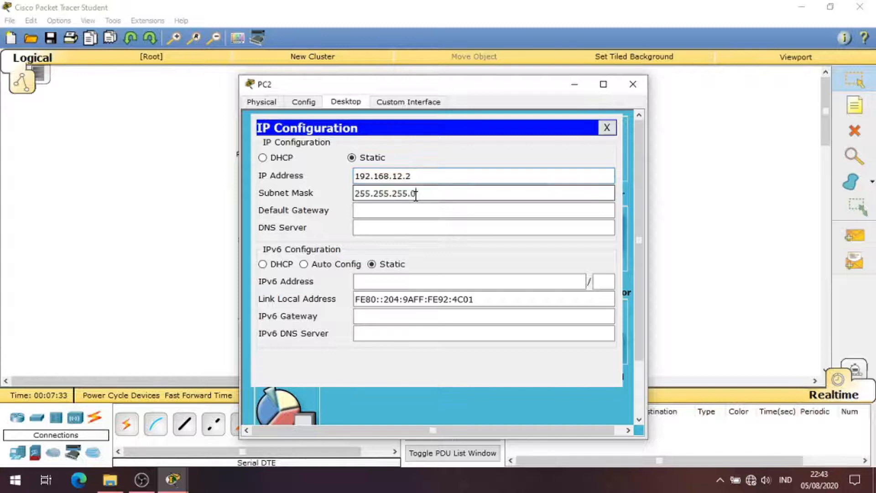
{"action": "left_click", "coordinate": [416, 210]}
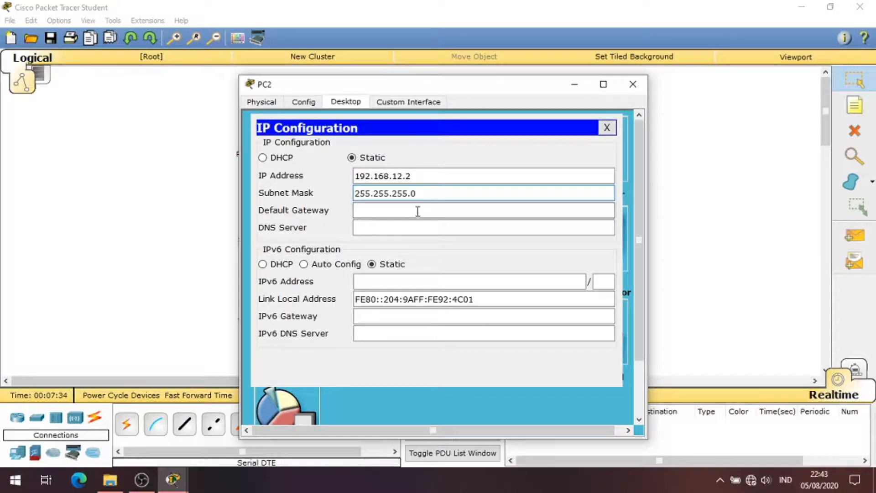
{"action": "type", "text": "192.168."}
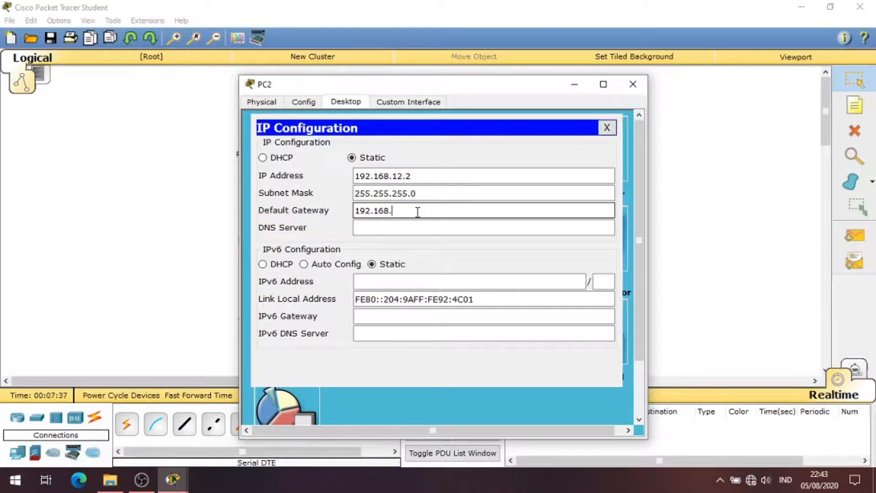
{"action": "type", "text": "12.1"}
{"action": "left_click", "coordinate": [607, 127]}
{"action": "left_click", "coordinate": [632, 84]}
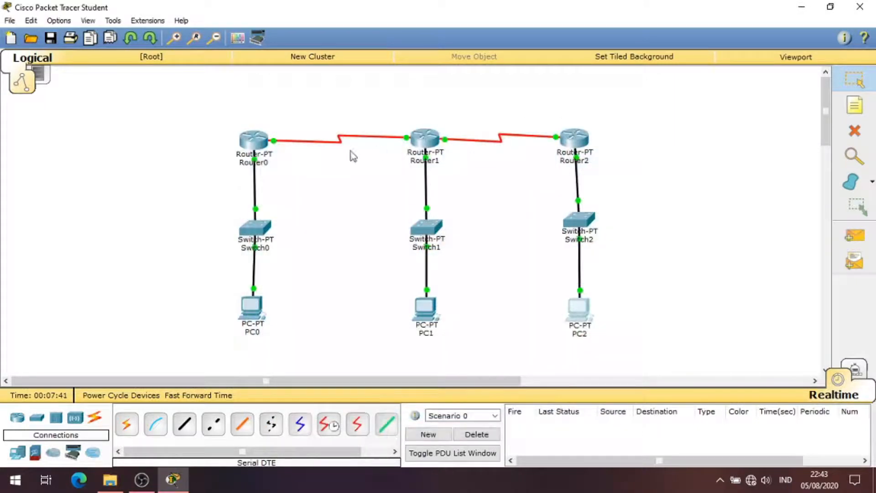
On Router0, leave interface configuration mode and add a static route to 192.168.11.0 255.255.255.0 via 192.168.13.2
{"action": "left_click", "coordinate": [254, 138]}
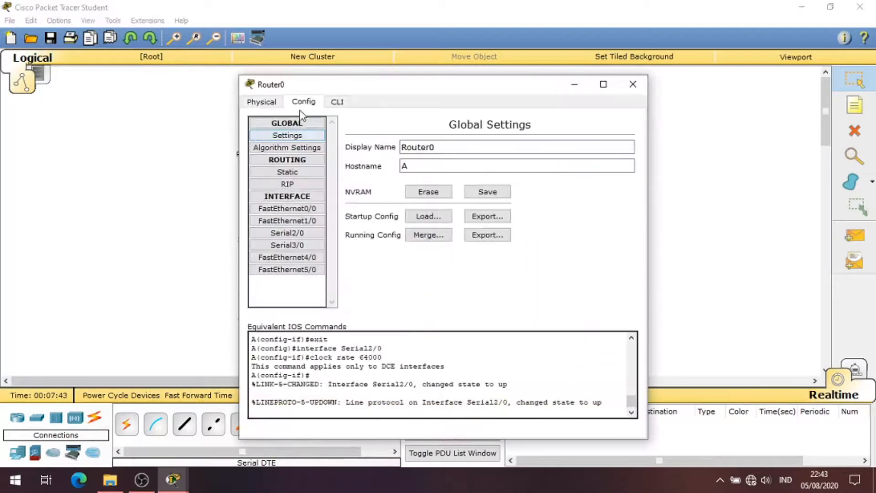
{"action": "left_click", "coordinate": [337, 102]}
{"action": "key", "text": "Return"}
{"action": "type", "text": "exit"}
{"action": "key", "text": "Return"}
{"action": "type", "text": "ip"}
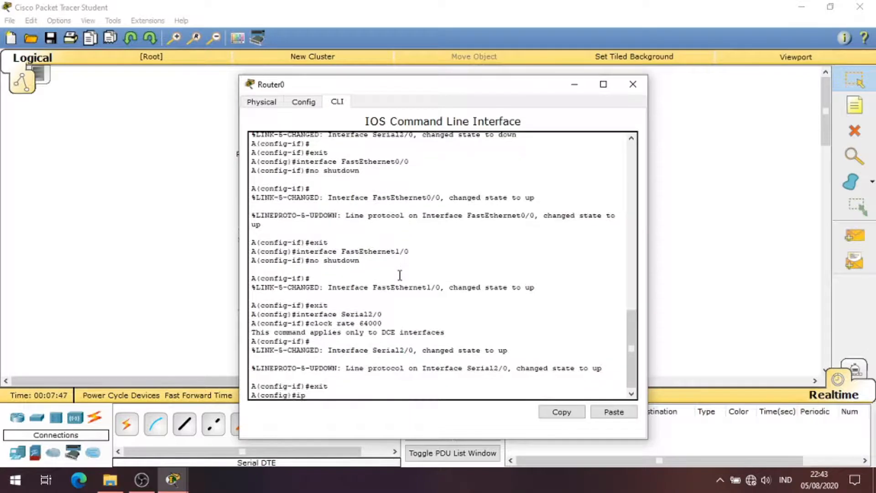
{"action": "type", "text": " route 192.168.11.0 "}
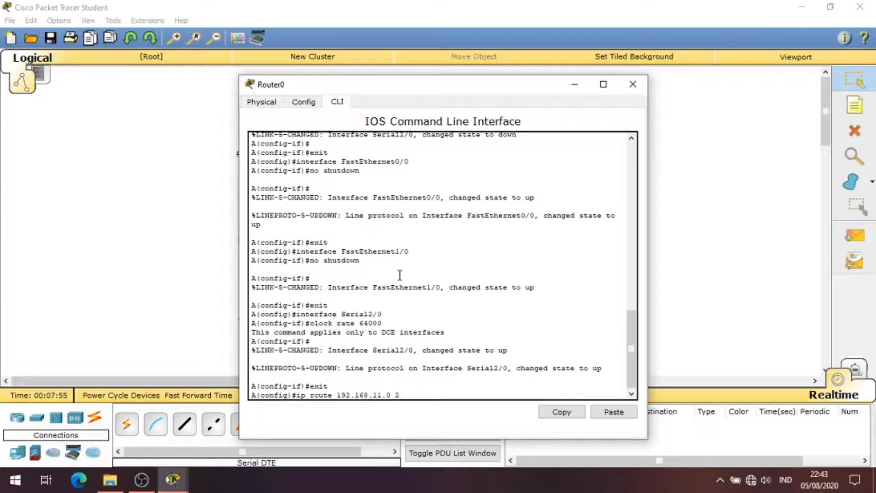
{"action": "type", "text": "255.255.255.0 192.168.13.2"}
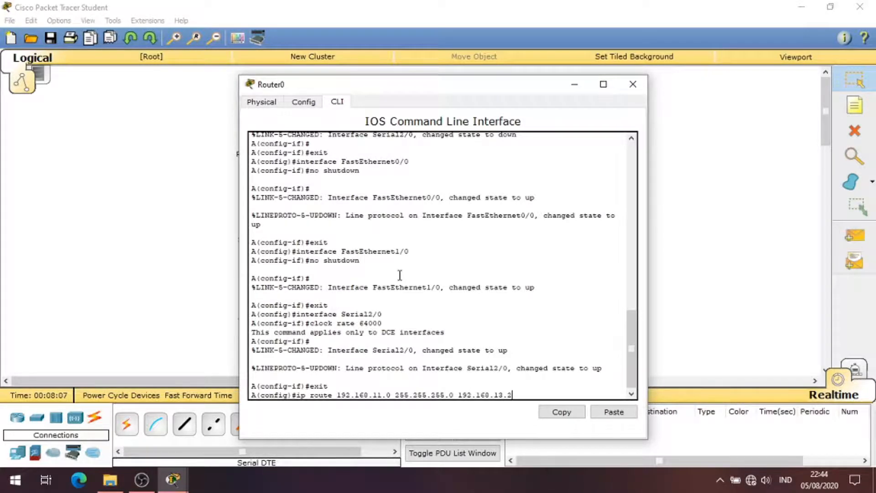
{"action": "key", "text": "Return"}
Add a static route on Router0 to 192.168.12.0 255.255.255.0 via 192.168.13.2
{"action": "type", "text": "ip route 1"}
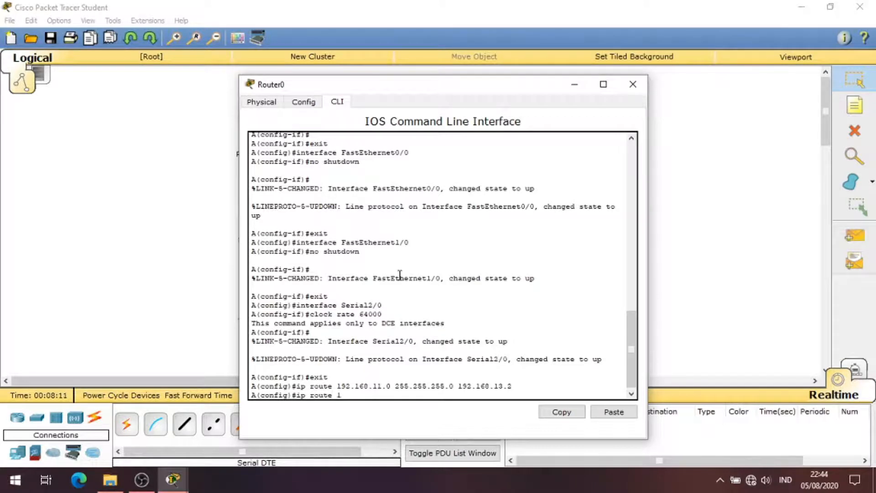
{"action": "type", "text": "92.168.12.0 255.255.255"}
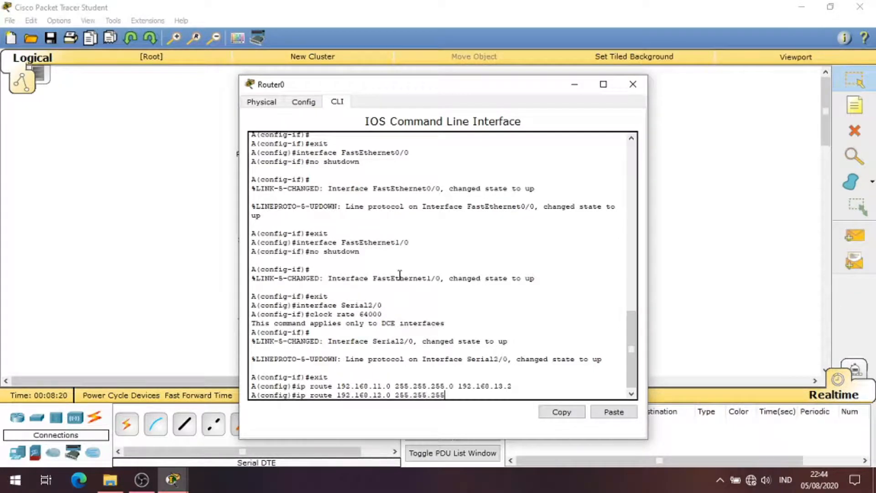
{"action": "type", "text": ".0 192.168.13.2"}
{"action": "key", "text": "Return"}
Add a static route on Router0 to 192.168.14.0 255.255.255.0 via 192.168.13.2 and close its window
{"action": "type", "text": "ip ro"}
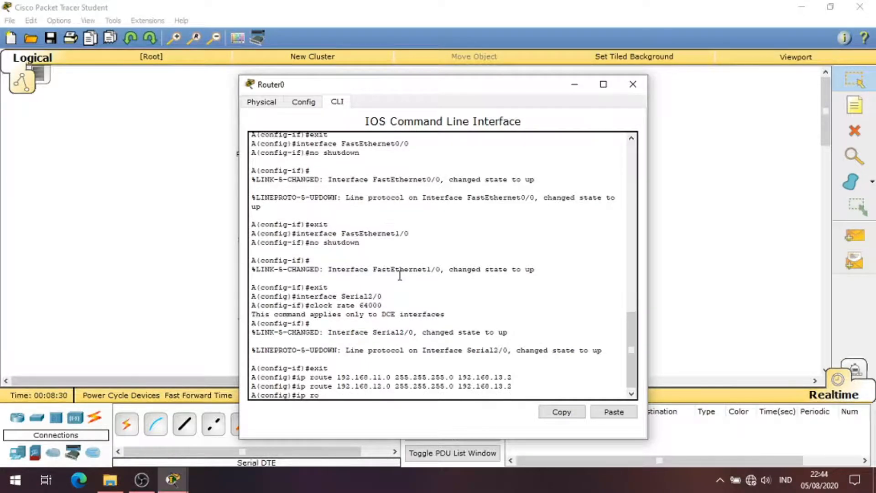
{"action": "type", "text": "ute"}
{"action": "type", "text": "192.168.14.0 255.255.255.0"}
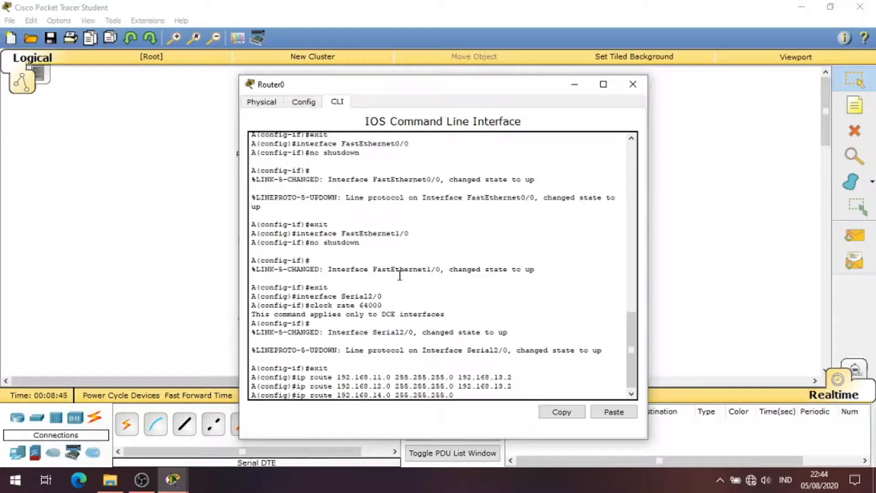
{"action": "type", "text": " 192.168.13.2"}
{"action": "key", "text": "Return"}
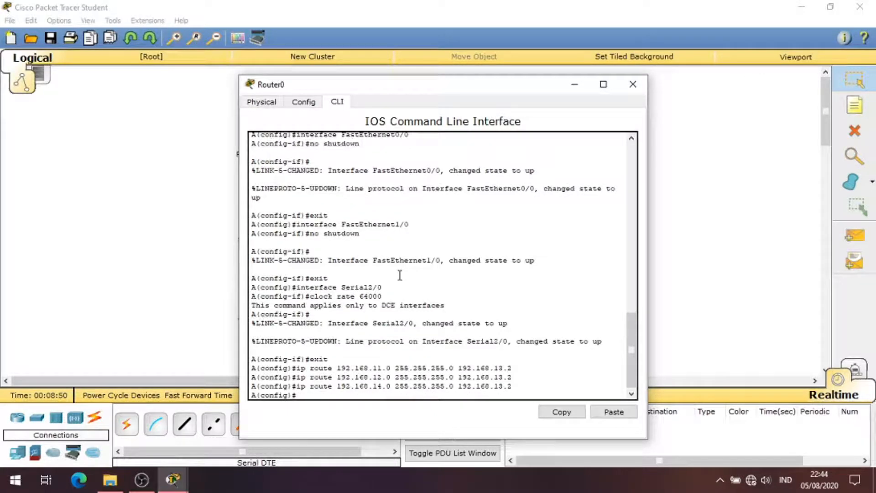
{"action": "left_click", "coordinate": [633, 84]}
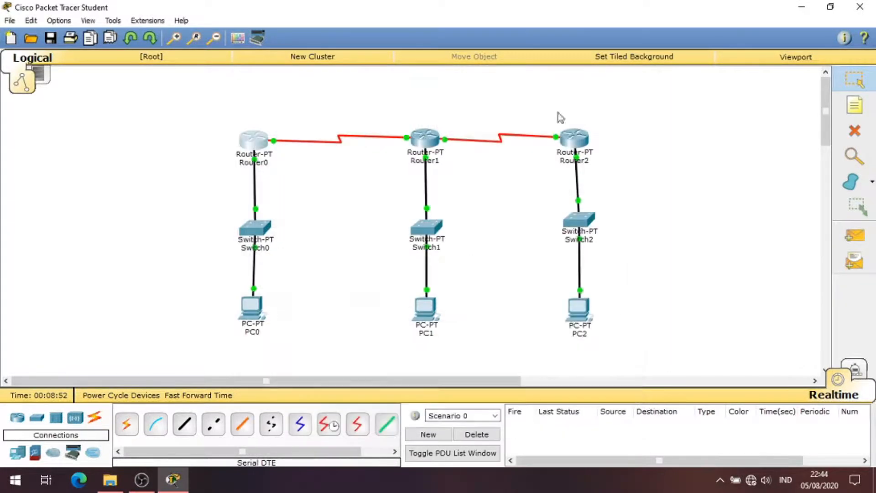
On Router1, leave interface configuration mode and add a static route to 192.168.10.0 255.255.255.0 via 192.168.13.1
{"action": "left_click", "coordinate": [424, 138]}
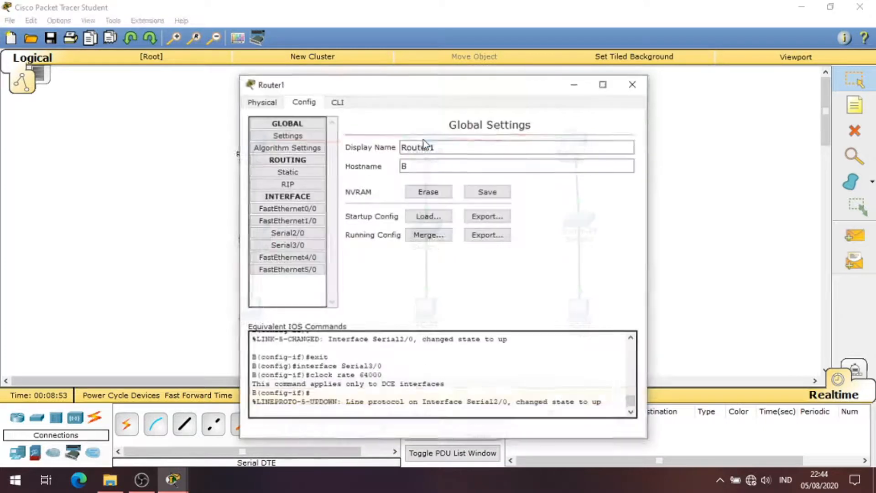
{"action": "left_click", "coordinate": [337, 102]}
{"action": "key", "text": "Return"}
{"action": "type", "text": "exit"}
{"action": "key", "text": "Return"}
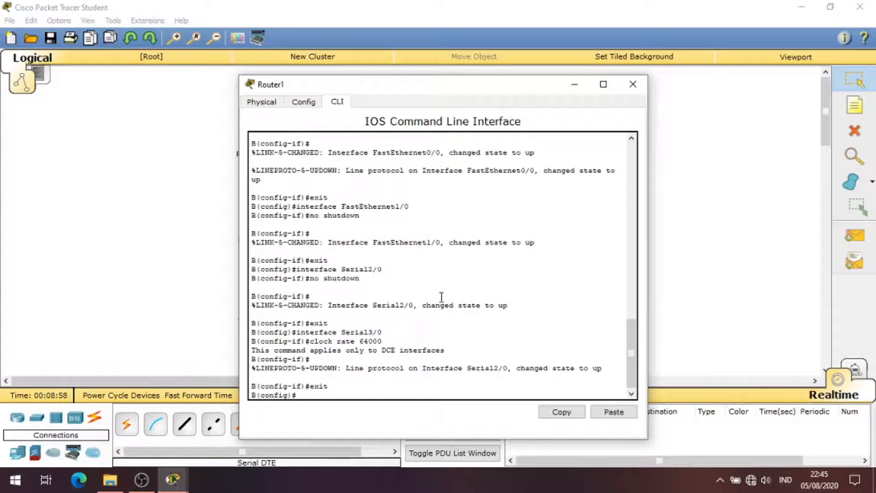
{"action": "type", "text": "ip route 192.1"}
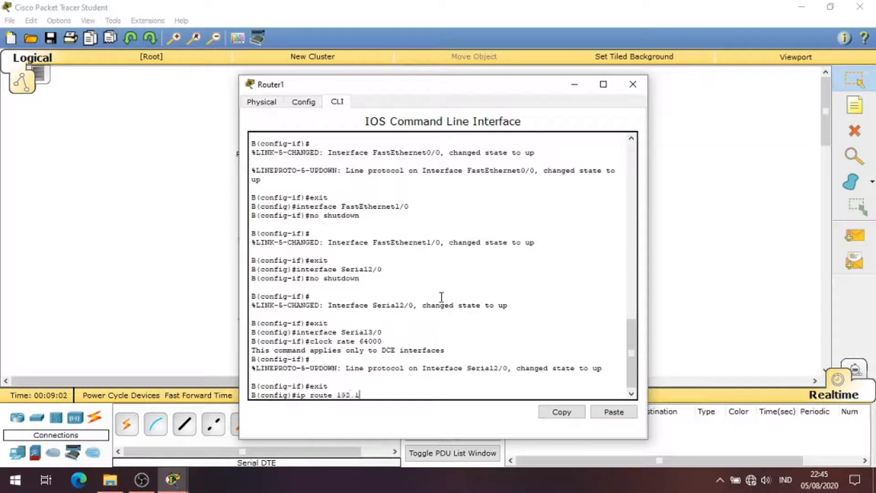
{"action": "type", "text": "68.10.0 255.255.255.0 192.168.13.1"}
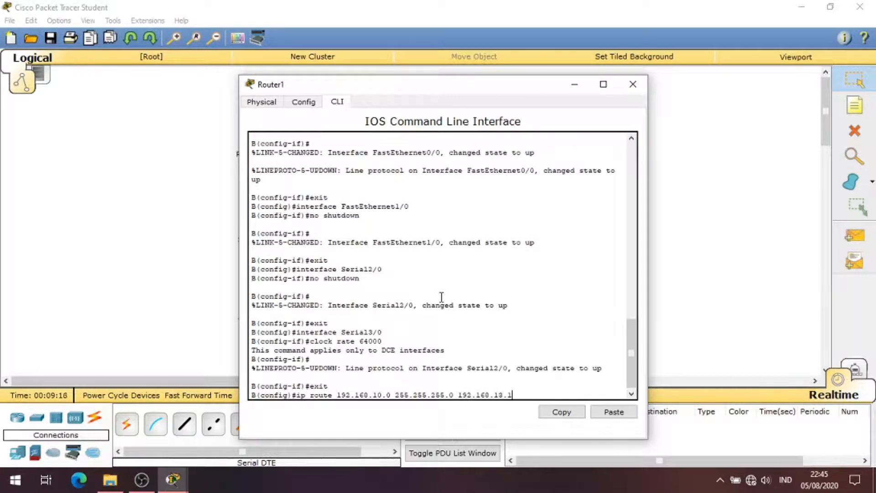
{"action": "key", "text": "Return"}
Add a static route on Router1 to 192.168.12.0 255.255.255.0 via 192.168.13.1 and close its window
{"action": "type", "text": "ip ro"}
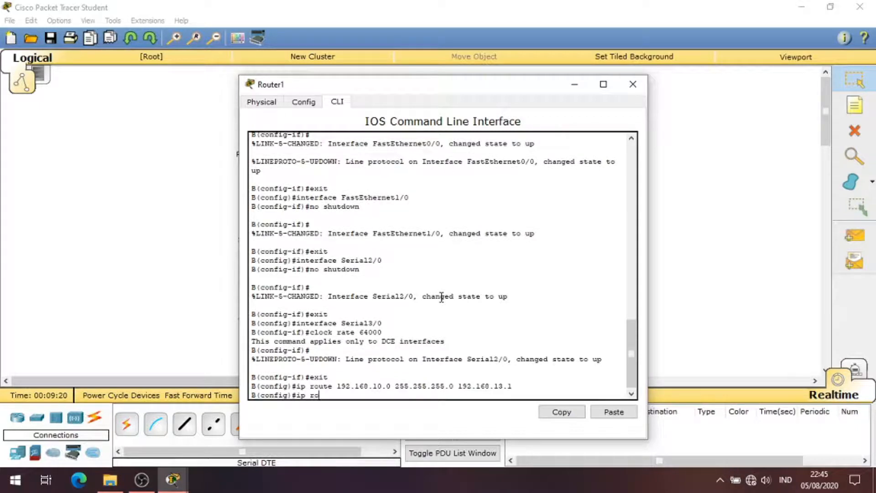
{"action": "type", "text": "ute 192.168.12.0 255.255"}
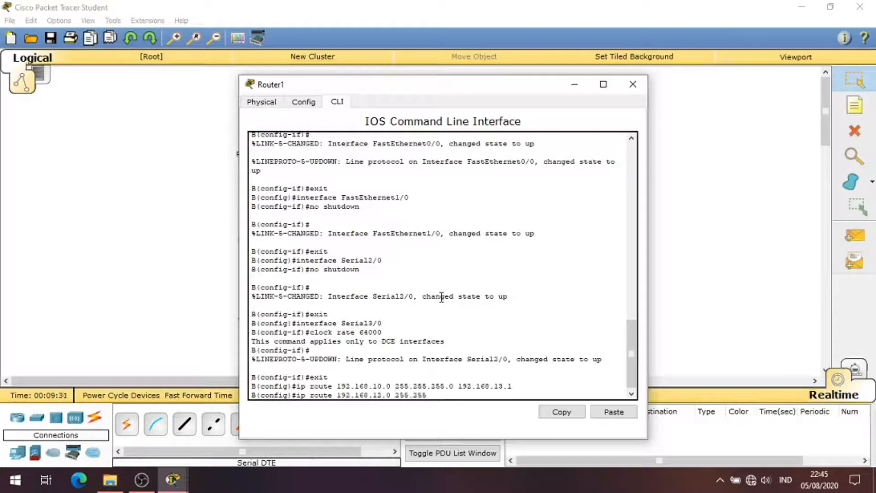
{"action": "type", "text": ".255.0 192.168.13.1"}
{"action": "key", "text": "Return"}
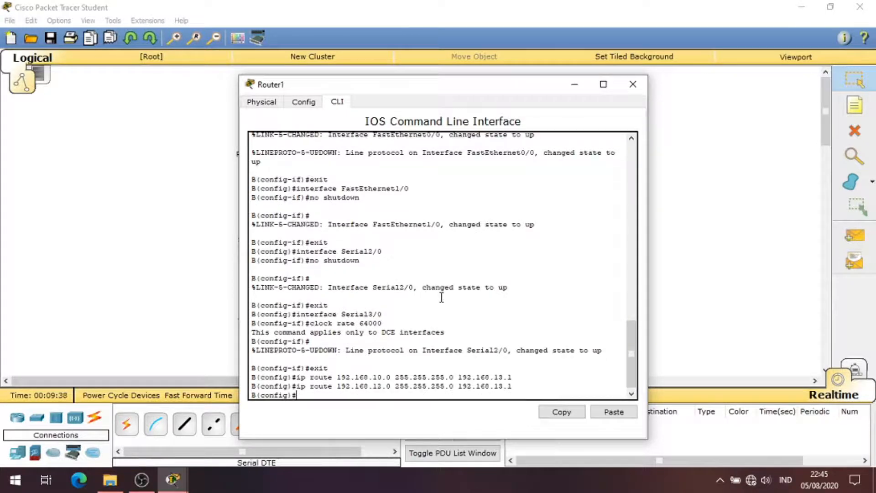
{"action": "left_click", "coordinate": [633, 84]}
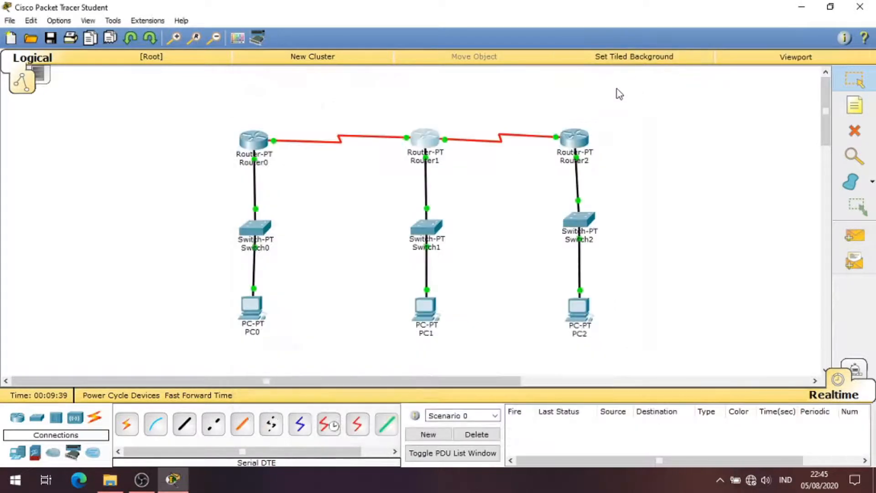
On Router2, leave interface configuration mode and add a static route to 192.168.10.0 255.255.255.0 via 192.168.14.1
{"action": "left_click", "coordinate": [583, 137]}
{"action": "left_click", "coordinate": [348, 103]}
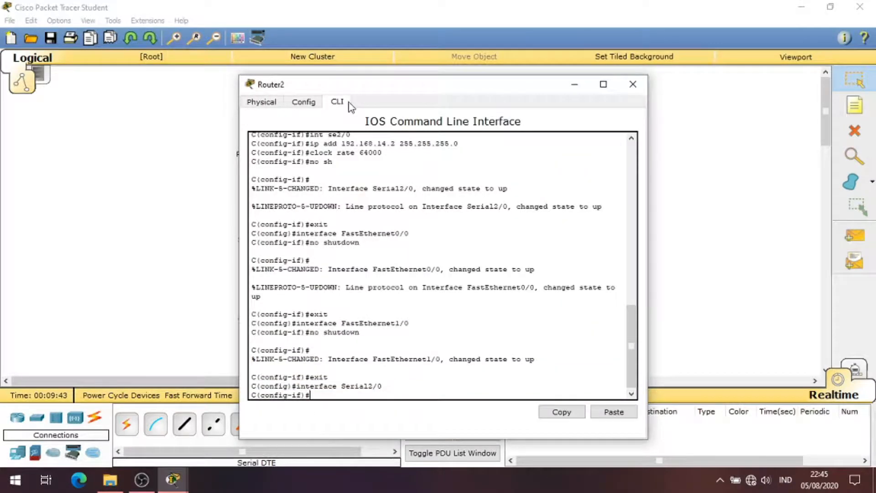
{"action": "type", "text": "e"}
{"action": "key", "text": "Return"}
{"action": "type", "text": "exit"}
{"action": "key", "text": "Return"}
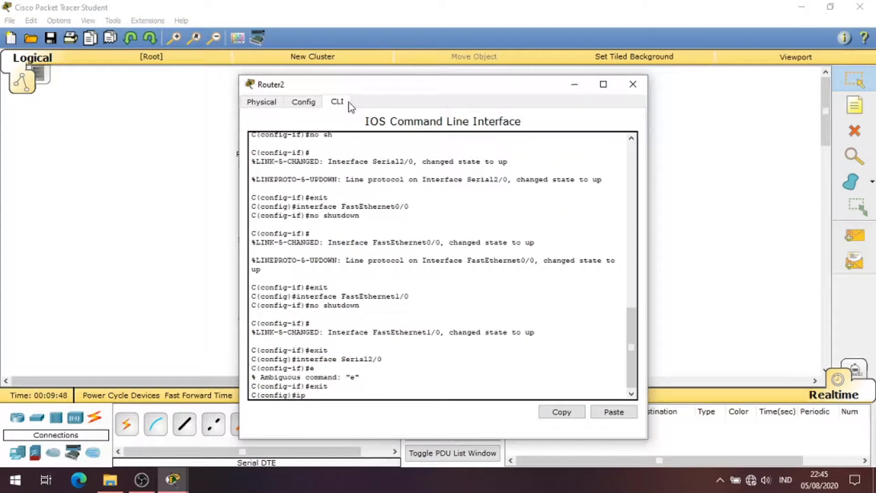
{"action": "type", "text": "ip route 192.168.10.0 255.255.255.0"}
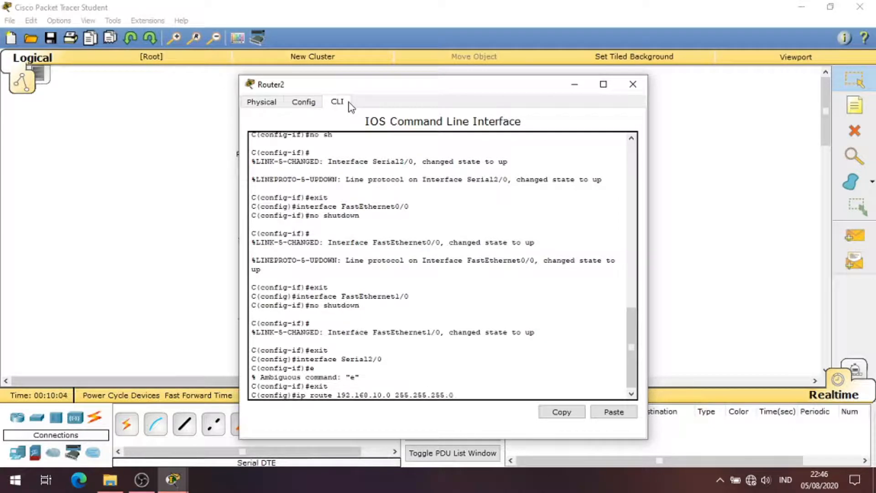
{"action": "type", "text": " 192.168.14.1"}
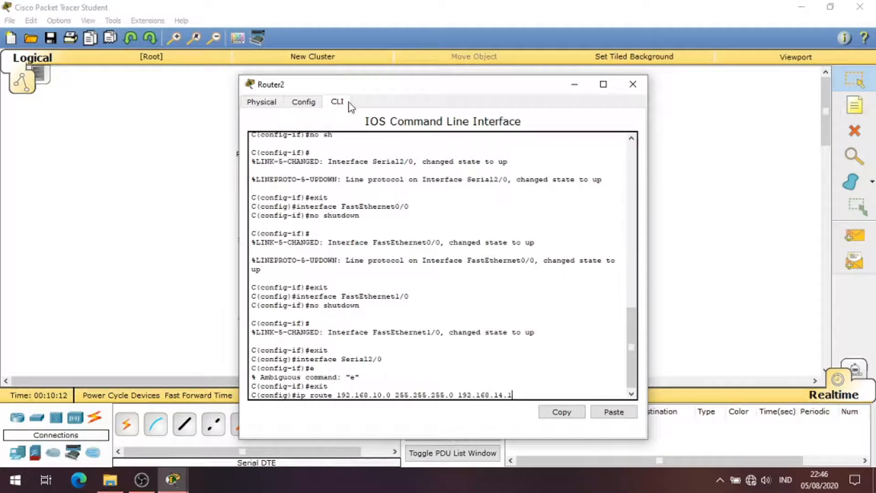
{"action": "key", "text": "Return"}
Add a static route on Router2 to 192.168.13.0 255.255.255.0 via 192.168.14.1
{"action": "type", "text": "ip route 192.168.13.0 255.255.255.0 192.168"}
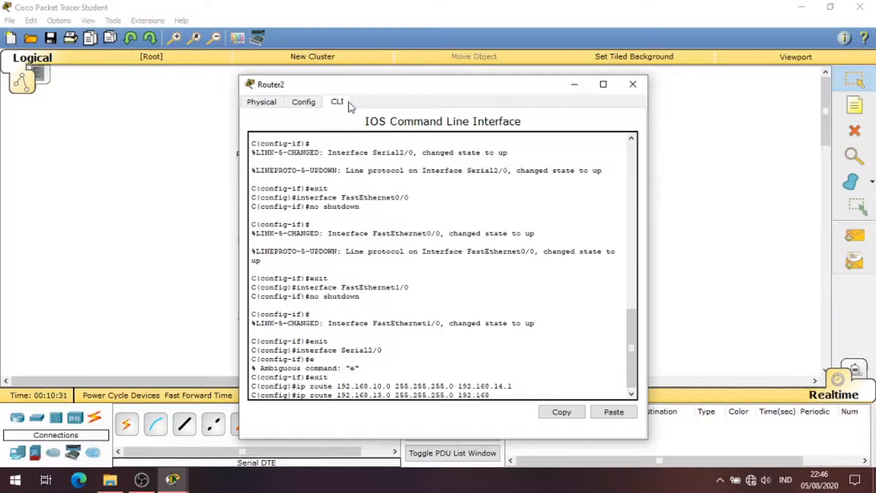
{"action": "type", "text": ".14.1"}
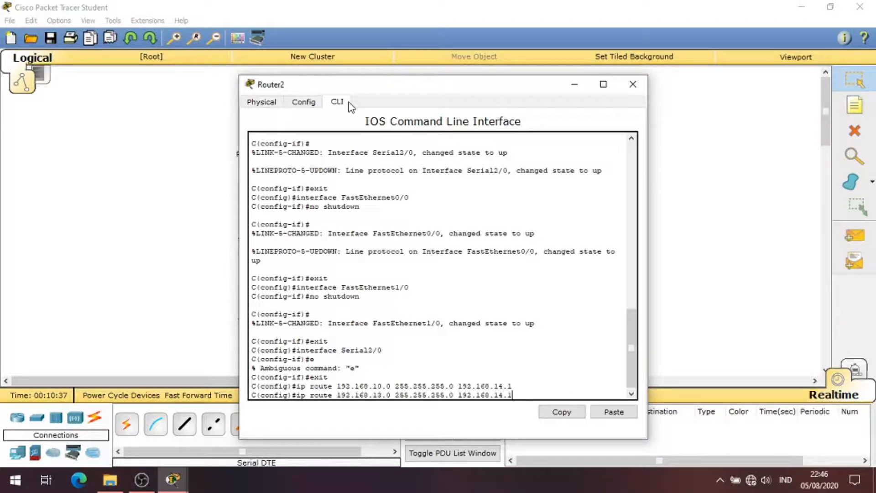
{"action": "key", "text": "Return"}
Add a static route on Router2 to 192.168.11.0 255.255.255.0 via 192.168.14.1 and close its window
{"action": "type", "text": "ip ro"}
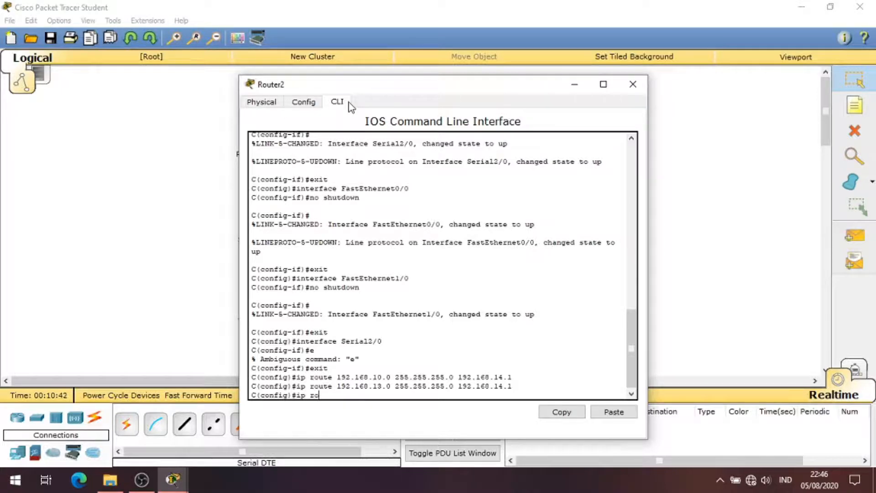
{"action": "type", "text": "ute 192.168.11.0 255.255.255.0 19"}
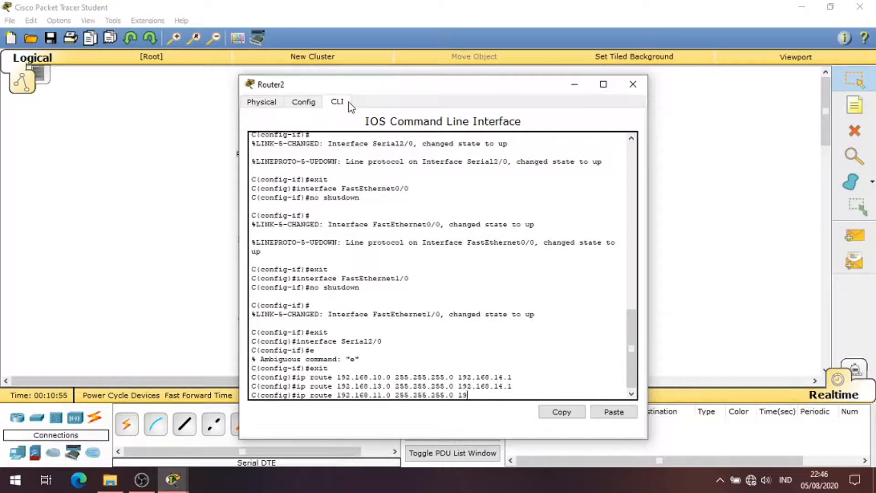
{"action": "type", "text": "2.168.14.1"}
{"action": "key", "text": "Return"}
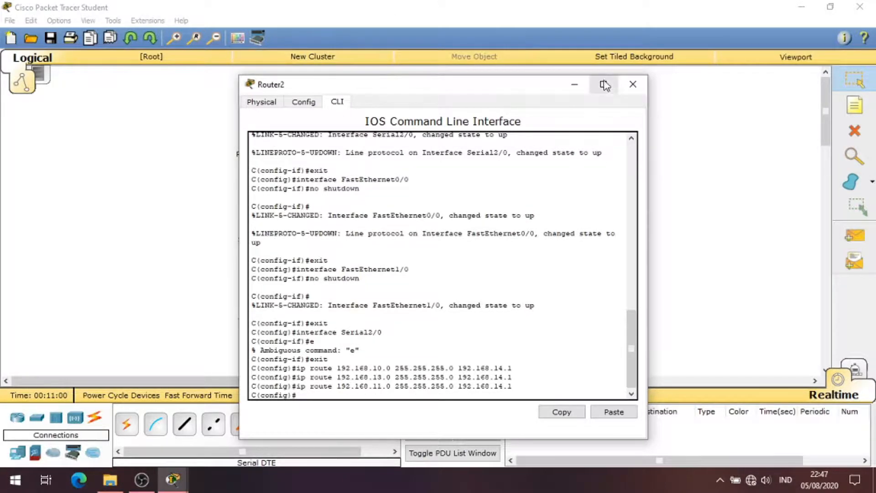
{"action": "left_click", "coordinate": [631, 84]}
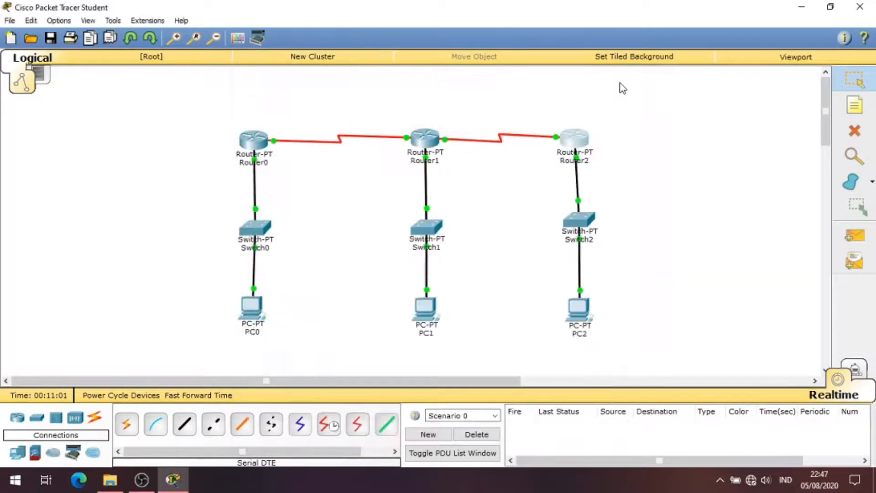
Test the serial links by sending simple PDUs from Router0 to Router1 and from Router1 to Router2
{"action": "left_click", "coordinate": [851, 236]}
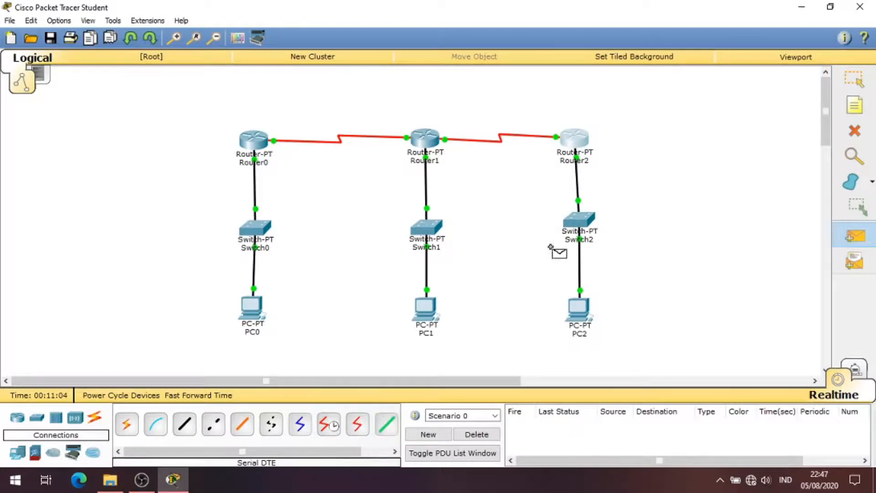
{"action": "left_click", "coordinate": [256, 146]}
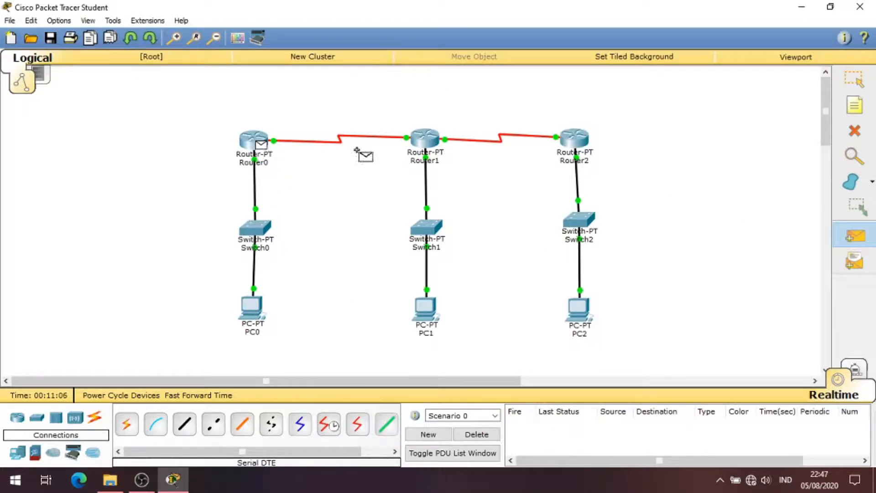
{"action": "left_click", "coordinate": [425, 143]}
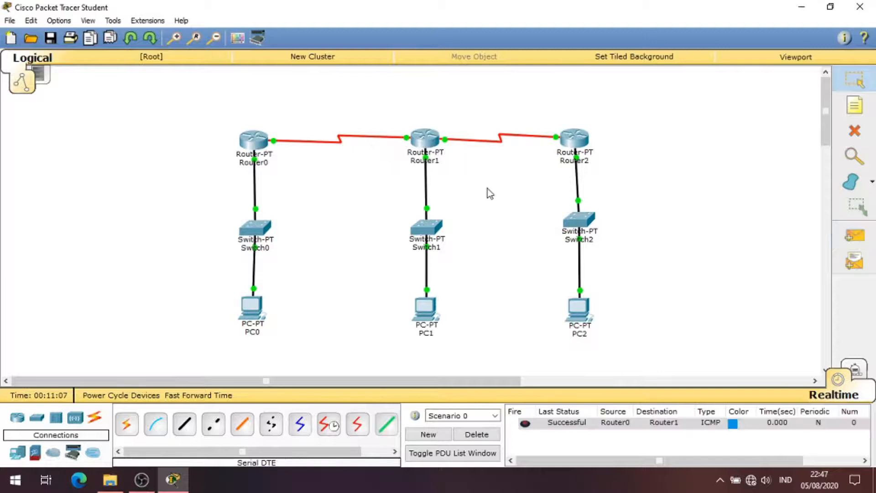
{"action": "left_click", "coordinate": [852, 235]}
{"action": "left_click", "coordinate": [439, 140]}
{"action": "left_click", "coordinate": [575, 138]}
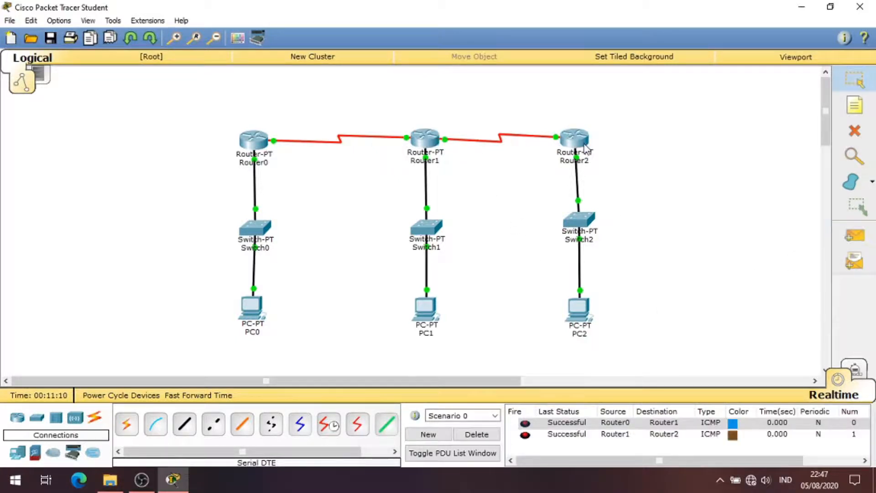
Send a simple PDU from PC0 to PC1 and fire that PDU again
{"action": "left_click", "coordinate": [851, 233]}
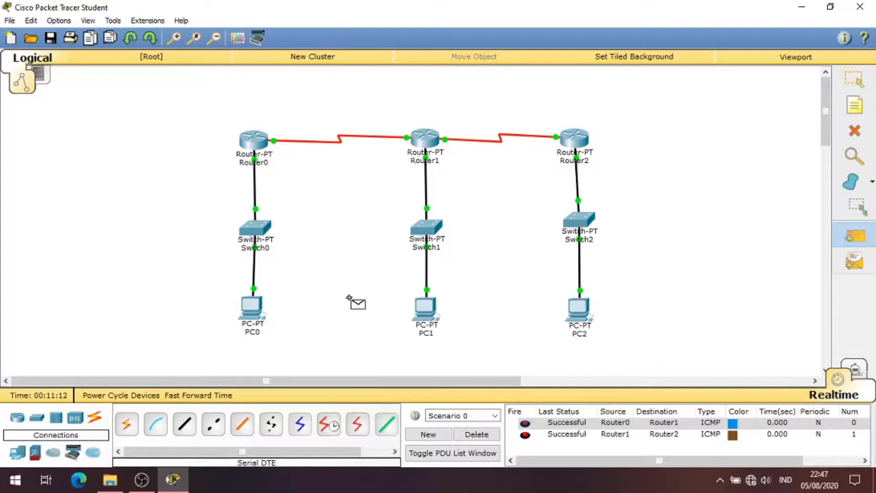
{"action": "left_click", "coordinate": [265, 314]}
{"action": "left_click", "coordinate": [426, 310]}
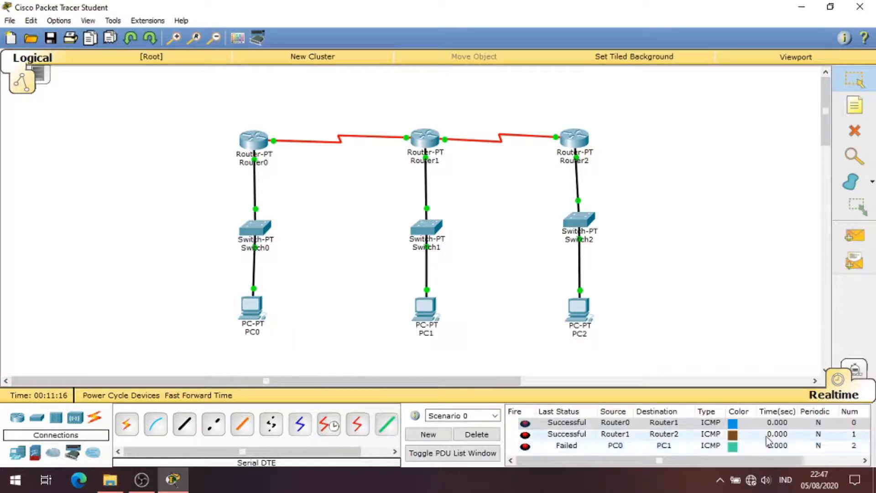
{"action": "left_click", "coordinate": [525, 447]}
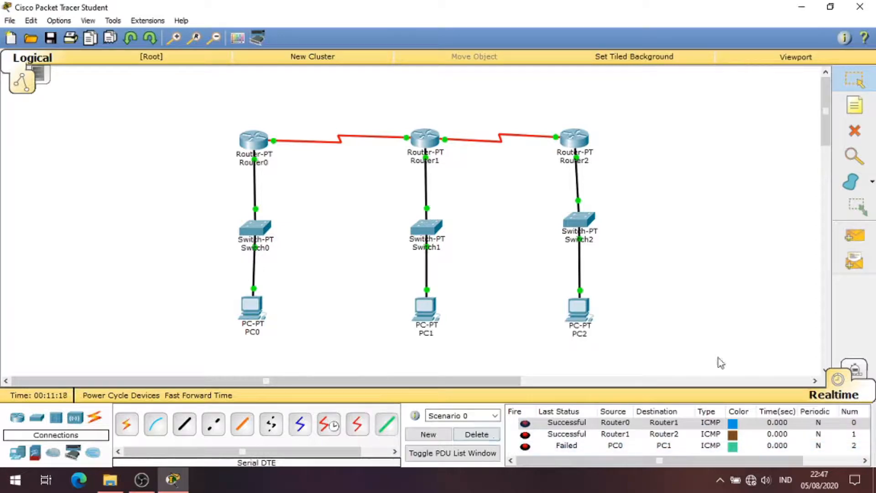
Send another simple PDU from PC0 to PC1, check its status, and delete the scenario's PDUs
{"action": "key", "text": "p"}
{"action": "left_click", "coordinate": [258, 312]}
{"action": "left_click", "coordinate": [431, 312]}
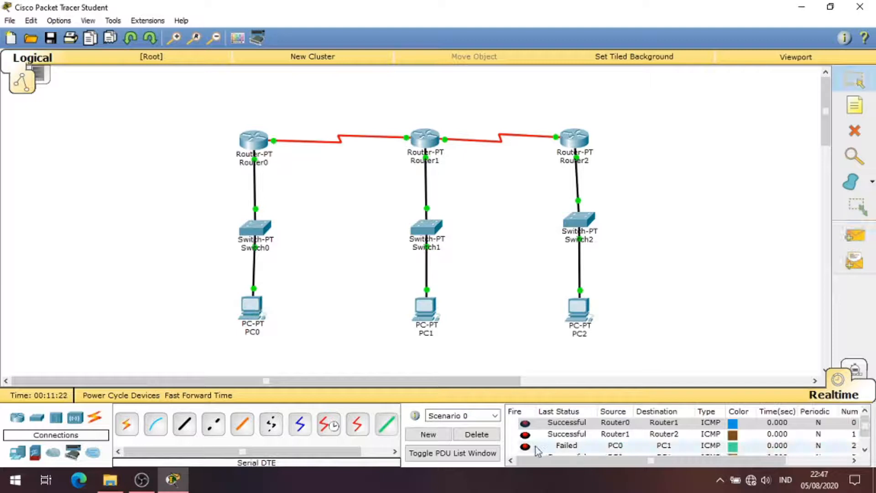
{"action": "scroll", "coordinate": [547, 445], "scroll_direction": "down", "scroll_amount": 1}
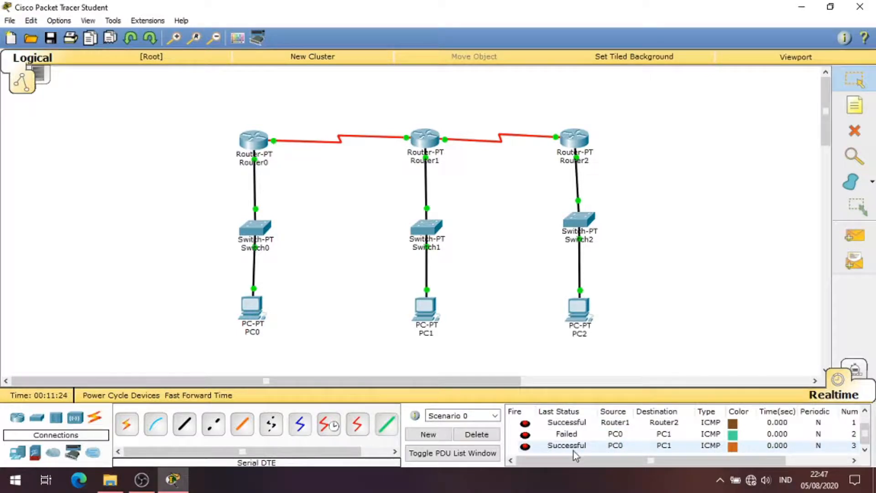
{"action": "left_click", "coordinate": [477, 434]}
Place three generic Router-PT routers in a row in the empty workspace area below the first network
{"action": "scroll", "coordinate": [635, 340], "scroll_direction": "down", "scroll_amount": 2}
{"action": "scroll", "coordinate": [635, 336], "scroll_direction": "down", "scroll_amount": 5}
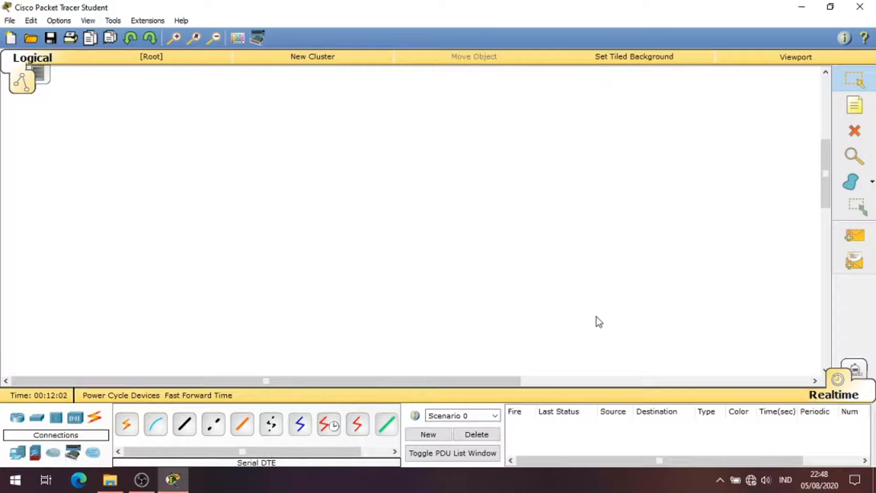
{"action": "left_click", "coordinate": [17, 417]}
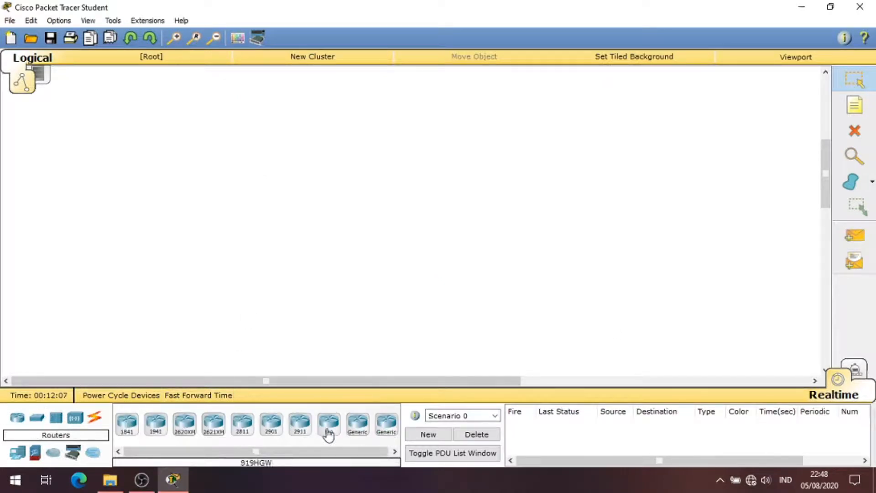
{"action": "left_click", "coordinate": [355, 427]}
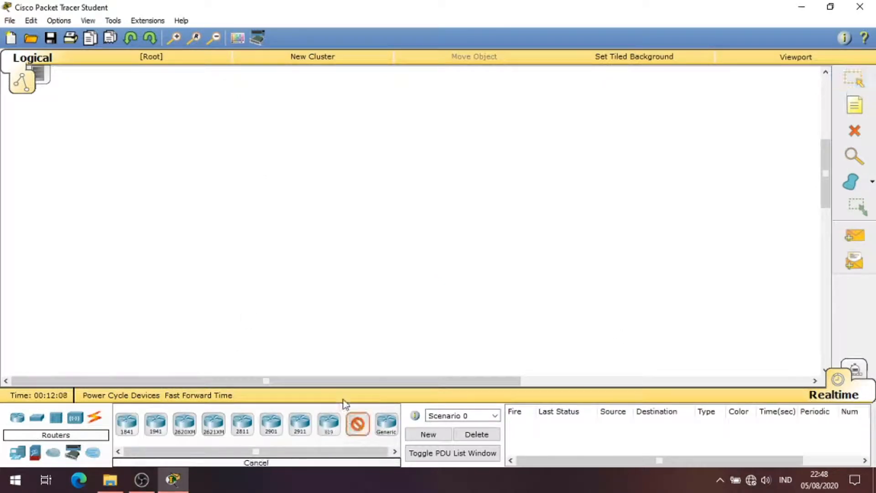
{"action": "left_click", "coordinate": [261, 146]}
{"action": "left_click", "coordinate": [357, 426]}
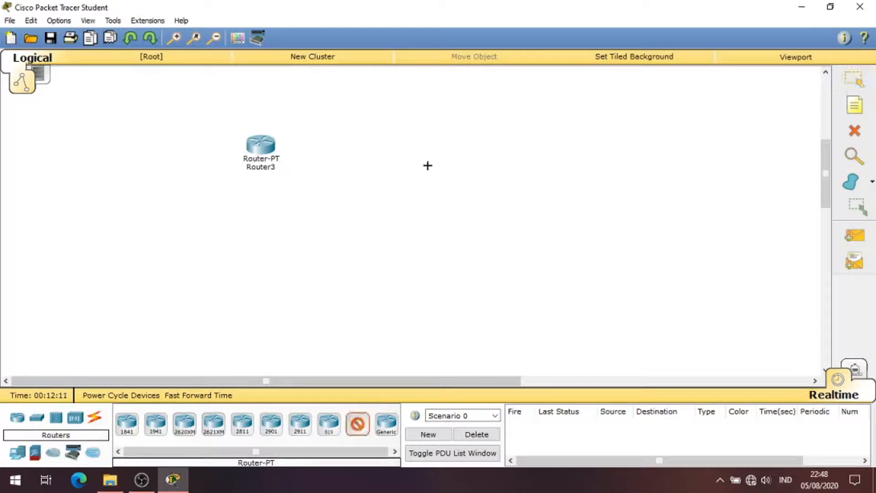
{"action": "left_click", "coordinate": [427, 145]}
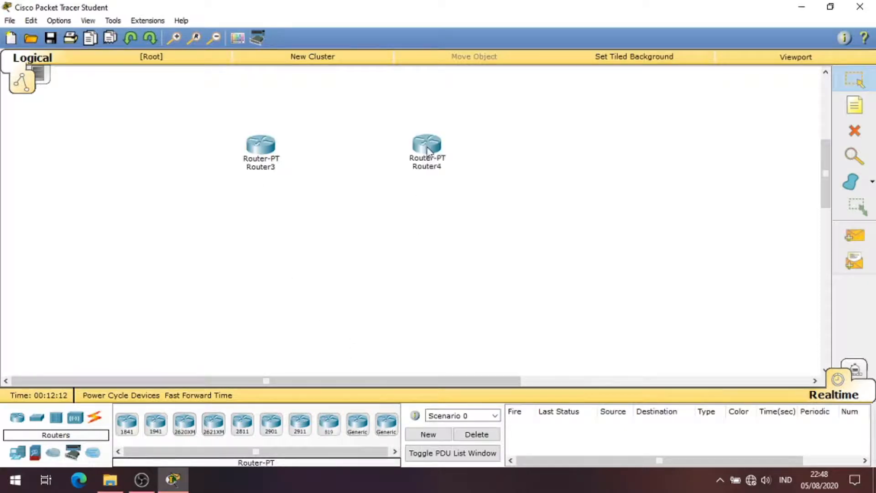
{"action": "left_click", "coordinate": [357, 423]}
{"action": "left_click", "coordinate": [594, 148]}
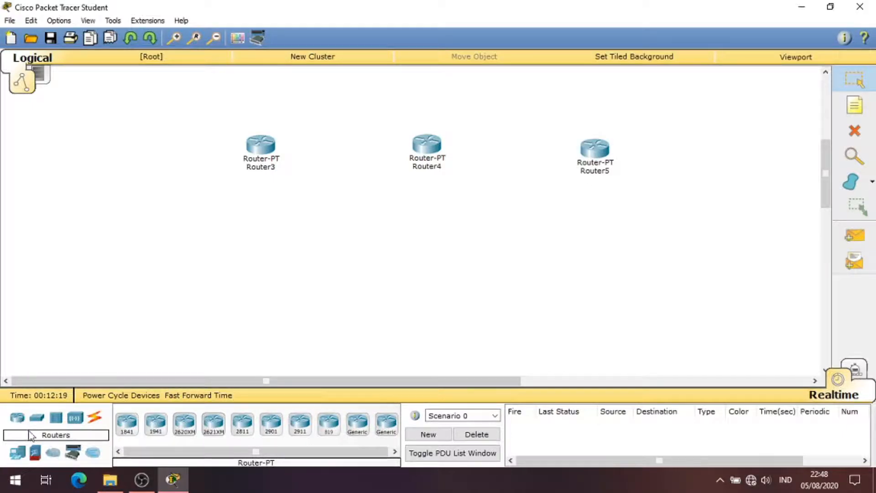
Place three generic Switch-PT switches, one below each of Router3, Router4 and Router5
{"action": "left_click", "coordinate": [36, 417]}
{"action": "left_click", "coordinate": [212, 424]}
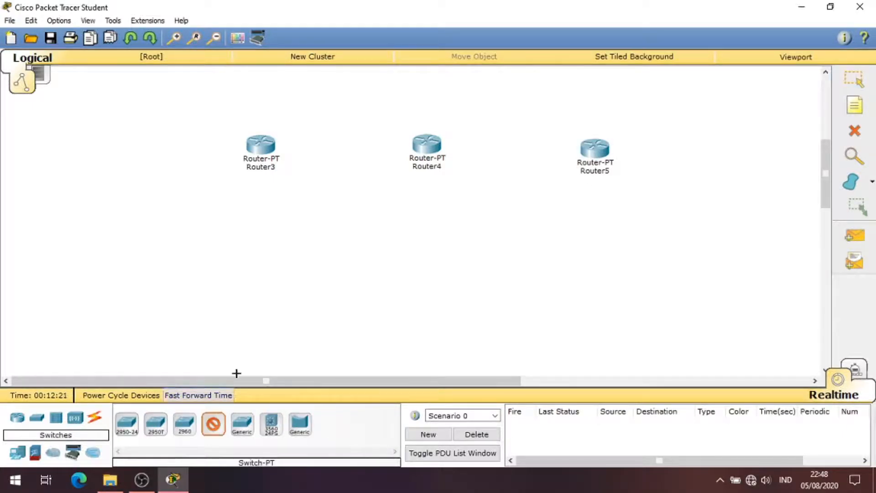
{"action": "left_click", "coordinate": [258, 236]}
{"action": "left_click", "coordinate": [213, 424]}
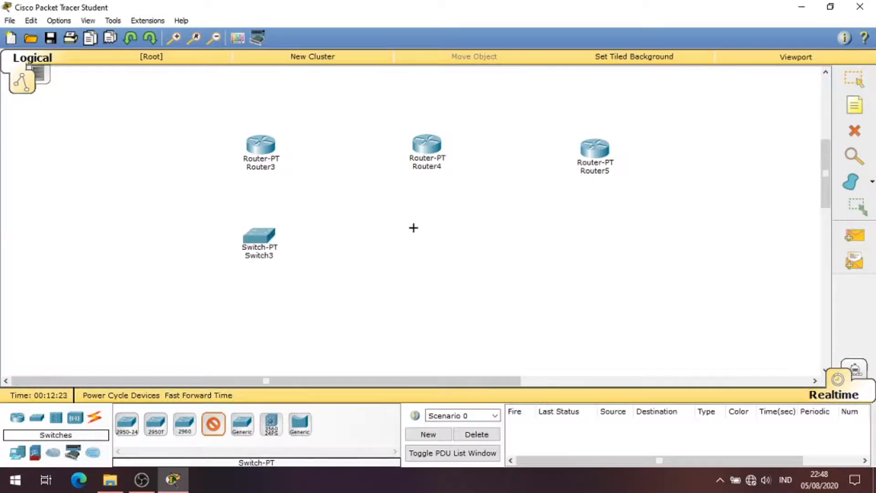
{"action": "left_click", "coordinate": [424, 235]}
{"action": "left_click", "coordinate": [213, 423]}
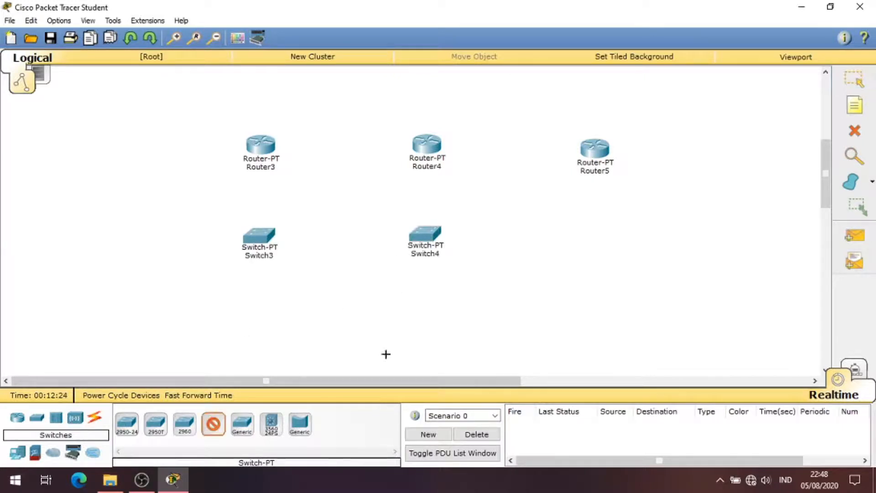
{"action": "left_click", "coordinate": [589, 234]}
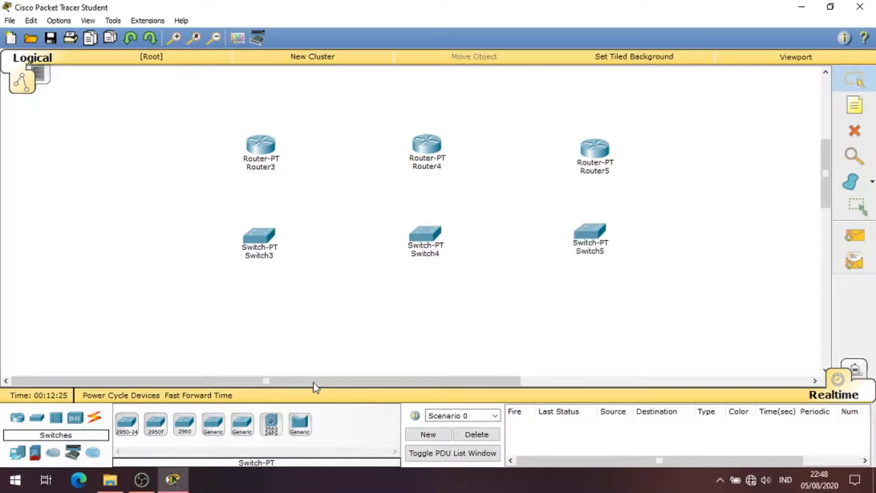
Place three generic PCs, one below each of Switch3, Switch4 and Switch5
{"action": "left_click", "coordinate": [18, 451]}
{"action": "left_click", "coordinate": [127, 424]}
{"action": "left_click", "coordinate": [252, 321]}
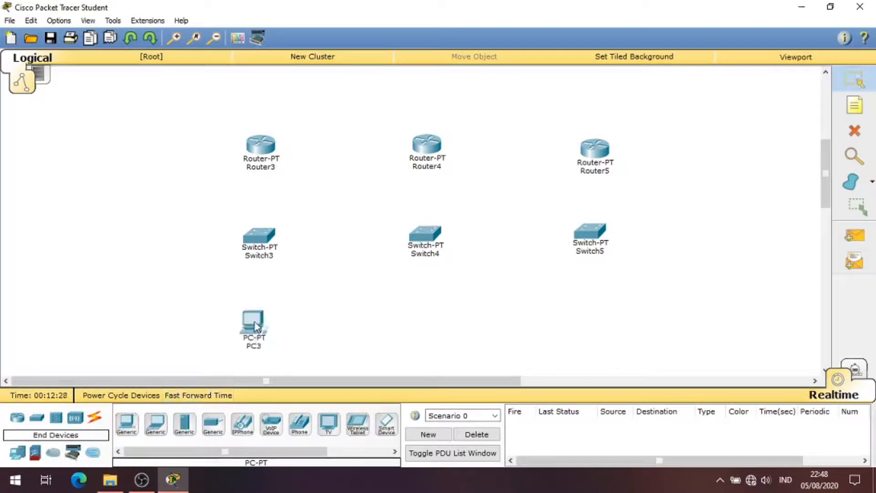
{"action": "left_click", "coordinate": [127, 424]}
{"action": "left_click", "coordinate": [430, 320]}
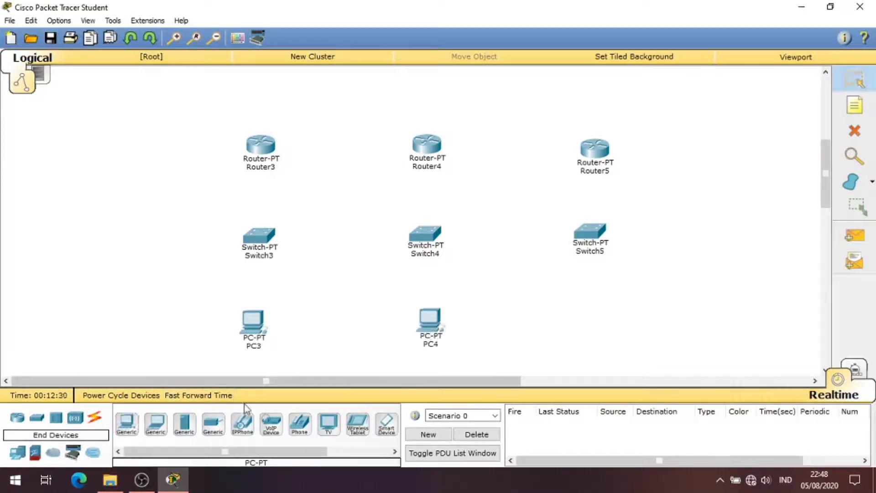
{"action": "left_click", "coordinate": [127, 424]}
{"action": "left_click", "coordinate": [594, 319]}
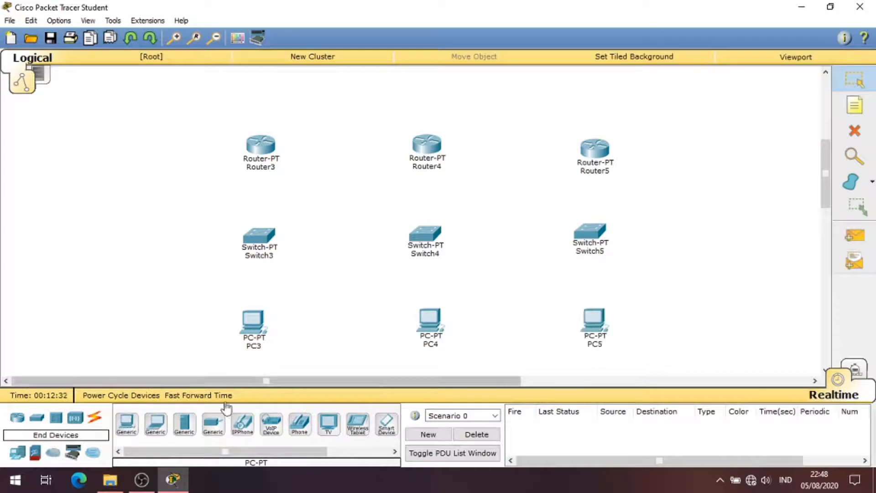
Cable PC3 to Switch3 and Switch3 to Router3 using the automatic connection type
{"action": "left_click", "coordinate": [94, 416]}
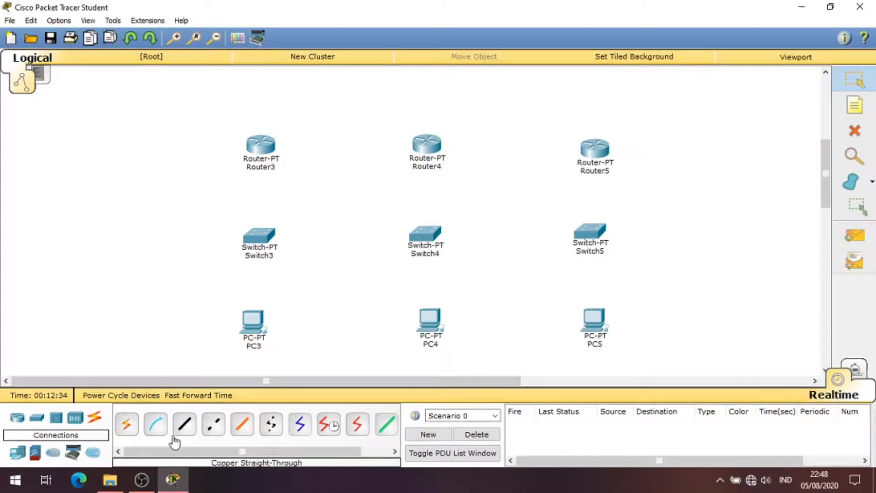
{"action": "left_click", "coordinate": [129, 429]}
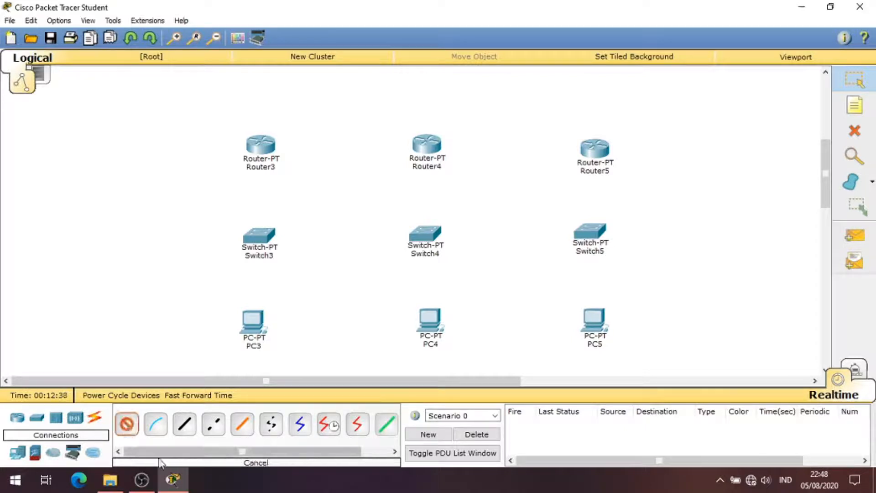
{"action": "left_click", "coordinate": [251, 324]}
{"action": "left_click", "coordinate": [253, 237]}
{"action": "left_click", "coordinate": [252, 243]}
{"action": "left_click", "coordinate": [260, 145]}
Cable PC4 to Switch4 and Switch4 to Router4 using the automatic connection type
{"action": "left_click", "coordinate": [127, 423]}
{"action": "left_click", "coordinate": [428, 321]}
{"action": "left_click", "coordinate": [424, 233]}
{"action": "left_click", "coordinate": [128, 423]}
{"action": "left_click", "coordinate": [425, 233]}
{"action": "left_click", "coordinate": [427, 145]}
Cable PC5 to Switch5 and Switch5 to Router5 using the automatic connection type, and align PC5 with its switch
{"action": "left_click", "coordinate": [127, 423]}
{"action": "left_click", "coordinate": [593, 319]}
{"action": "left_click", "coordinate": [589, 231]}
{"action": "left_click", "coordinate": [128, 423]}
{"action": "left_click", "coordinate": [590, 232]}
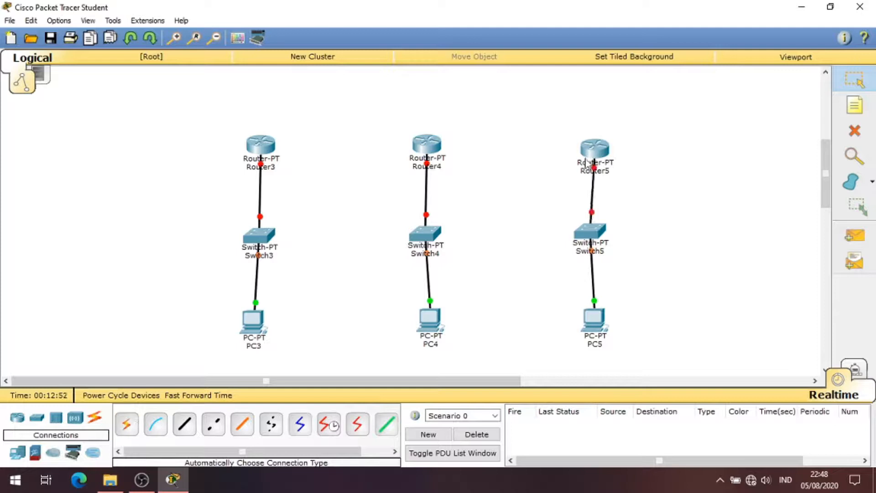
{"action": "left_click", "coordinate": [588, 156]}
{"action": "left_click_drag", "start_coordinate": [595, 323], "coordinate": [589, 324]}
Link Router3 to Router4 and Router4 to Router5 using the automatic connection type, and tidy the PC alignment
{"action": "left_click", "coordinate": [128, 423]}
{"action": "left_click", "coordinate": [268, 149]}
{"action": "left_click", "coordinate": [424, 142]}
{"action": "left_click", "coordinate": [127, 423]}
{"action": "left_click", "coordinate": [427, 149]}
{"action": "left_click", "coordinate": [588, 150]}
{"action": "left_click_drag", "start_coordinate": [274, 333], "coordinate": [277, 333]}
{"action": "left_click", "coordinate": [327, 303]}
Open Router3's command line, decline the configuration dialog, and enter global configuration mode
{"action": "double_click", "coordinate": [264, 147]}
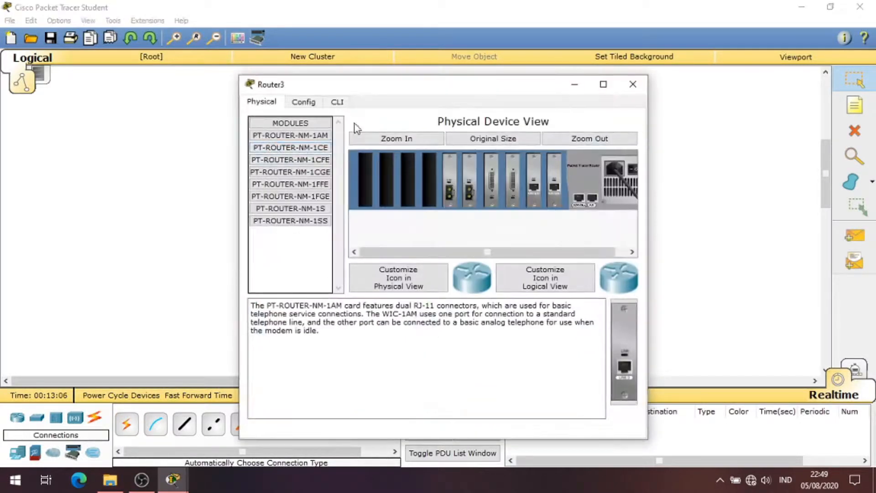
{"action": "left_click", "coordinate": [337, 102]}
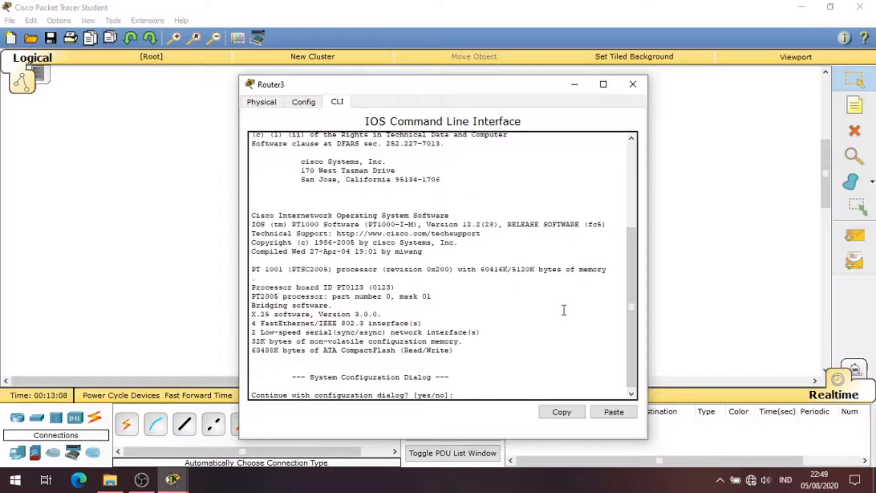
{"action": "type", "text": "no"}
{"action": "key", "text": "Return"}
{"action": "key", "text": "Return"}
{"action": "type", "text": "enable"}
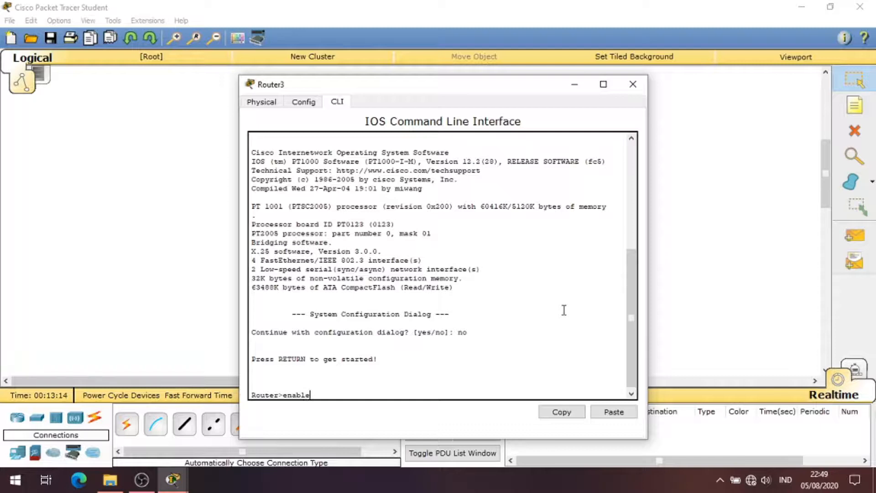
{"action": "key", "text": "Return"}
{"action": "type", "text": "co"}
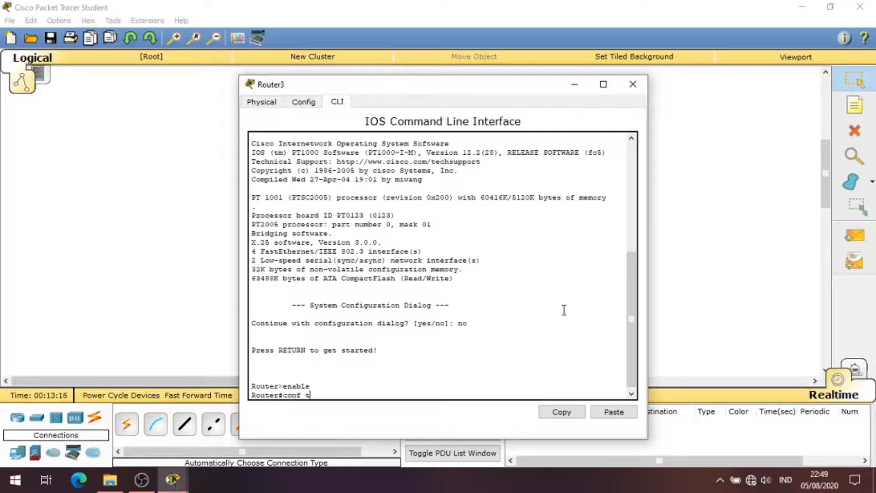
{"action": "type", "text": "nf t"}
{"action": "key", "text": "Return"}
Set Router3's hostname to A
{"action": "type", "text": "hostnam"}
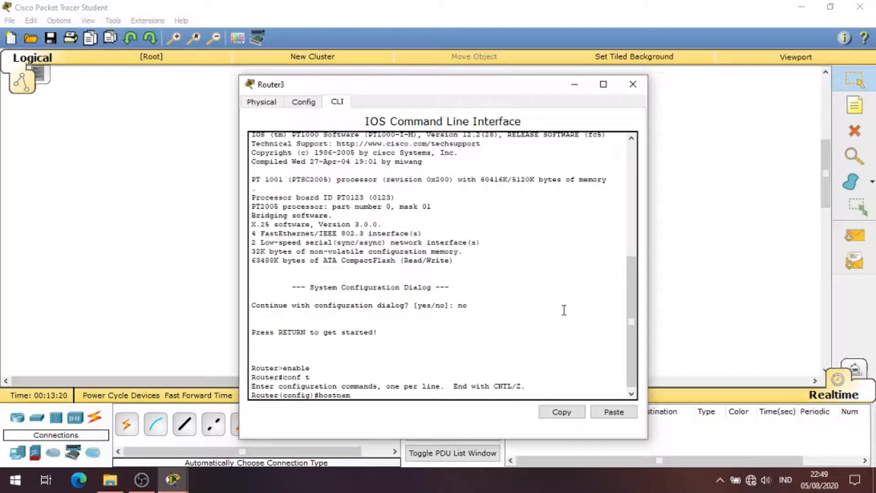
{"action": "type", "text": "e A"}
{"action": "key", "text": "Return"}
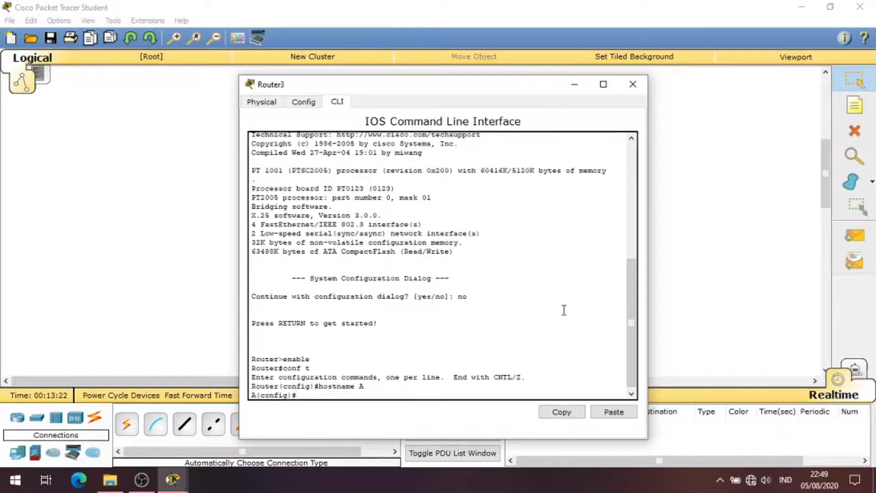
Assign 192.168.10.1 255.255.255.0 to interface fa0/0 on Router3
{"action": "type", "text": "int fa0/0"}
{"action": "key", "text": "Return"}
{"action": "type", "text": "ip add"}
{"action": "type", "text": "19"}
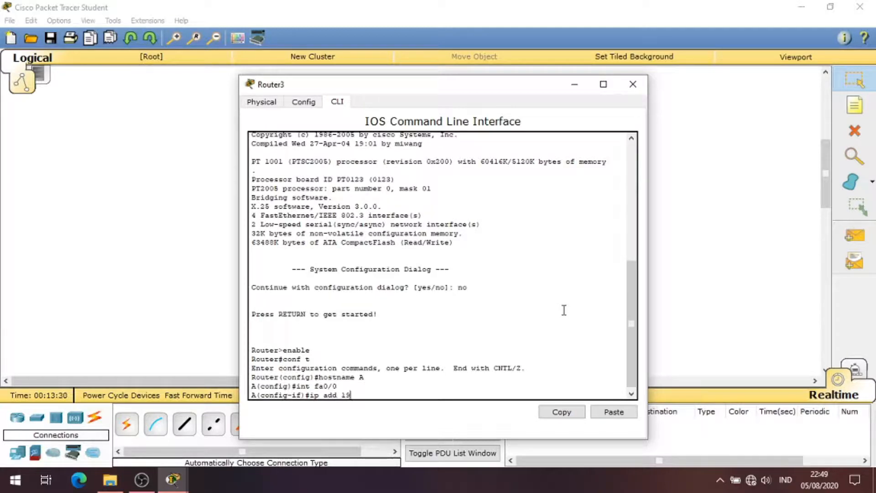
{"action": "type", "text": "2.168.10.1 255.255.255.0"}
{"action": "key", "text": "Return"}
Assign 192.168.13.1 255.255.255.0 to interface se2/0 on Router3
{"action": "type", "text": "int se2/0"}
{"action": "key", "text": "Return"}
{"action": "type", "text": "ip "}
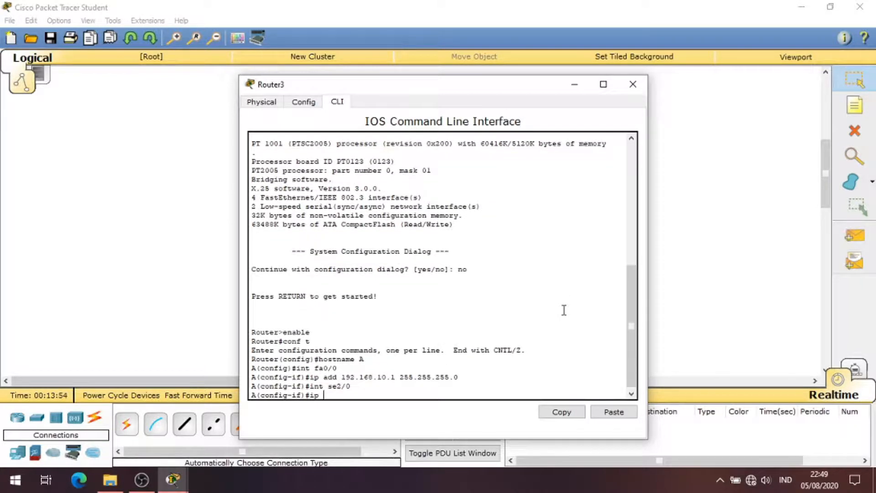
{"action": "type", "text": "add 192.168.13.1 255.255"}
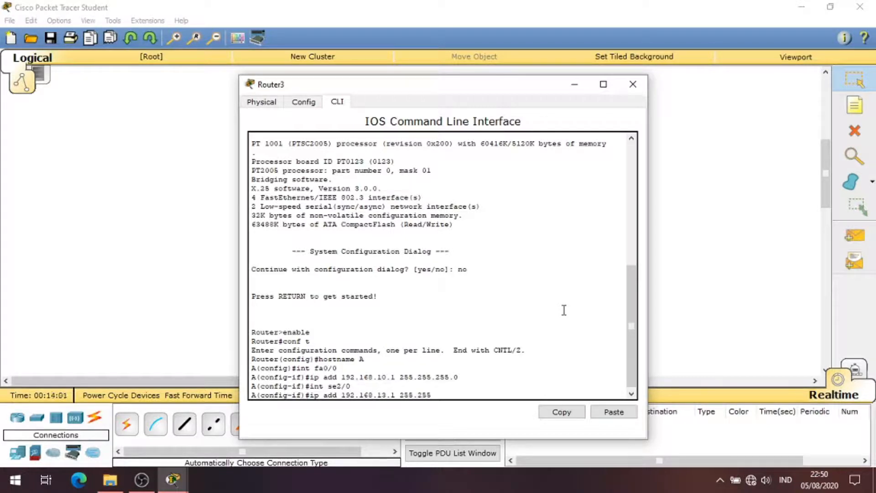
{"action": "type", "text": ".255.0"}
{"action": "key", "text": "Return"}
Set Router3's se2/0 clock rate to 64000, enable the interface with no sh, and close the router window
{"action": "type", "text": "clock rate 6"}
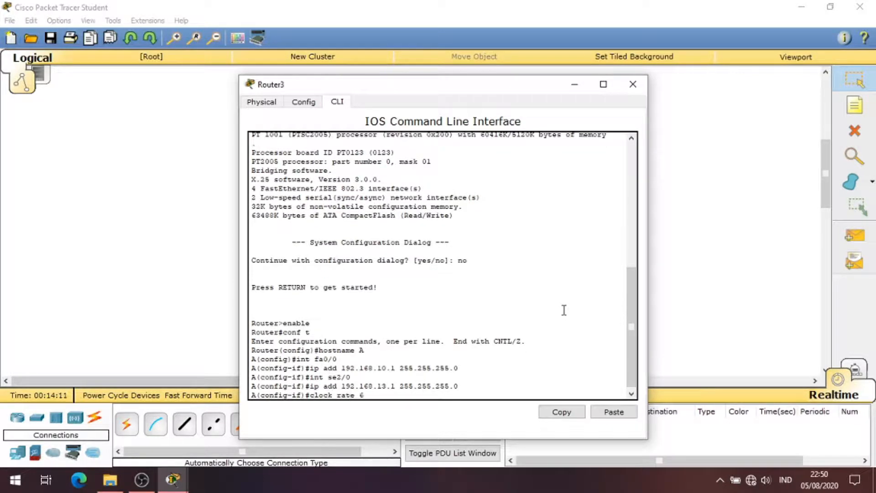
{"action": "type", "text": "4000"}
{"action": "key", "text": "Return"}
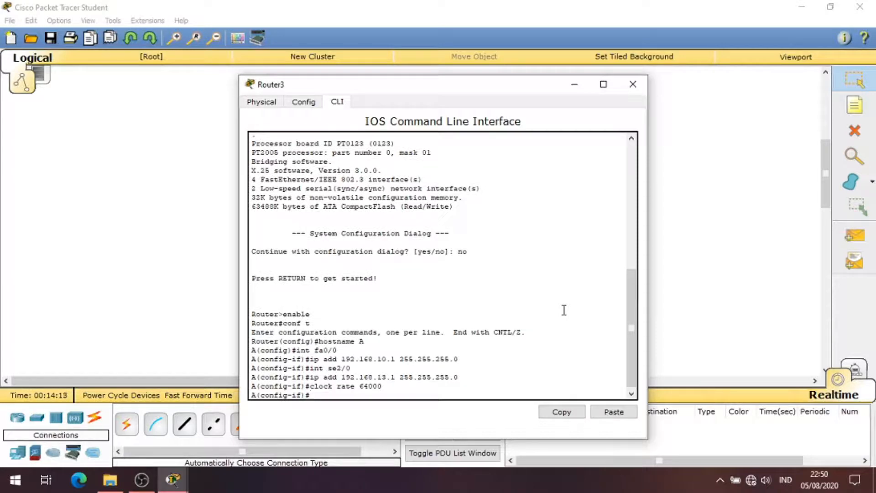
{"action": "type", "text": "no sh"}
{"action": "key", "text": "Return"}
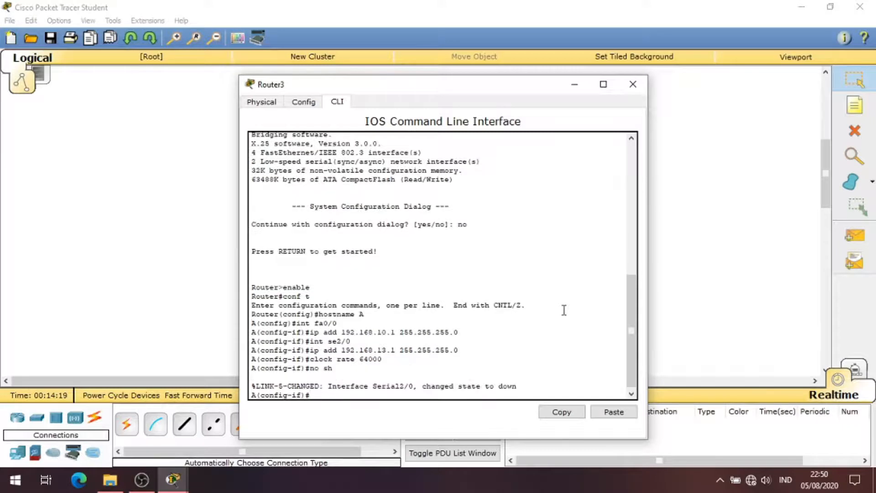
{"action": "left_click", "coordinate": [632, 84]}
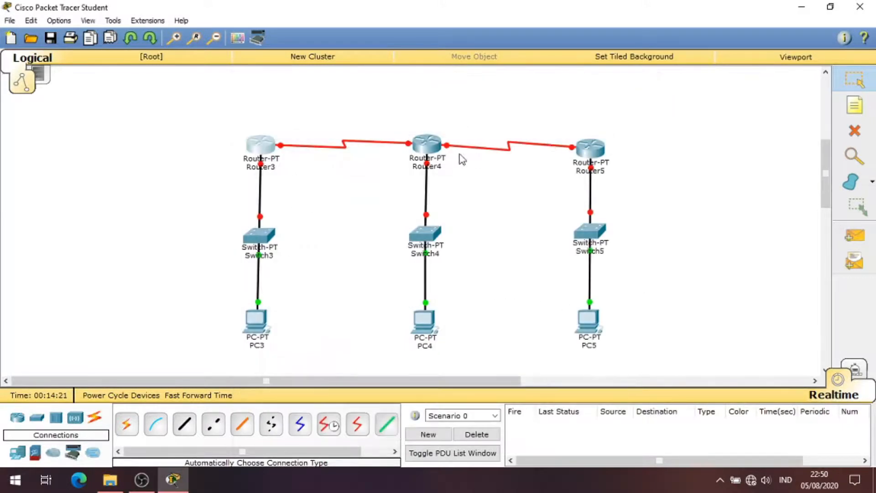
Open Router4's command line, decline the initial configuration dialog, enter global configuration mode, and set the hostname to B
{"action": "left_click", "coordinate": [428, 145]}
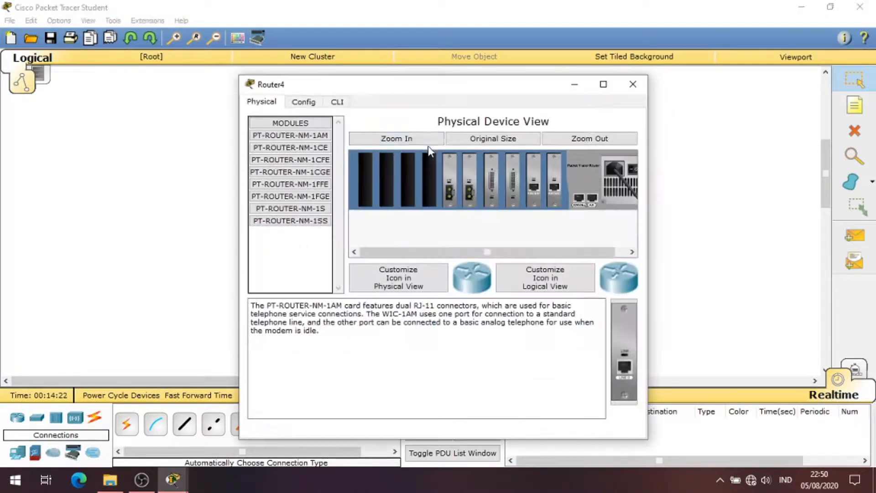
{"action": "left_click", "coordinate": [336, 103]}
{"action": "type", "text": "no"}
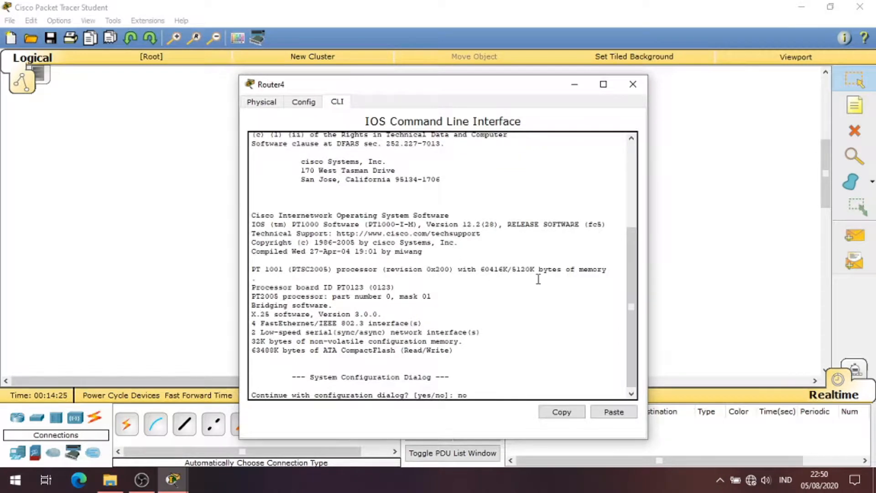
{"action": "key", "text": "Return"}
{"action": "key", "text": "Return"}
{"action": "type", "text": "enable"}
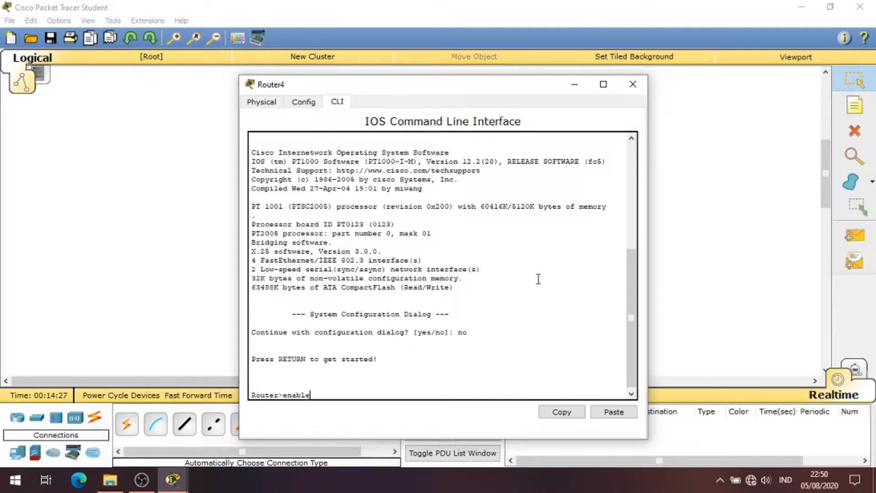
{"action": "key", "text": "Return"}
{"action": "type", "text": "conf t"}
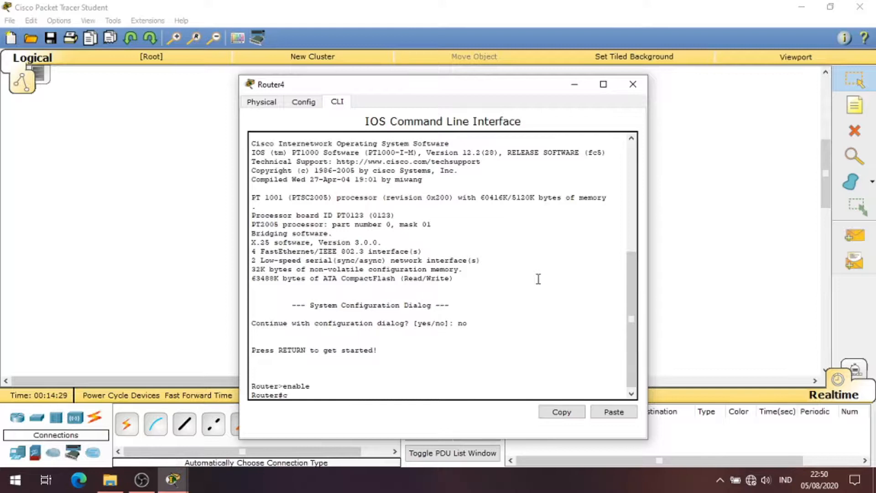
{"action": "key", "text": "Return"}
{"action": "type", "text": "hostname B"}
{"action": "key", "text": "Return"}
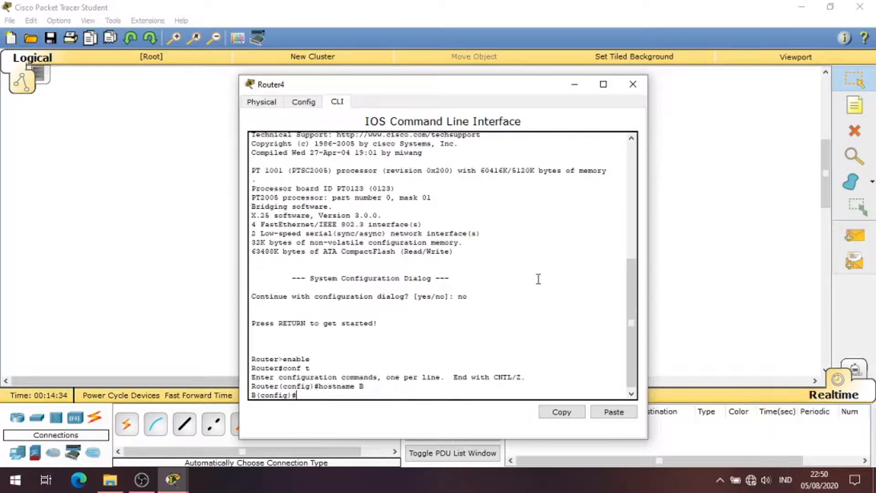
Assign 192.168.11.1 255.255.255.0 to interface fa0/0 on Router4
{"action": "type", "text": "int fa0/0"}
{"action": "key", "text": "Return"}
{"action": "type", "text": "ip add 192.168.11.1 255.255.255.0 1"}
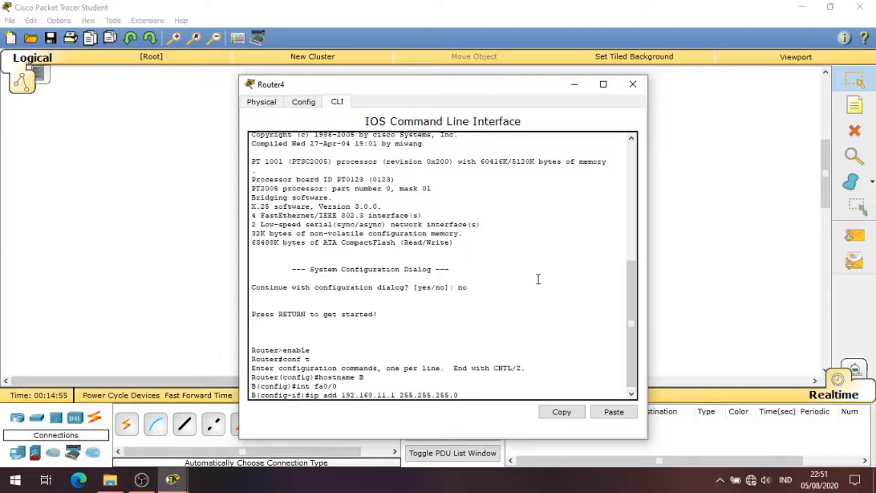
Assign 192.168.13.2 255.255.255.0 to interface se2/0 on Router4 and try to set its clock rate to 64000
{"action": "type", "text": "ip "}
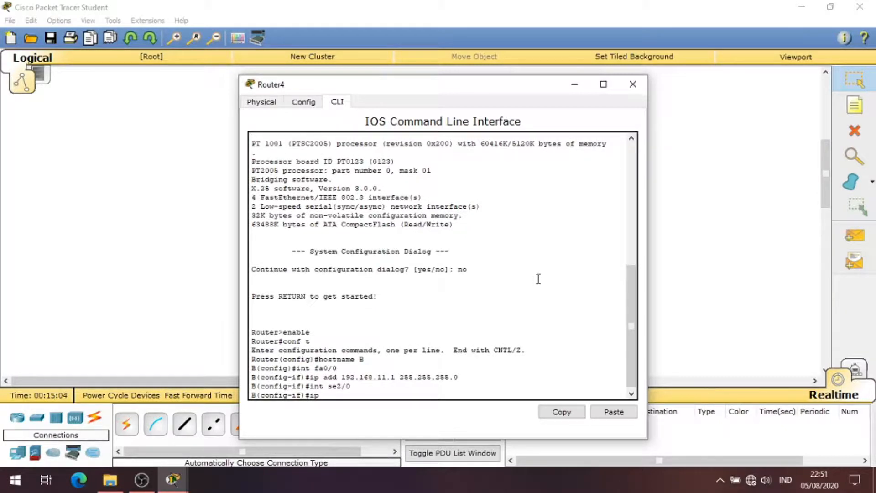
{"action": "type", "text": "add 192.168.13.2 25"}
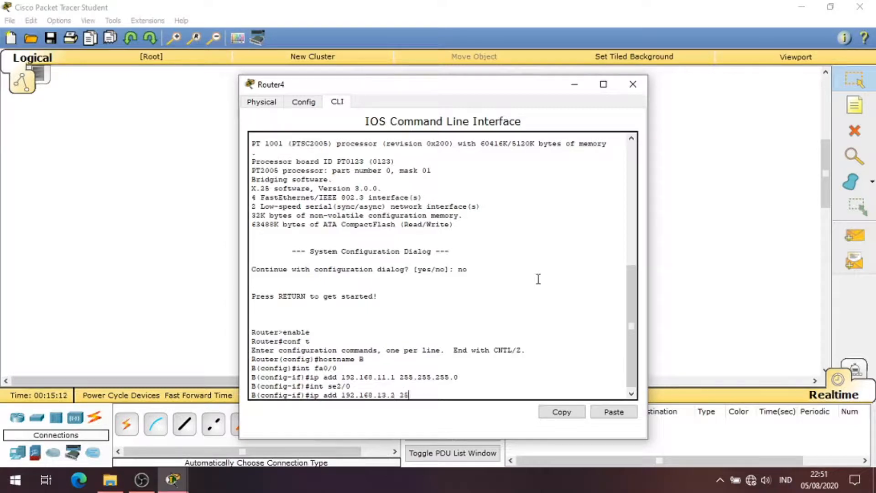
{"action": "type", "text": "5.255.255.0"}
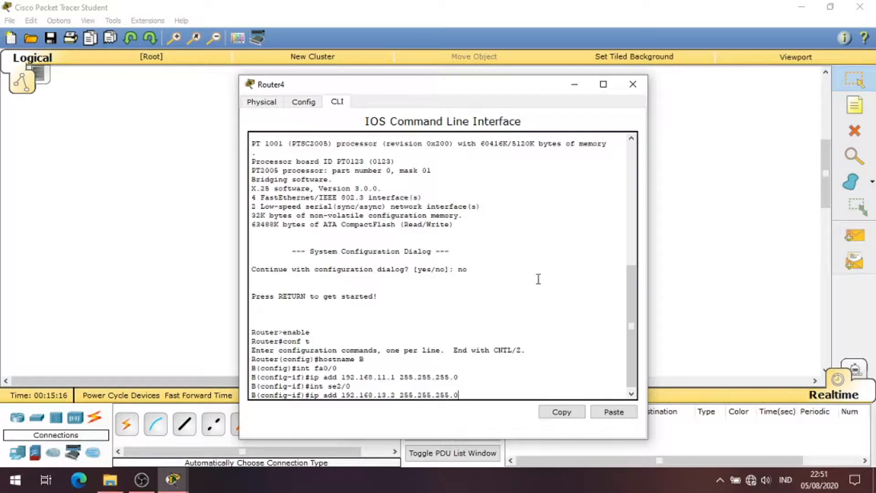
{"action": "key", "text": "Return"}
{"action": "type", "text": "clock rate 64000"}
{"action": "key", "text": "Return"}
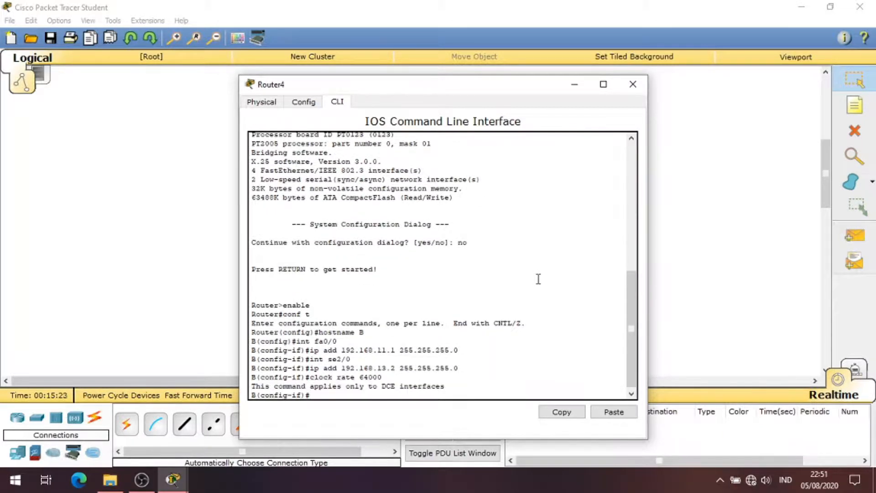
Assign 192.168.14.1 255.255.255.0 to interface se3/0 on Router4
{"action": "type", "text": "int se3/0"}
{"action": "key", "text": "Return"}
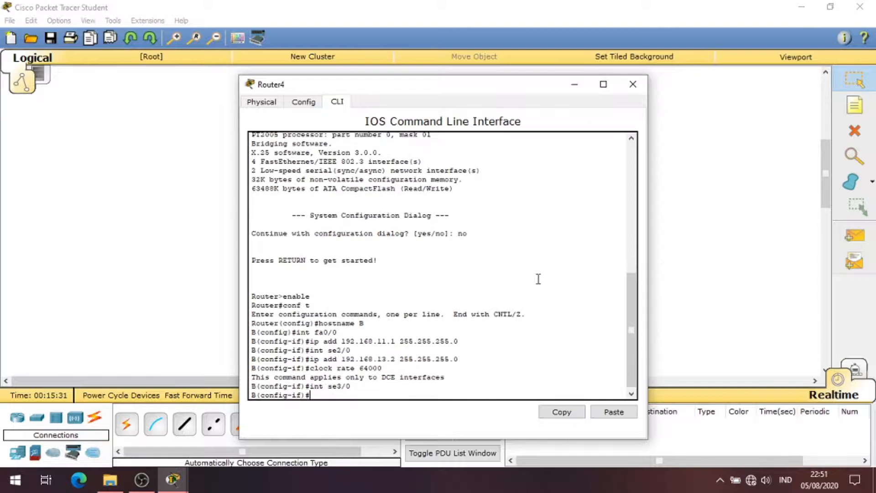
{"action": "type", "text": "ip add 192.168.14.1 255.255.255.0"}
{"action": "key", "text": "Return"}
Set Router4's se3/0 clock rate to 64000, enable the interface with no sh, and close the router window
{"action": "type", "text": "clo"}
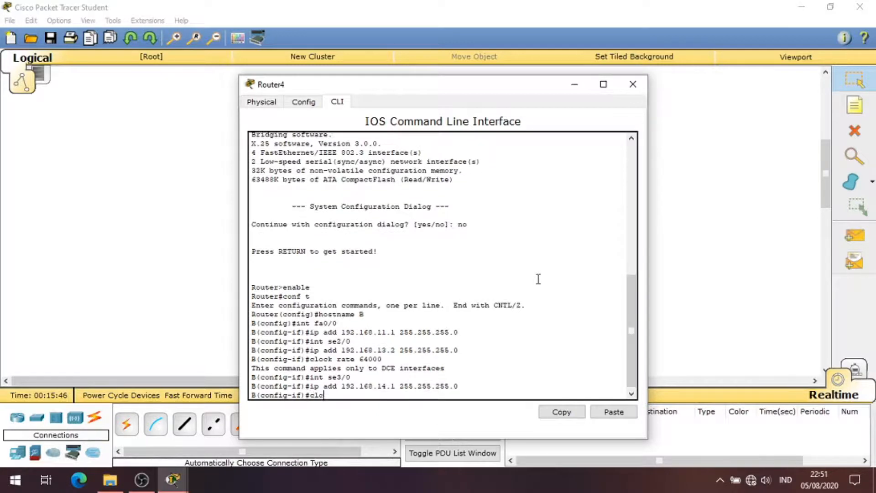
{"action": "type", "text": "ck rate 64000"}
{"action": "key", "text": "Return"}
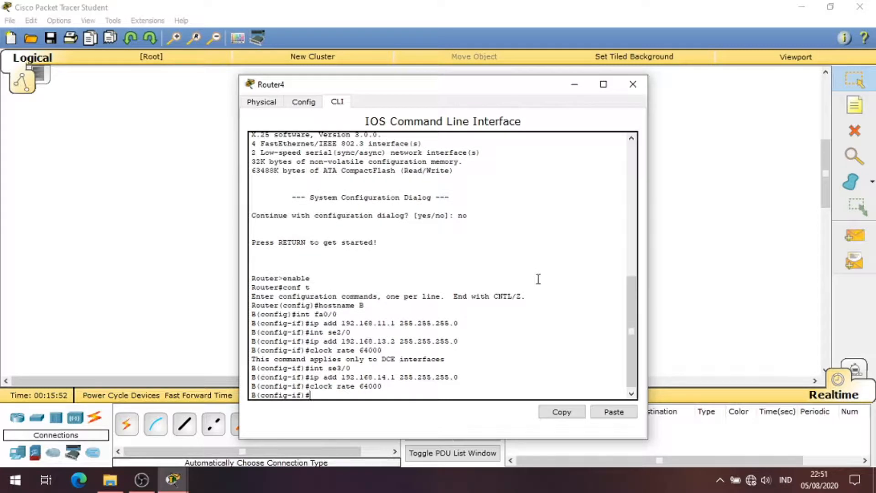
{"action": "type", "text": "no sh"}
{"action": "key", "text": "Return"}
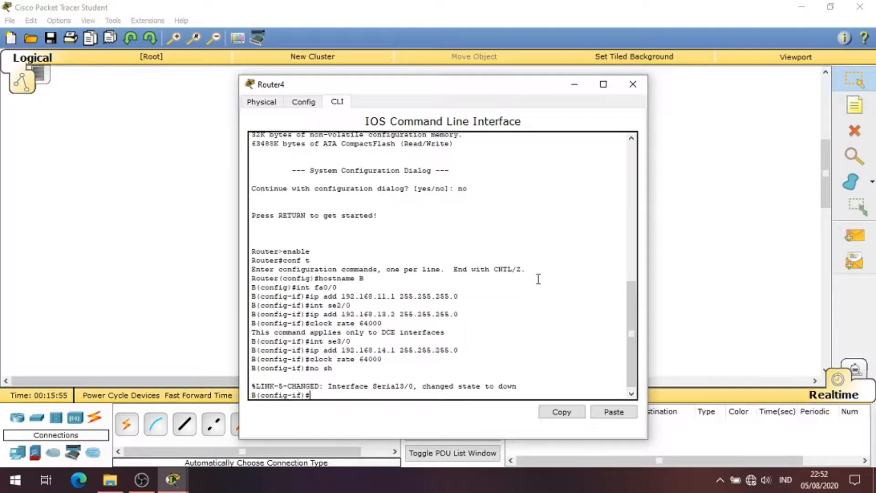
{"action": "left_click", "coordinate": [632, 84]}
Open Router5's command line, decline the initial configuration dialog, enter global configuration mode, and set the hostname to C
{"action": "left_click", "coordinate": [595, 154]}
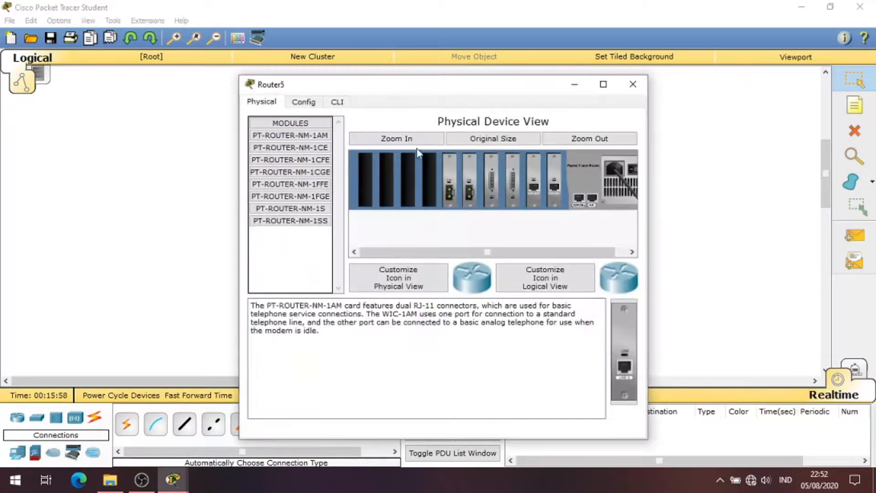
{"action": "left_click", "coordinate": [337, 102]}
{"action": "type", "text": "no"}
{"action": "key", "text": "Return"}
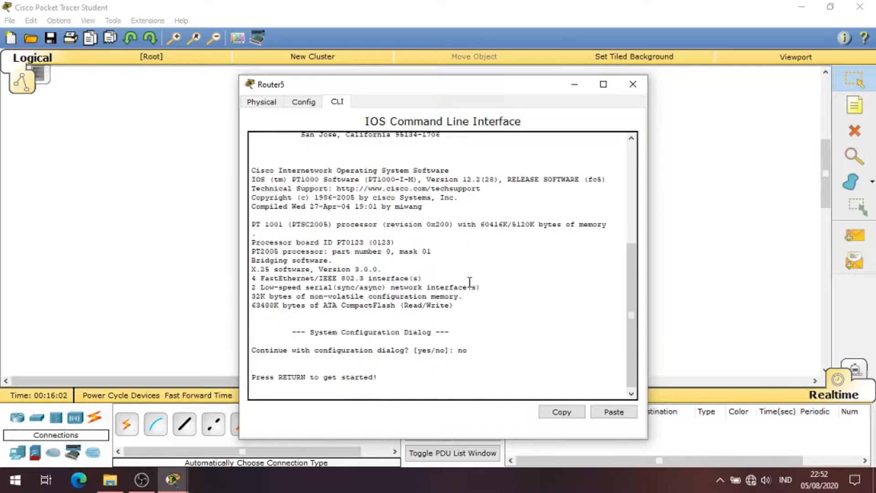
{"action": "key", "text": "Return"}
{"action": "type", "text": "enable"}
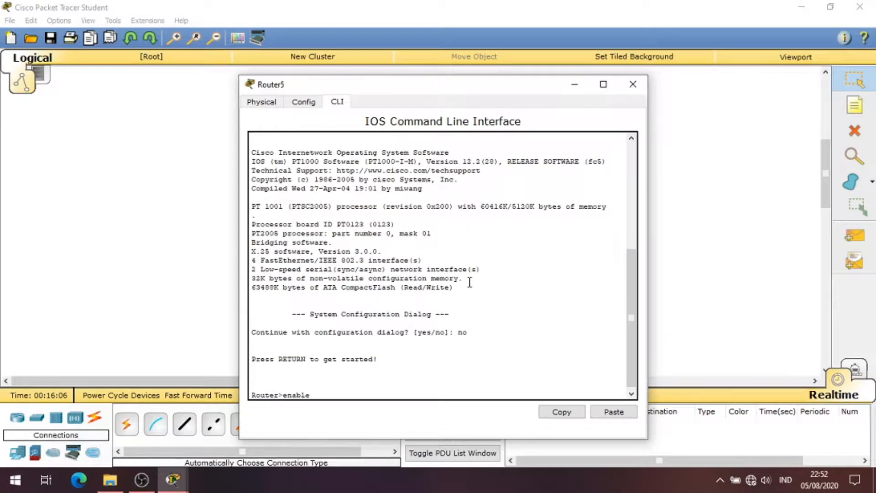
{"action": "key", "text": "Return"}
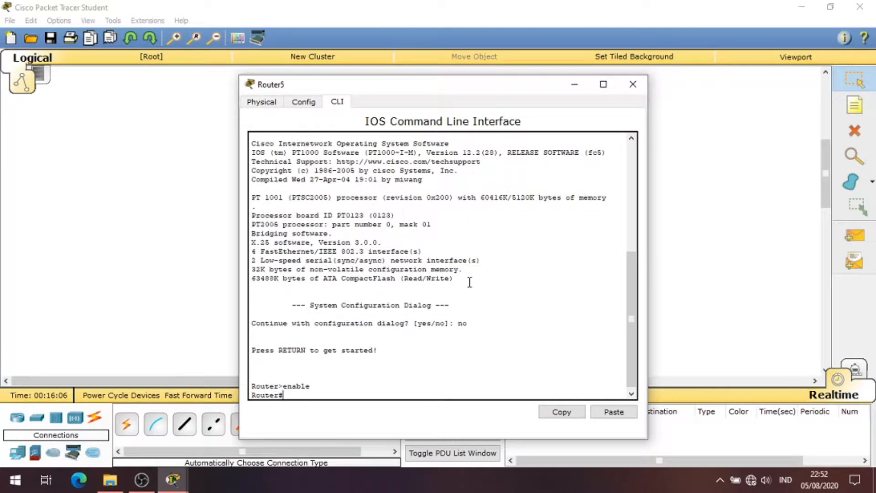
{"action": "type", "text": "cont"}
{"action": "type", "text": " t"}
{"action": "key", "text": "Return"}
{"action": "type", "text": "hostname C"}
{"action": "key", "text": "Return"}
Assign 192.168.12.1 255.255.255.0 to interface fa0/0 on Router5
{"action": "type", "text": "ig)#i"}
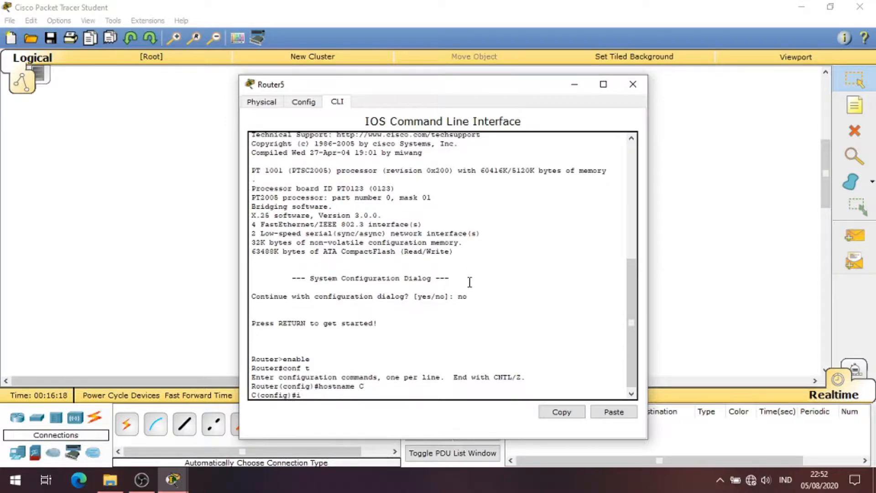
{"action": "type", "text": "nt fa0/0"}
{"action": "key", "text": "Return"}
{"action": "type", "text": "ip add"}
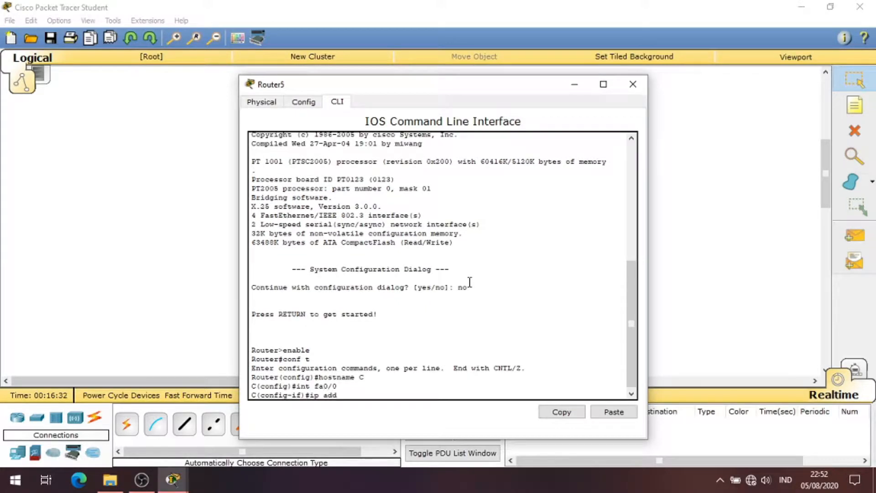
{"action": "type", "text": " 192.168.12.1 255.255.255"}
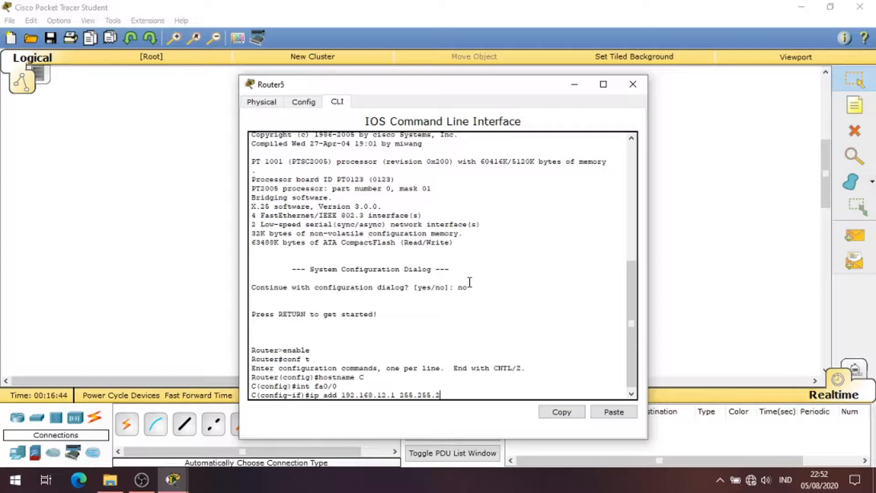
{"action": "type", "text": ".0"}
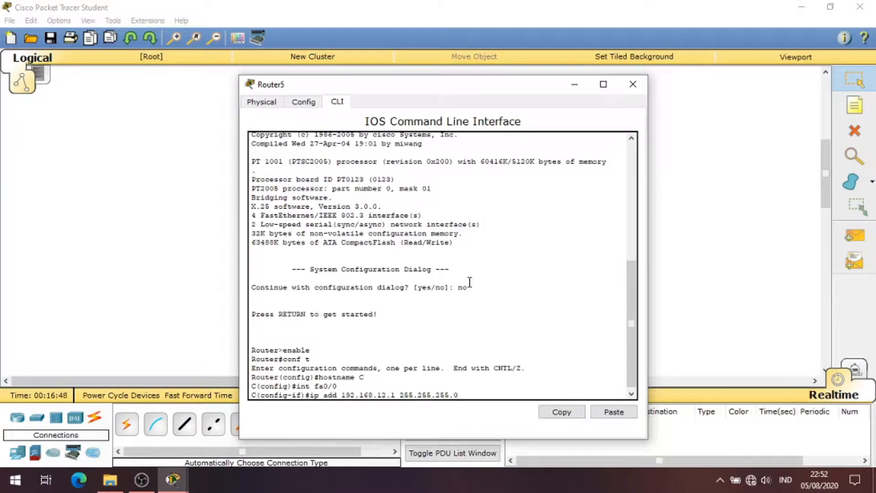
{"action": "key", "text": "Return"}
Assign 192.168.14.2 255.255.255.0 to interface se2/0 on Router5 and try to set its clock rate to 64000
{"action": "type", "text": "int se2/0"}
{"action": "key", "text": "Return"}
{"action": "type", "text": "ip a"}
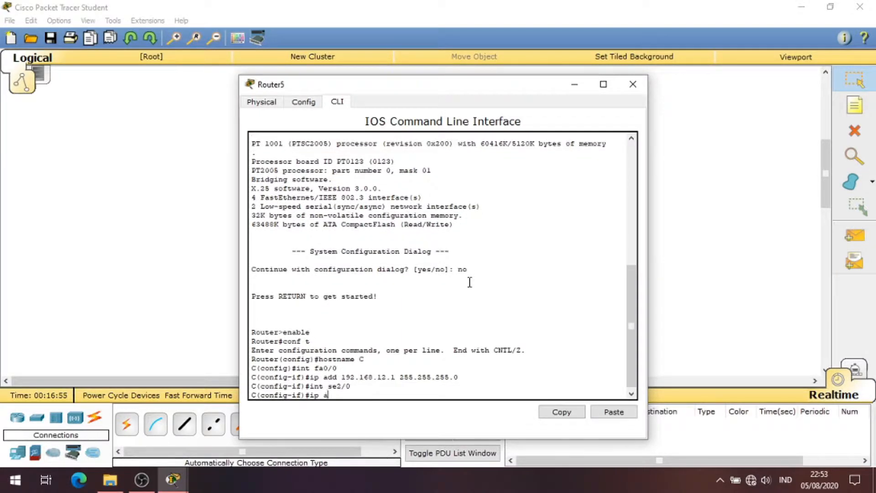
{"action": "type", "text": "dd 192.168.14.2 255.255.255.0"}
{"action": "key", "text": "Return"}
{"action": "type", "text": "clock rate 64000"}
{"action": "key", "text": "Return"}
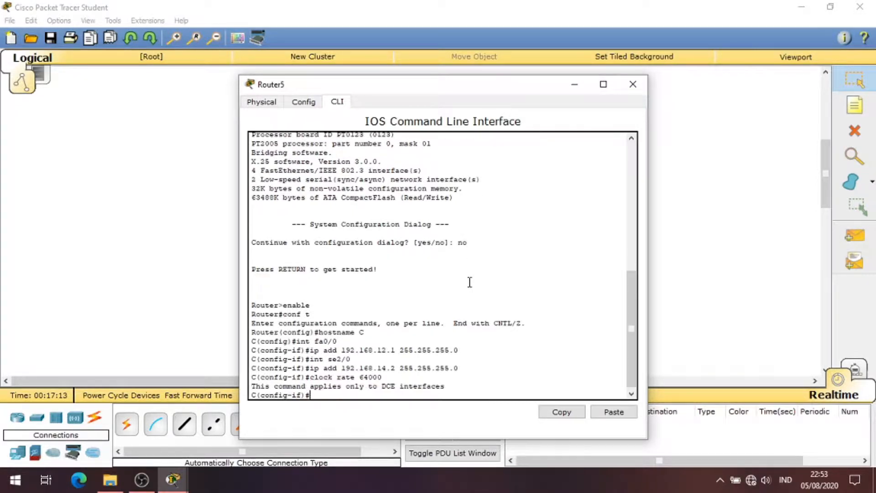
Enable Router5's se2/0 interface with no sh and close the router window
{"action": "type", "text": "no sh"}
{"action": "key", "text": "Return"}
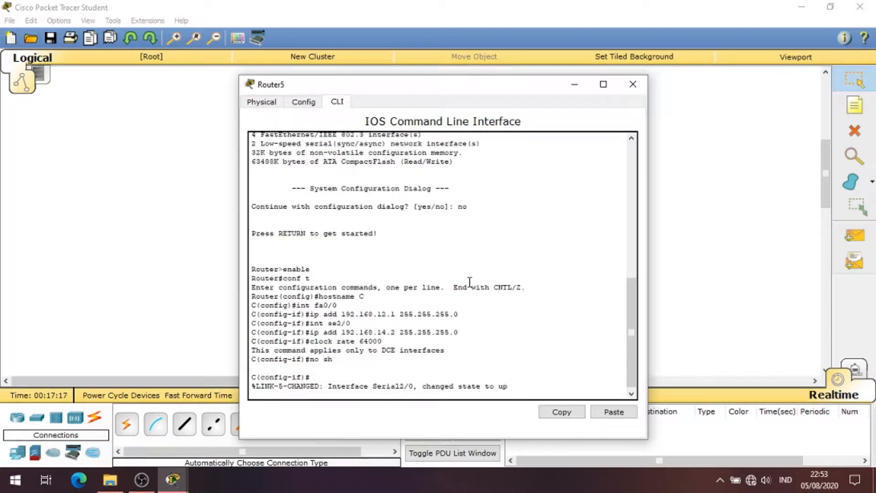
{"action": "left_click", "coordinate": [631, 84]}
On Router3, leave interface configuration and create the DHCP pool "route" for network 192.168.10.0 255.255.255.0
{"action": "left_click", "coordinate": [269, 145]}
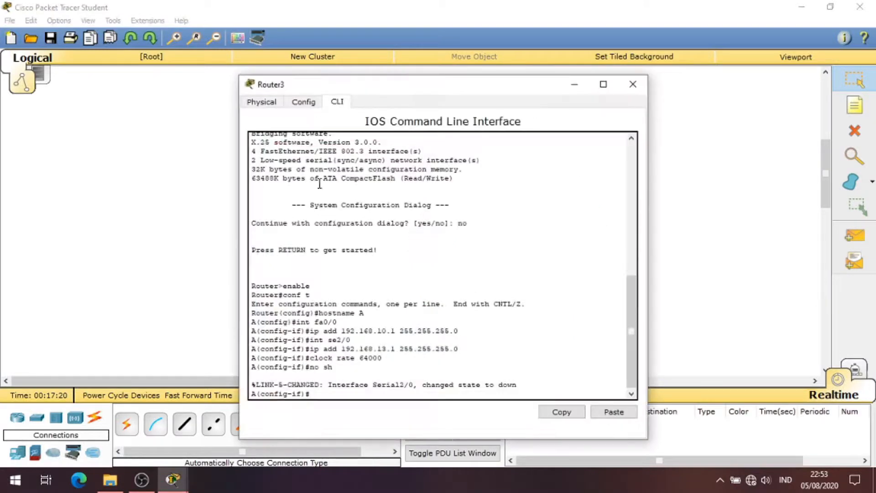
{"action": "type", "text": "exit"}
{"action": "key", "text": "Return"}
{"action": "type", "text": "ip dhcp"}
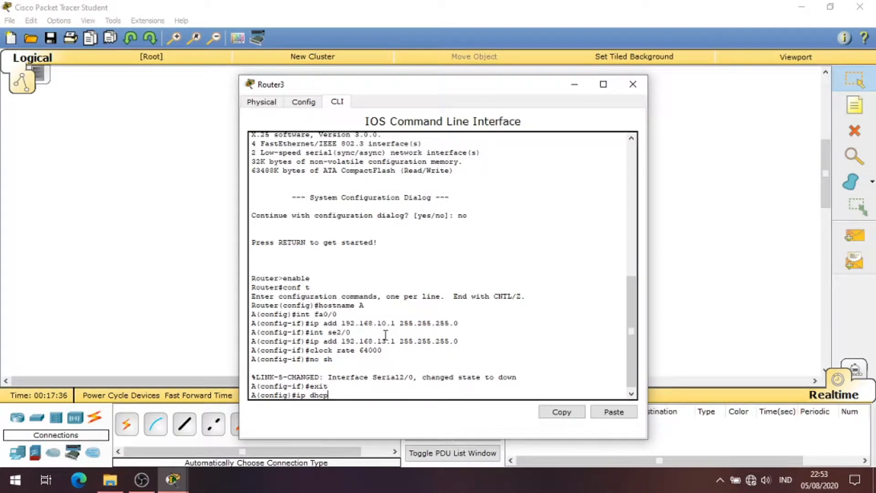
{"action": "type", "text": " pool route"}
{"action": "key", "text": "Return"}
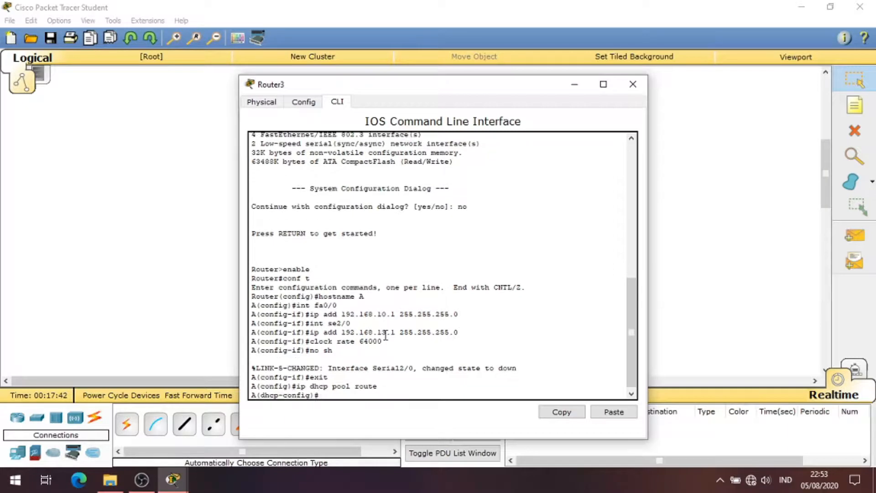
{"action": "type", "text": "network 192.168.10.0 "}
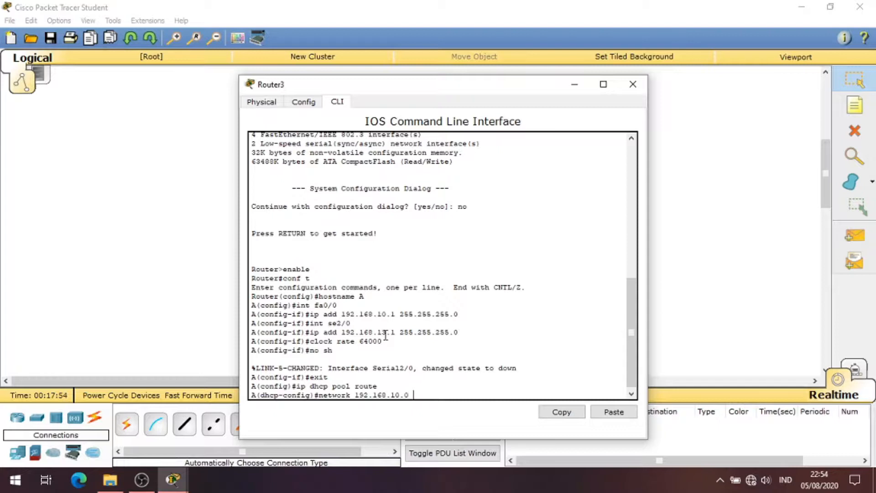
{"action": "type", "text": "255.255.255.0"}
{"action": "key", "text": "Return"}
Set the Router3 DHCP pool's default-route to 192.168.10.1, exit the pool configuration, and close the router window
{"action": "type", "text": "fa"}
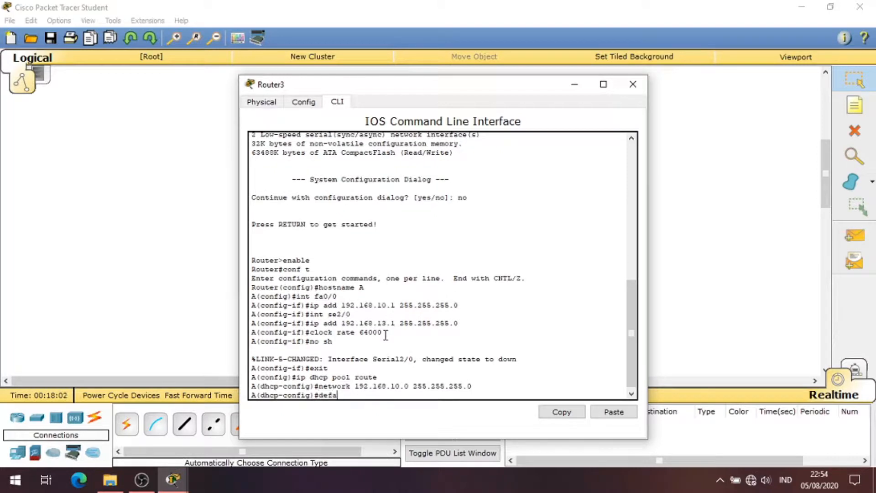
{"action": "type", "text": "ult-route 192.16"}
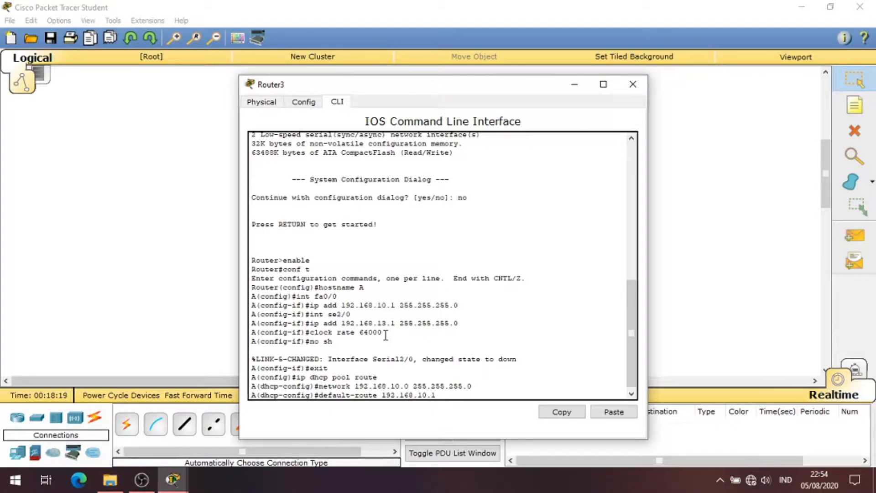
{"action": "type", "text": "8.10.1"}
{"action": "key", "text": "Return"}
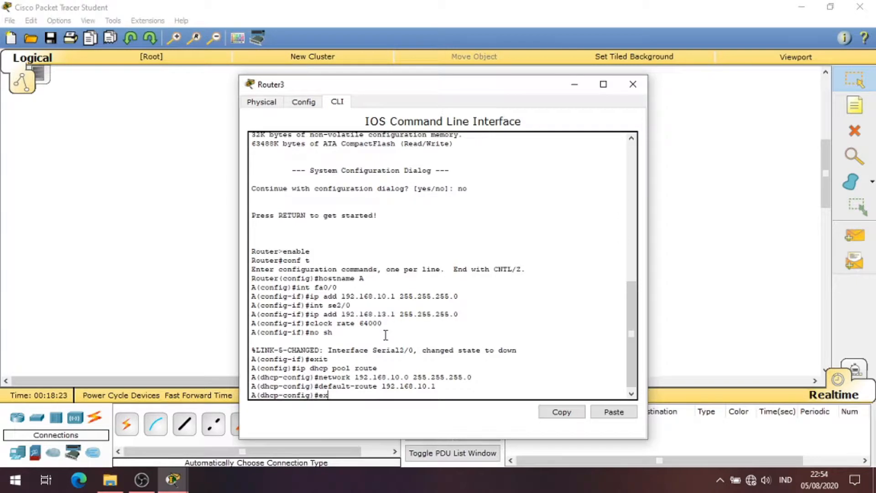
{"action": "type", "text": "exit"}
{"action": "key", "text": "Return"}
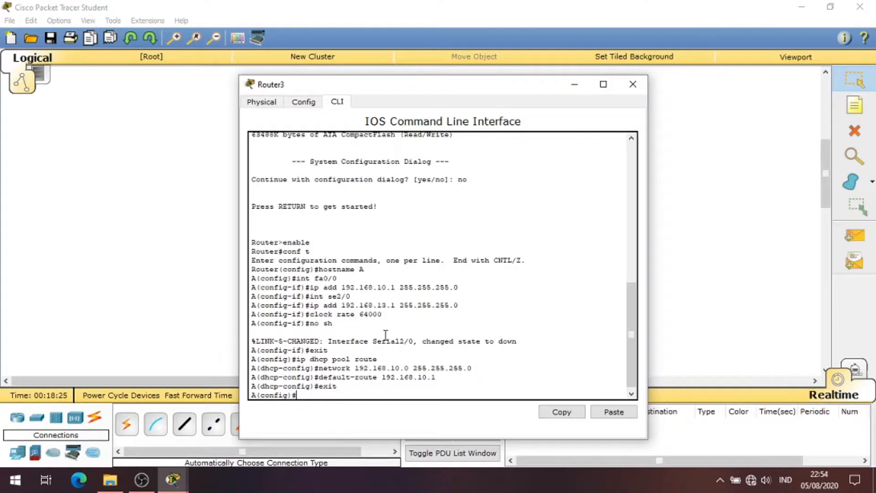
{"action": "left_click", "coordinate": [632, 84]}
On Router4, leave interface configuration and create the DHCP pool "router" for network 192.168.11.0 255.255.255.0
{"action": "left_click", "coordinate": [426, 149]}
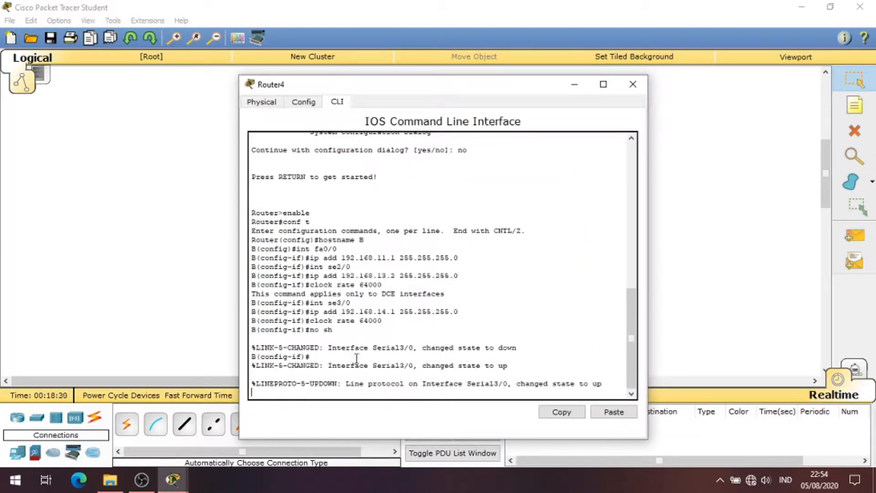
{"action": "key", "text": "Return"}
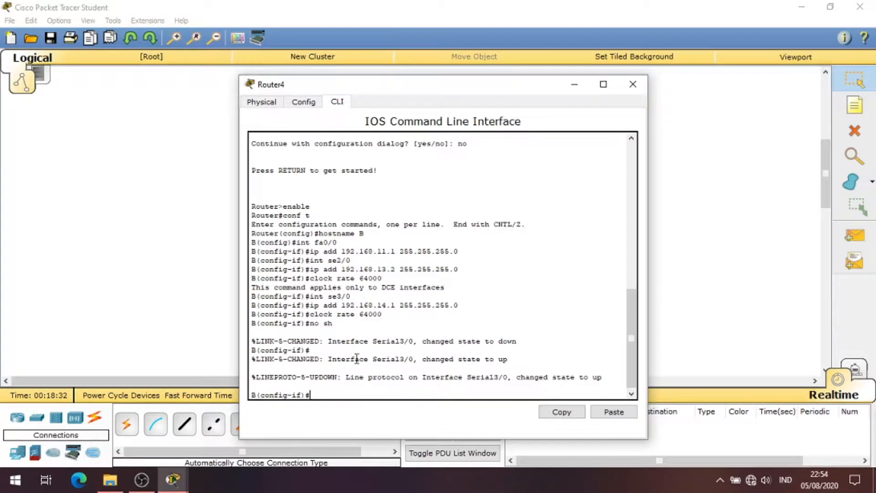
{"action": "type", "text": "exit"}
{"action": "key", "text": "Return"}
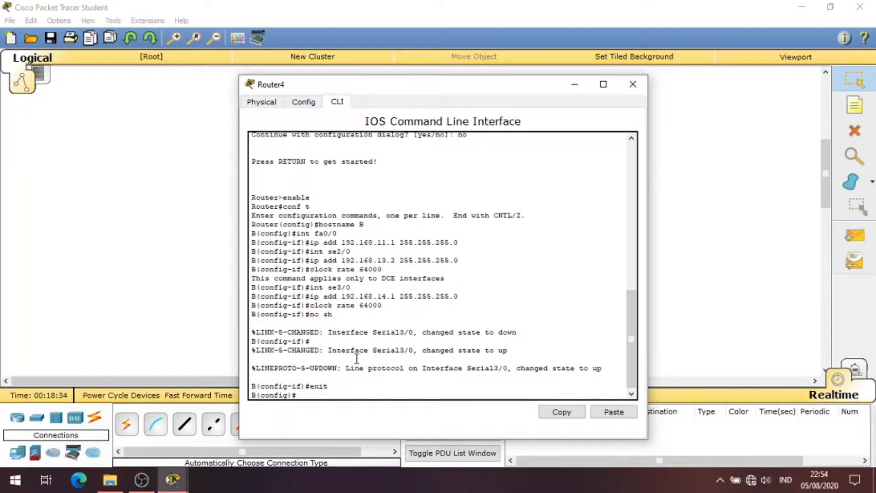
{"action": "type", "text": "ip dhcp pool route"}
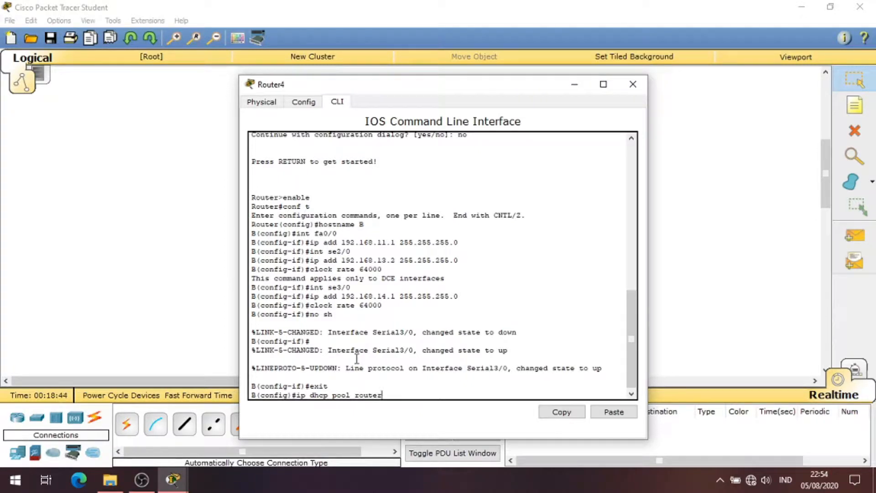
{"action": "type", "text": "r"}
{"action": "key", "text": "Return"}
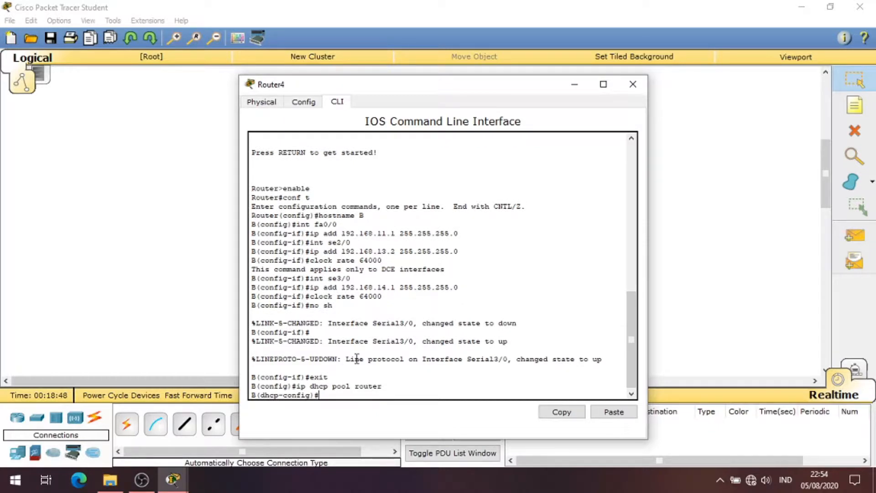
{"action": "type", "text": "network 192.168.1"}
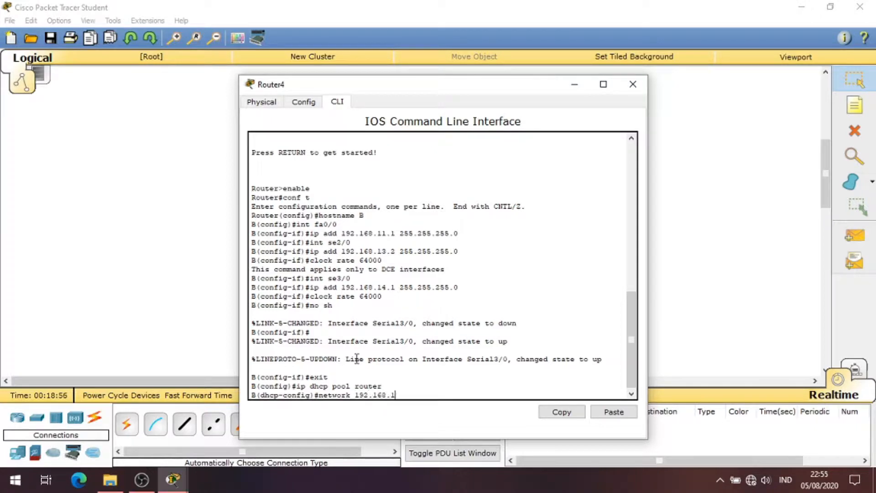
{"action": "type", "text": "1.0 255.255.255.0"}
{"action": "key", "text": "Return"}
Set the Router4 DHCP pool's default-route to 192.168.11.1, exit the pool configuration, and close the router window
{"action": "type", "text": "defaul"}
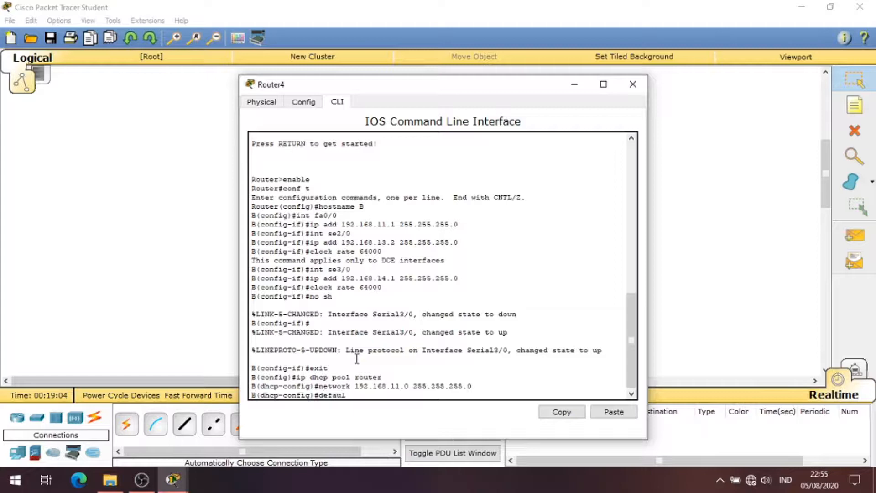
{"action": "type", "text": "t-route 192.168.11.1"}
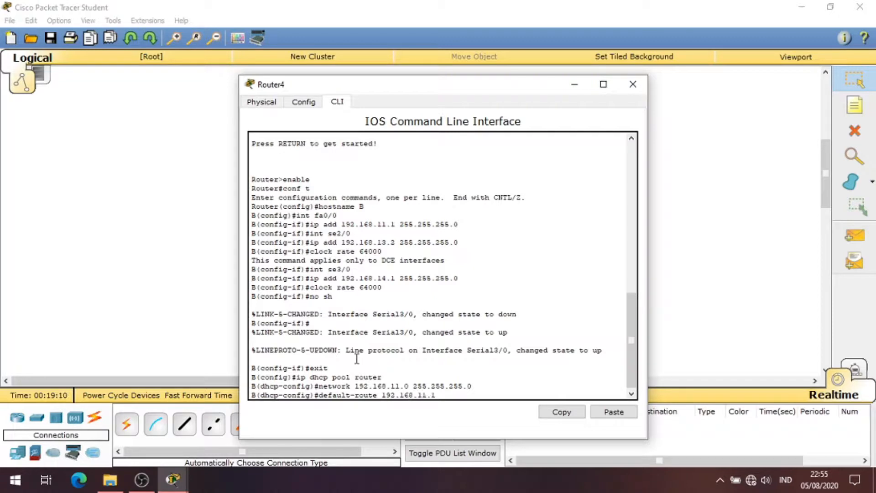
{"action": "key", "text": "Return"}
{"action": "type", "text": "exit"}
{"action": "key", "text": "Return"}
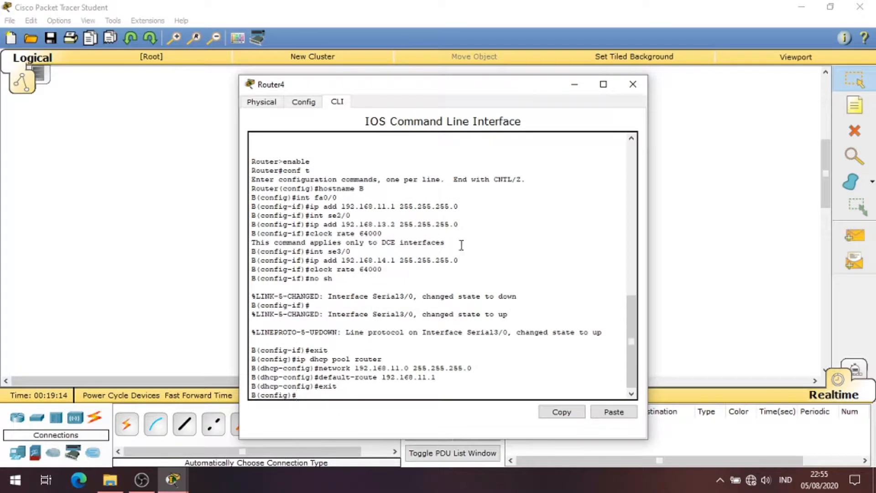
{"action": "left_click", "coordinate": [630, 86]}
On Router5, leave interface configuration and create the DHCP pool "router" for network 192.168.12.0 255.255.255.0
{"action": "left_click", "coordinate": [588, 149]}
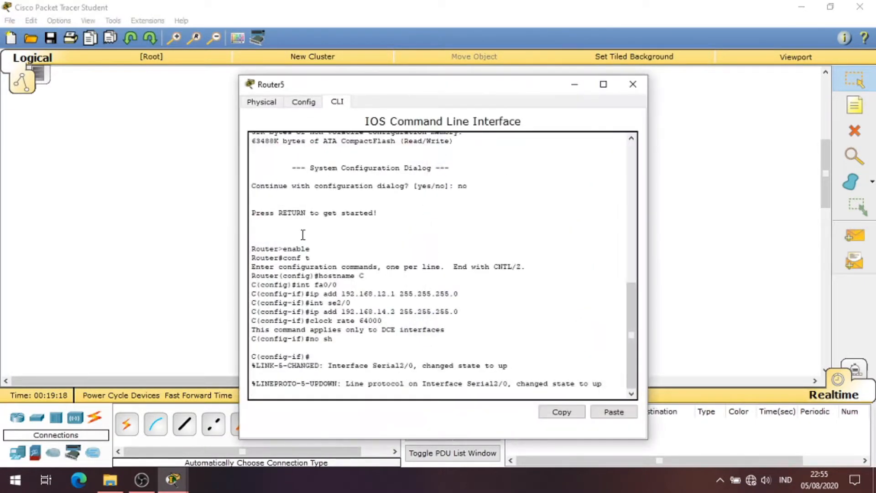
{"action": "key", "text": "Return"}
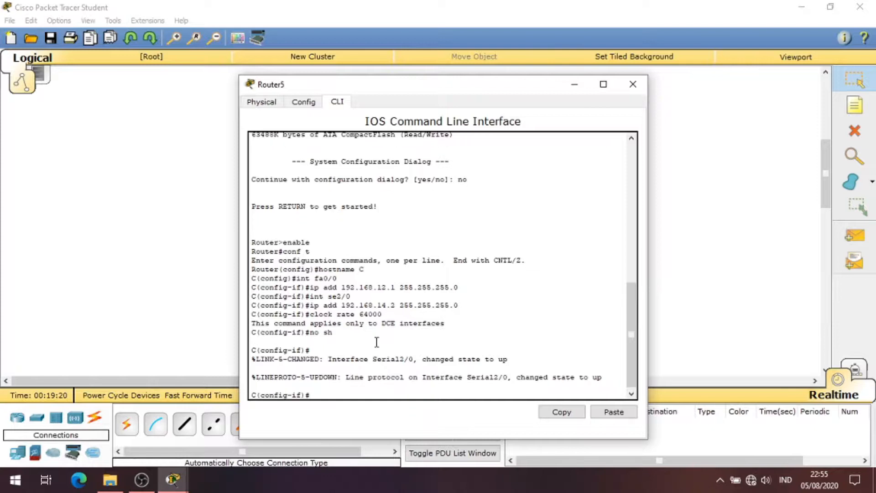
{"action": "type", "text": "exit"}
{"action": "key", "text": "Return"}
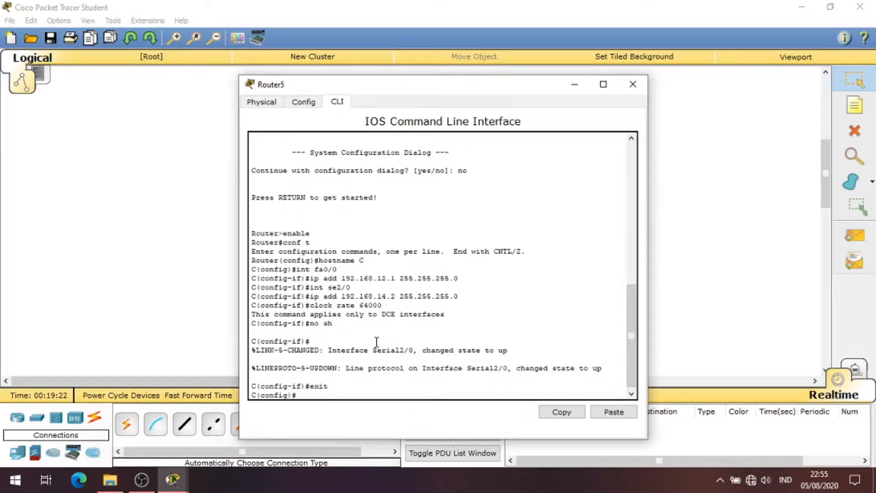
{"action": "type", "text": "ip dhcp pool router"}
{"action": "key", "text": "Return"}
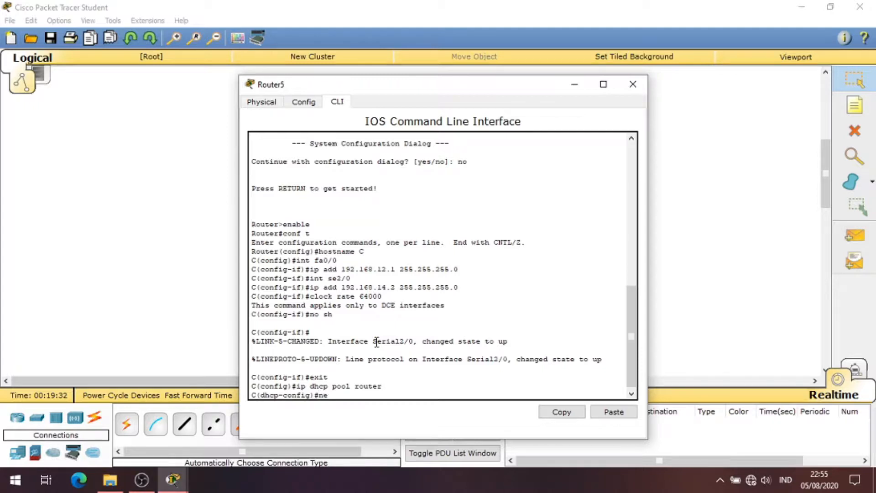
{"action": "type", "text": "network 192.168.12.0 255.255.255"}
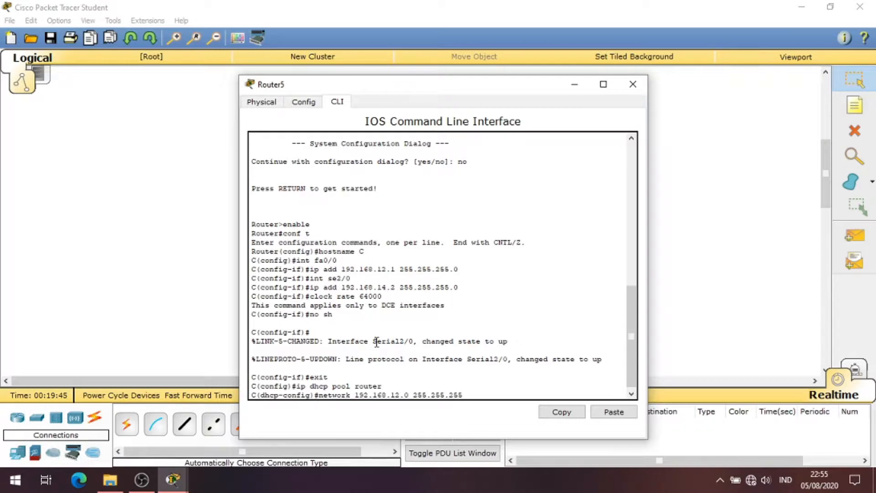
{"action": "type", "text": ".0"}
{"action": "key", "text": "Return"}
Set the Router5 DHCP pool's default-route to 192.168.12.1, exit the pool configuration, and close the router window
{"action": "type", "text": "defa"}
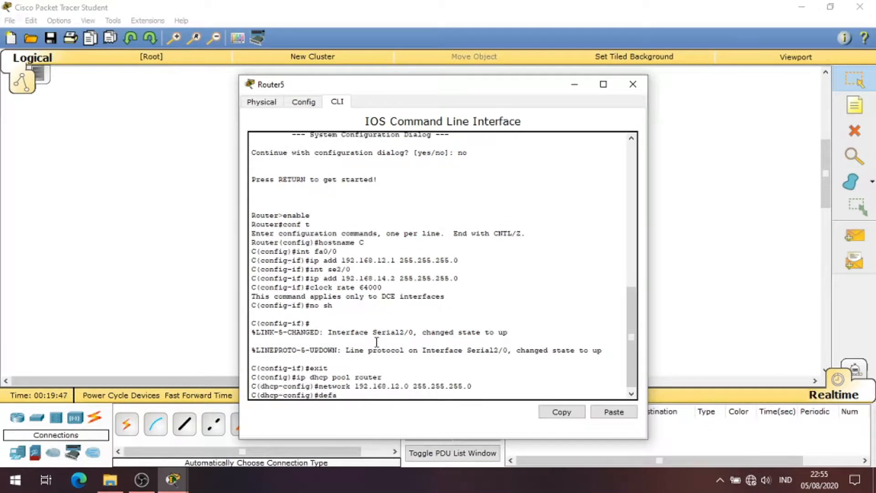
{"action": "type", "text": "ult-route 192.168.12.1"}
{"action": "key", "text": "Return"}
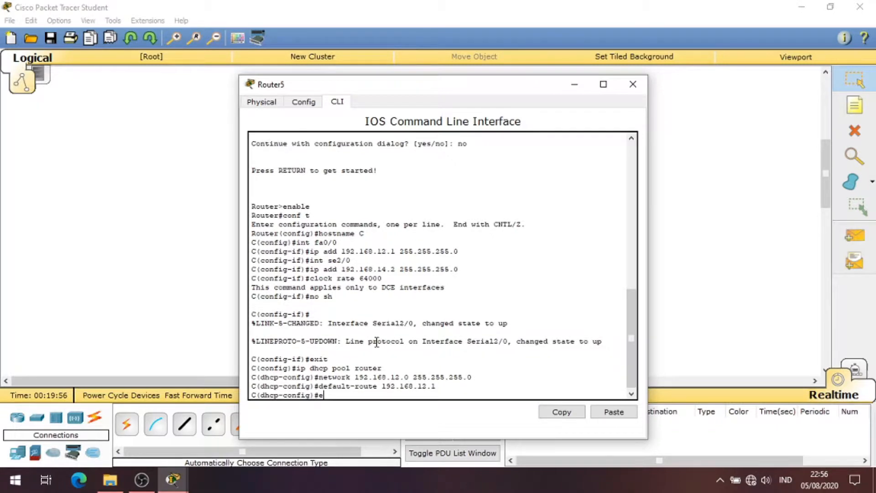
{"action": "type", "text": "exit"}
{"action": "key", "text": "Return"}
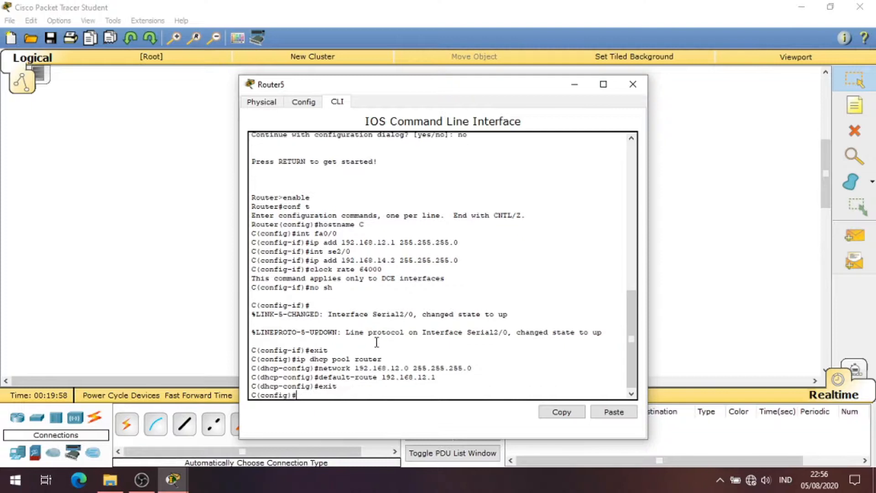
{"action": "left_click", "coordinate": [632, 85]}
{"action": "left_click_drag", "start_coordinate": [592, 156], "coordinate": [590, 149]}
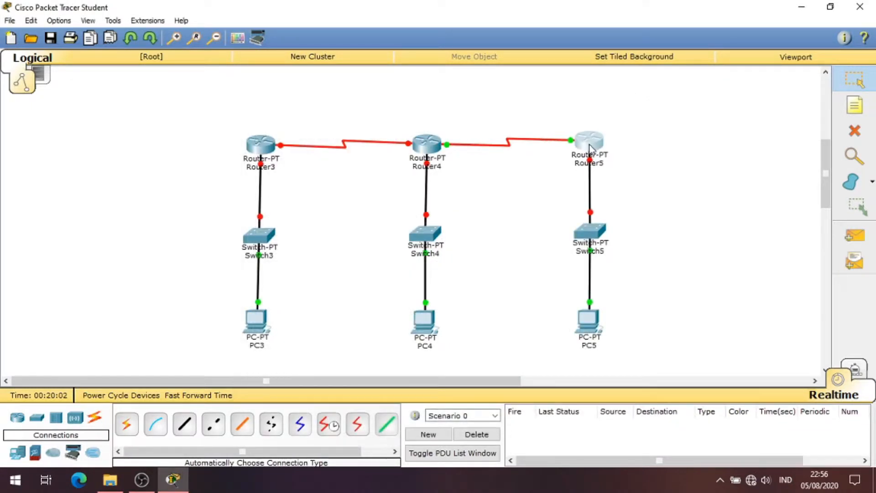
Turn on the FastEthernet0/0 and FastEthernet1/0 ports in Router3's interface configuration
{"action": "left_click", "coordinate": [265, 138]}
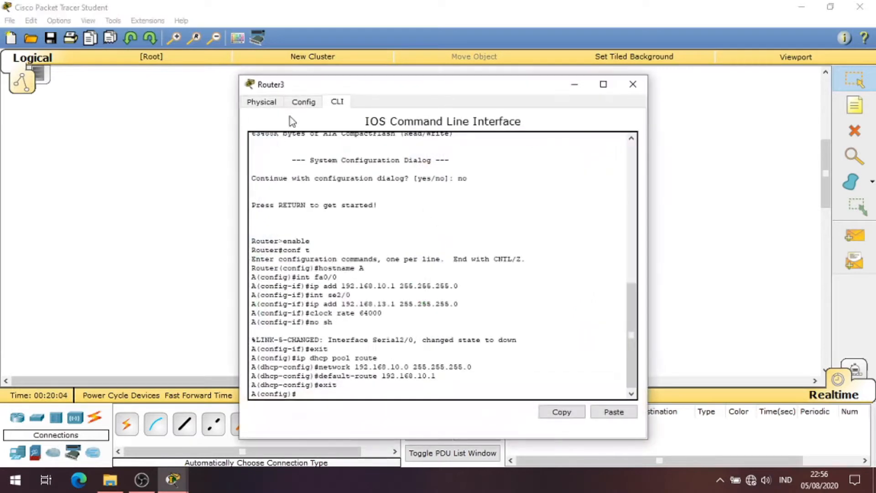
{"action": "left_click", "coordinate": [301, 102]}
{"action": "left_click", "coordinate": [310, 221]}
{"action": "left_click", "coordinate": [303, 208]}
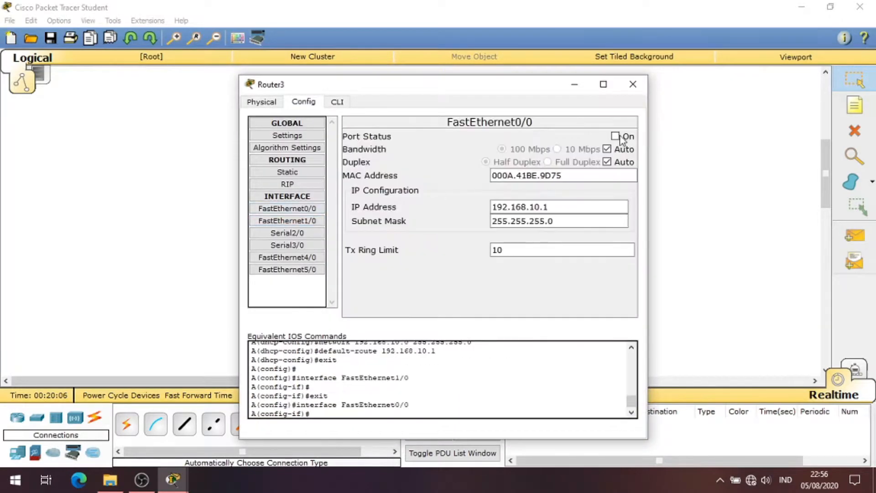
{"action": "left_click", "coordinate": [627, 136]}
{"action": "left_click", "coordinate": [322, 220]}
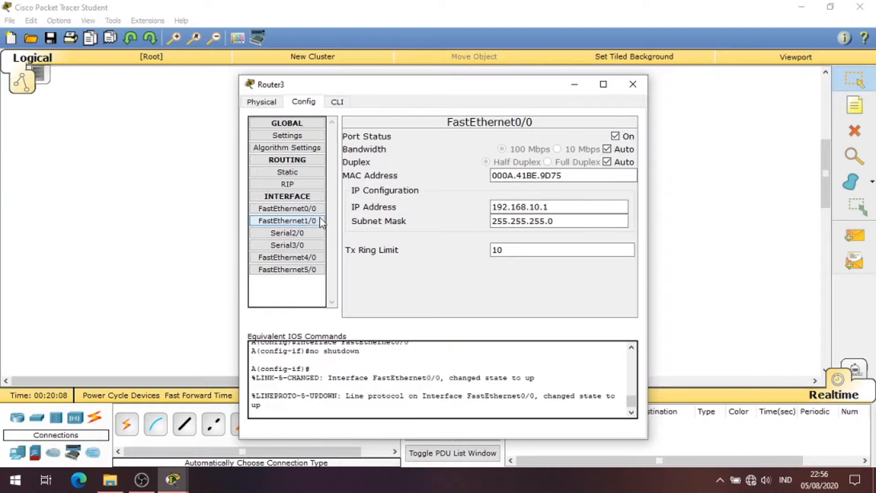
{"action": "left_click", "coordinate": [615, 136]}
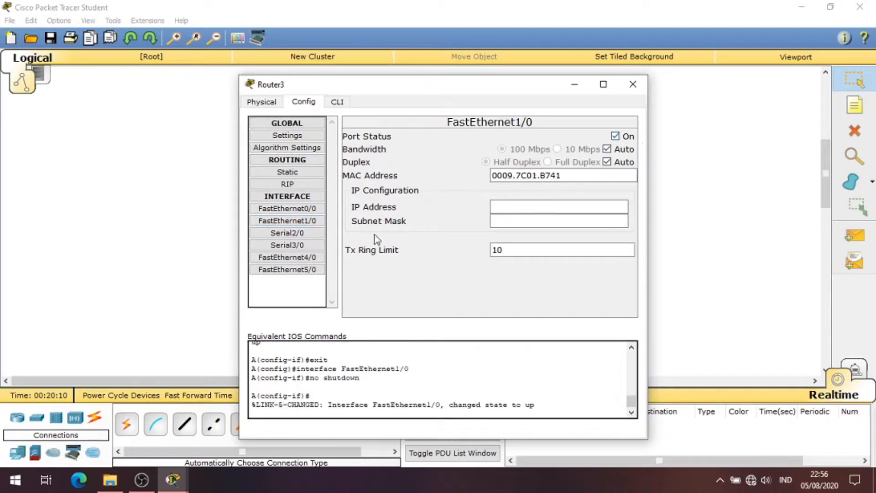
Check the Serial2/0 and Serial3/0 settings on Router3 and close the router window
{"action": "left_click", "coordinate": [312, 234]}
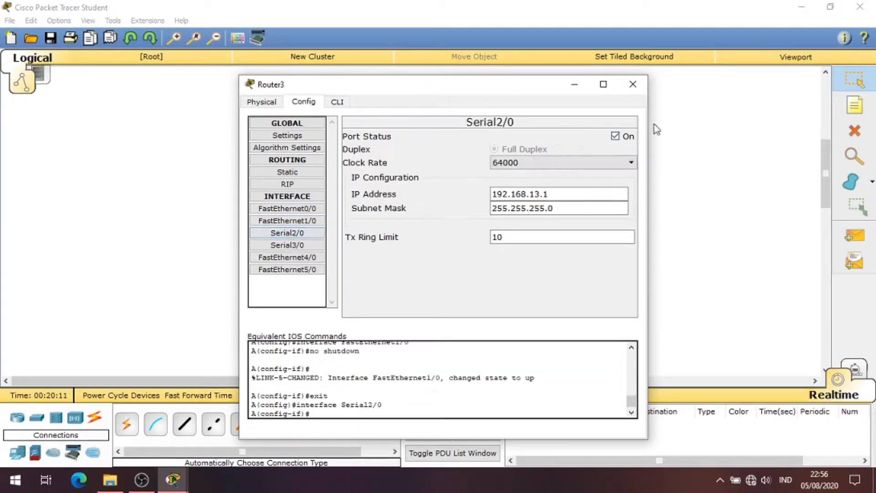
{"action": "left_click", "coordinate": [320, 245]}
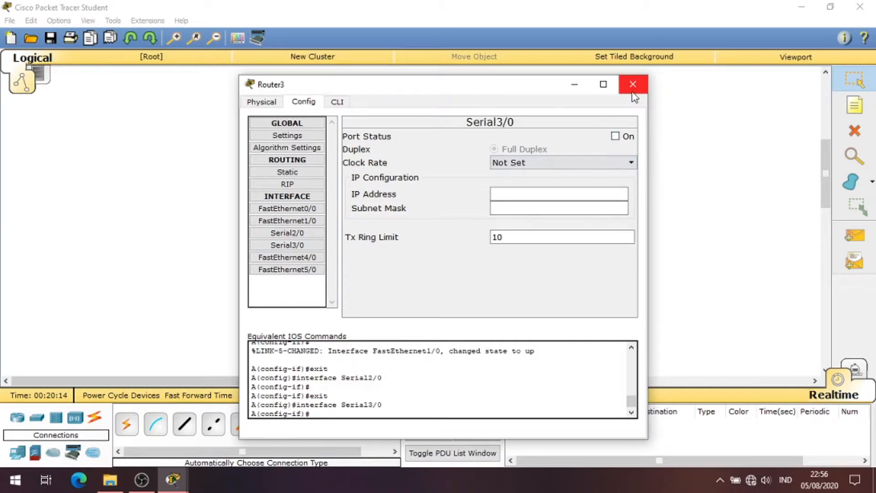
{"action": "left_click", "coordinate": [625, 137]}
{"action": "left_click", "coordinate": [633, 84]}
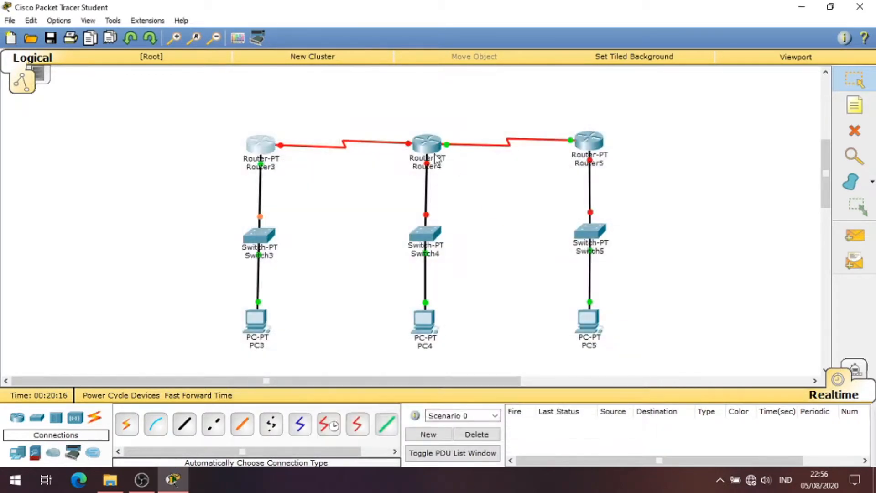
Turn on the FastEthernet0/0 and FastEthernet1/0 ports in Router4's interface configuration
{"action": "left_click", "coordinate": [433, 145]}
{"action": "left_click", "coordinate": [304, 101]}
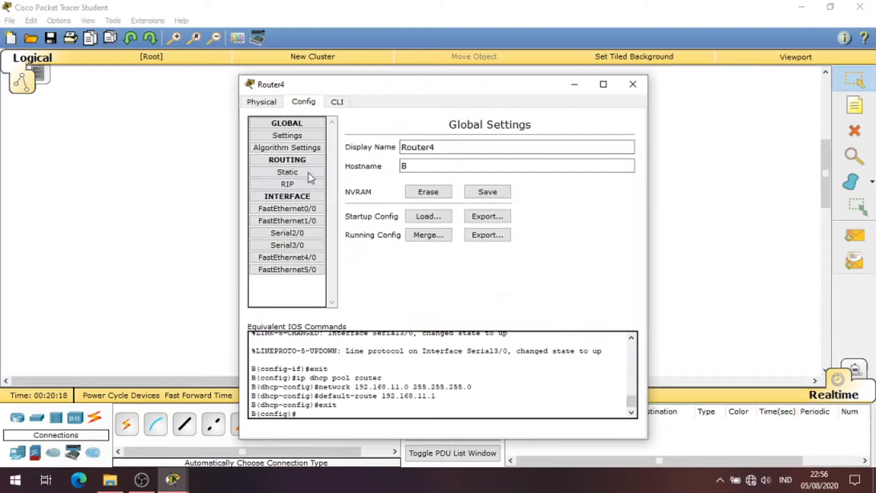
{"action": "left_click", "coordinate": [297, 208]}
{"action": "left_click", "coordinate": [615, 136]}
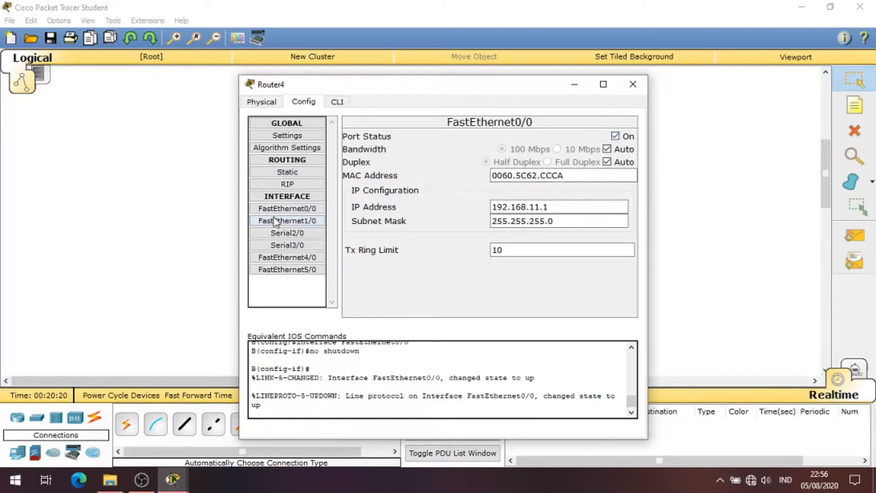
{"action": "left_click", "coordinate": [275, 220]}
{"action": "left_click", "coordinate": [615, 136]}
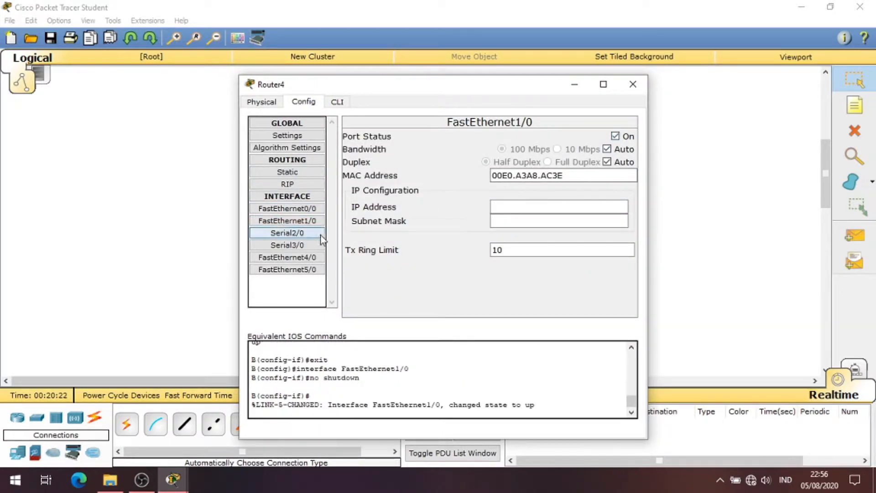
Turn on Router4's Serial2/0 port and try to set its clock rate to 64000
{"action": "left_click", "coordinate": [311, 232]}
{"action": "left_click", "coordinate": [615, 136]}
{"action": "left_click", "coordinate": [619, 162]}
{"action": "scroll", "coordinate": [576, 217], "scroll_direction": "down", "scroll_amount": 5}
{"action": "scroll", "coordinate": [573, 223], "scroll_direction": "up", "scroll_amount": 5}
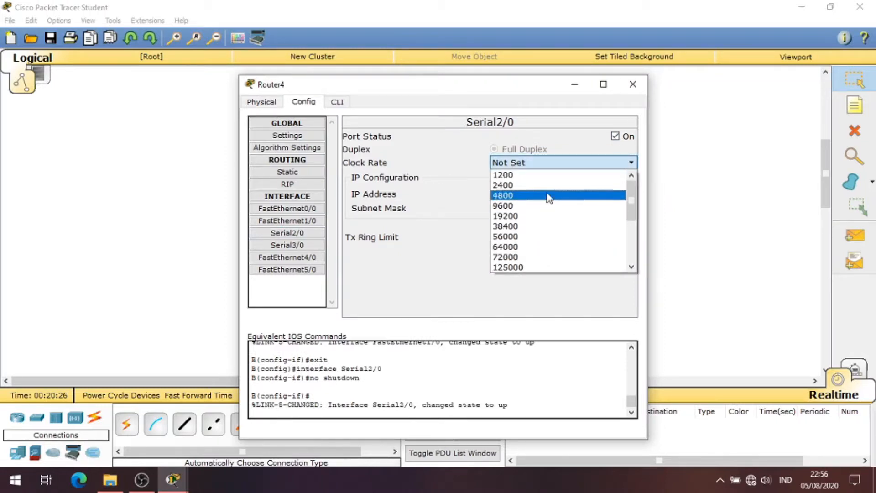
{"action": "left_click", "coordinate": [554, 247]}
Check Router4's FastEthernet1/0, Serial2/0 and Serial3/0 settings and close the router window
{"action": "left_click", "coordinate": [322, 223]}
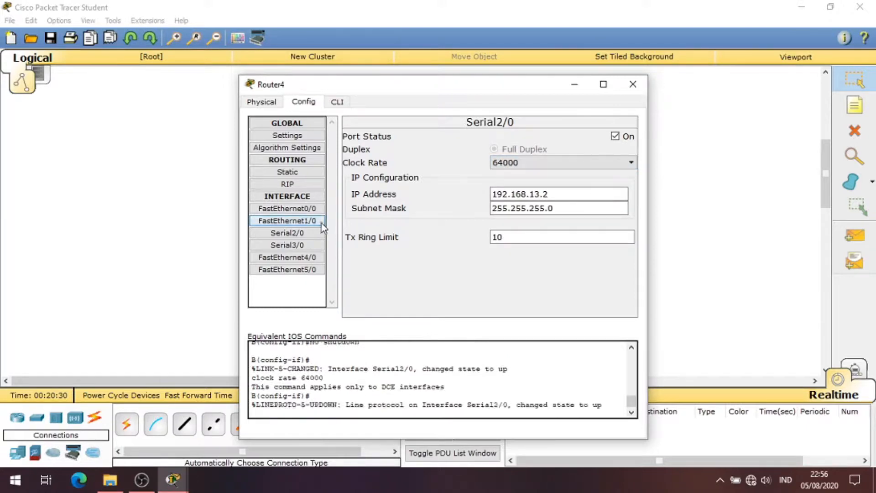
{"action": "left_click", "coordinate": [315, 233]}
{"action": "left_click", "coordinate": [310, 236]}
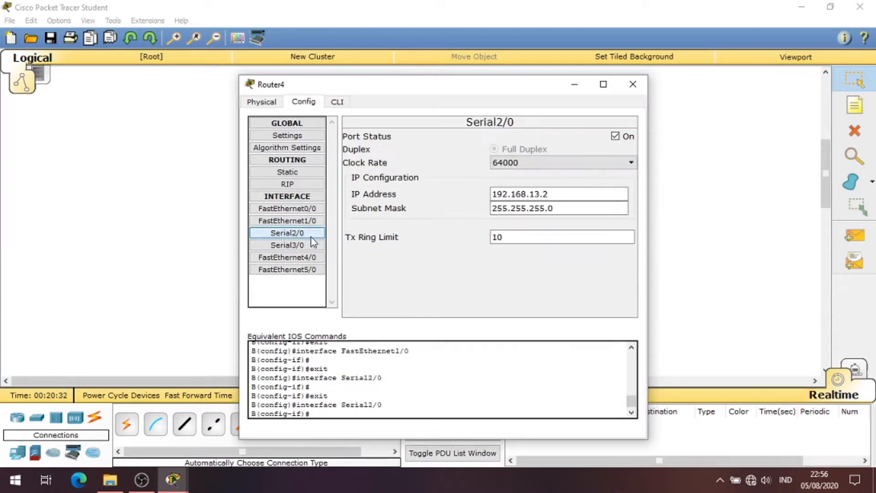
{"action": "left_click", "coordinate": [313, 246]}
{"action": "left_click", "coordinate": [632, 84]}
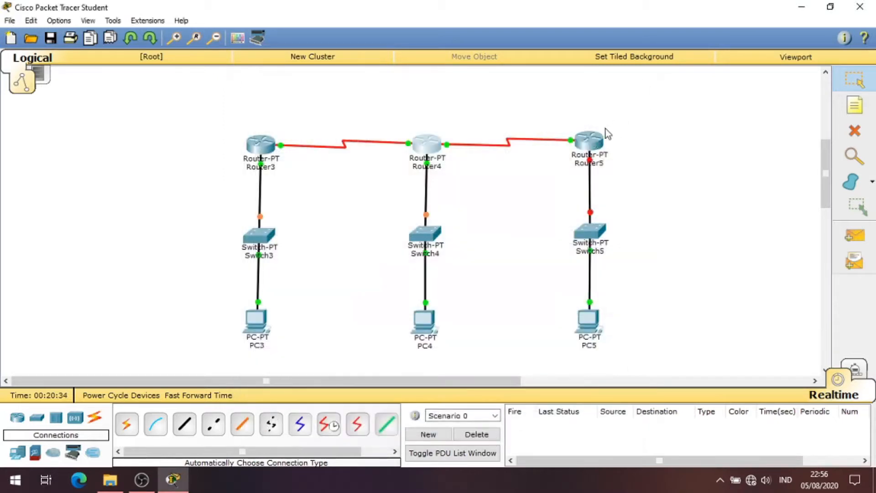
Turn on the FastEthernet0/0 port in Router5's interface configuration
{"action": "left_click", "coordinate": [595, 142]}
{"action": "left_click", "coordinate": [322, 106]}
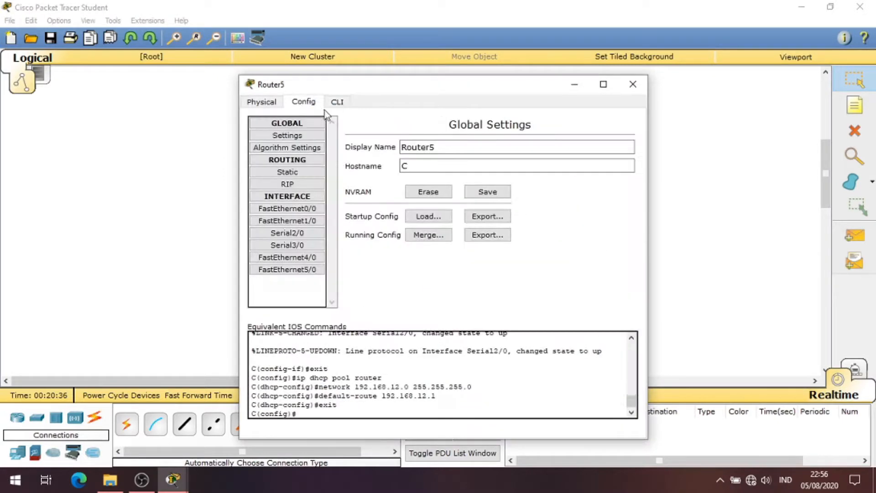
{"action": "left_click", "coordinate": [291, 208]}
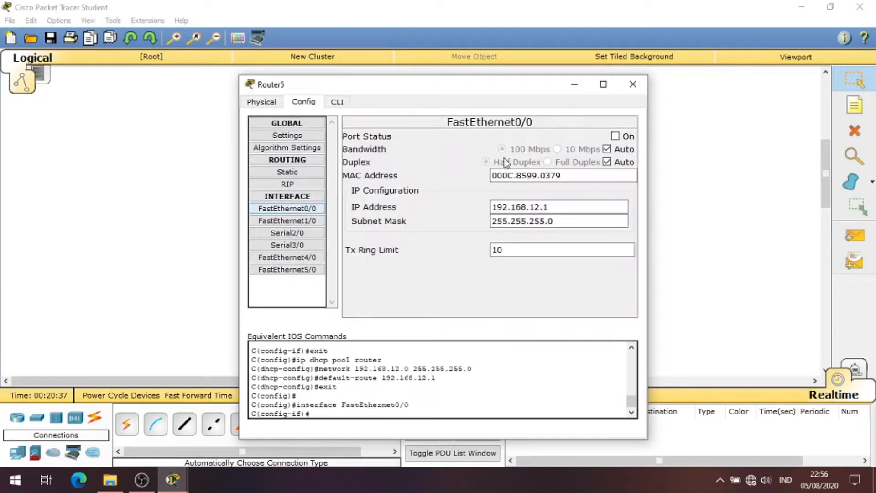
{"action": "left_click", "coordinate": [616, 136]}
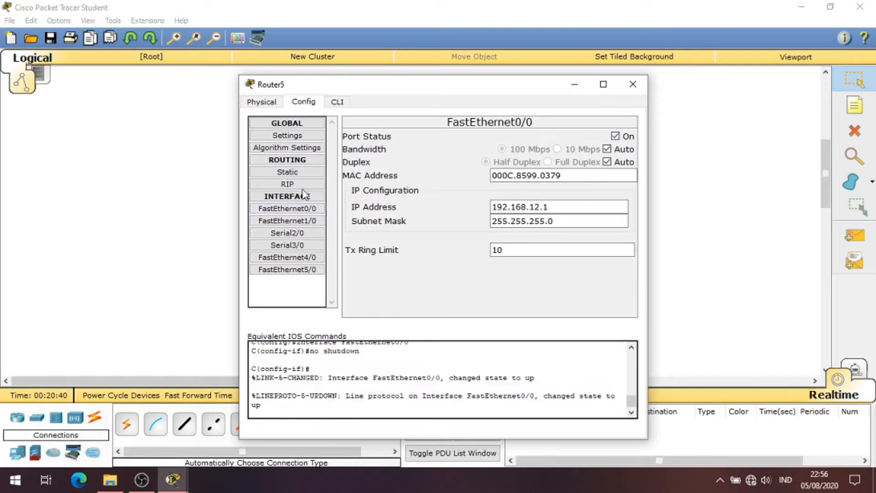
Turn on Router5's FastEthernet1/0 port and try to set the Serial2/0 clock rate to 64000
{"action": "left_click", "coordinate": [307, 221]}
{"action": "left_click", "coordinate": [616, 135]}
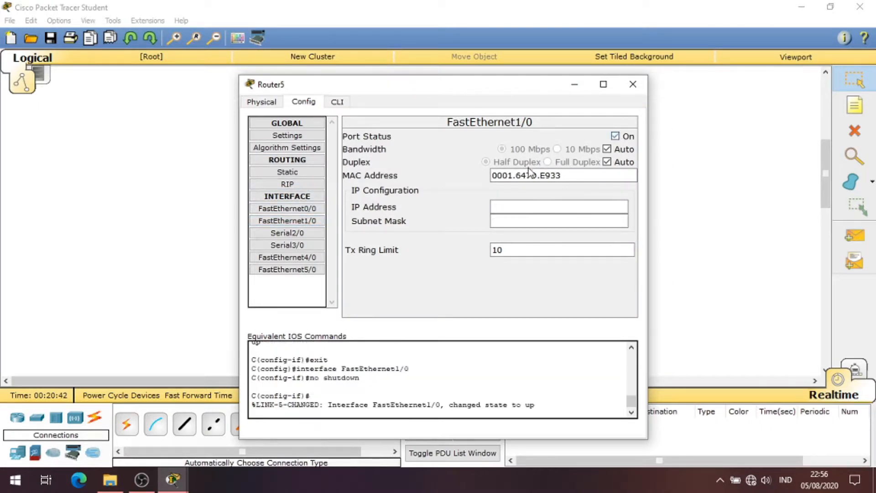
{"action": "left_click", "coordinate": [287, 233]}
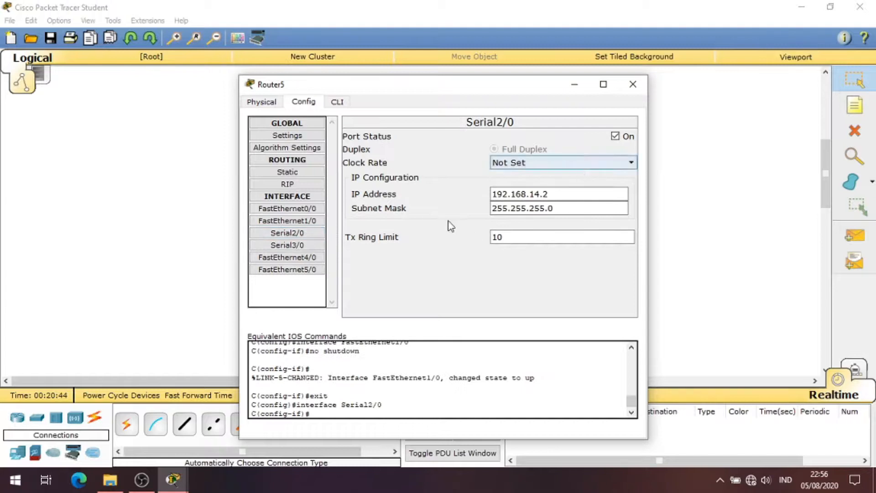
{"action": "left_click", "coordinate": [527, 163]}
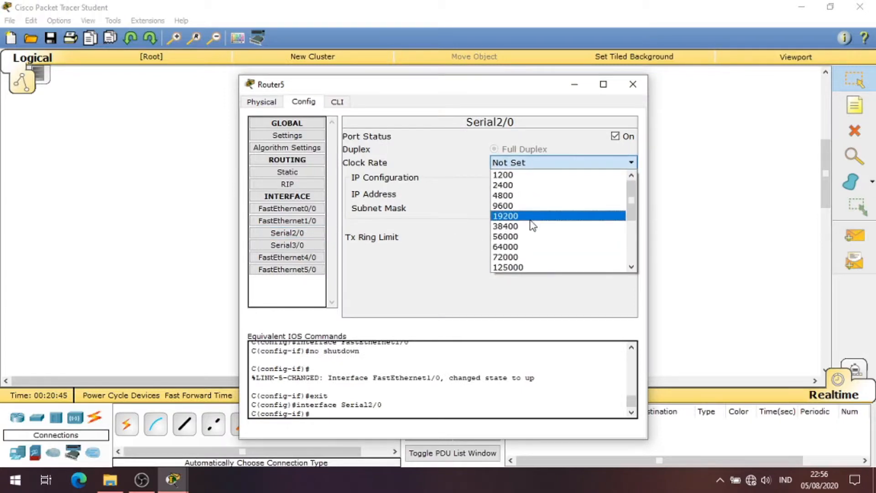
{"action": "left_click", "coordinate": [531, 246]}
Turn on Router5's Serial3/0 port and close the router window
{"action": "left_click", "coordinate": [288, 245]}
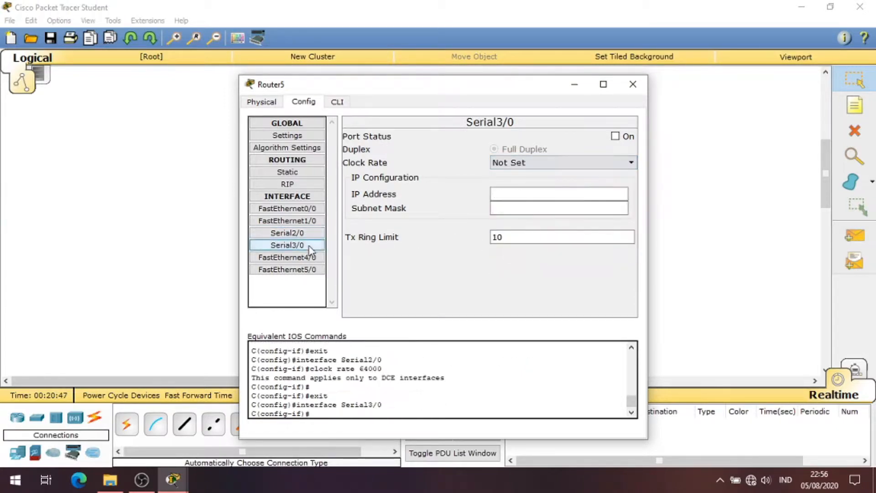
{"action": "left_click", "coordinate": [628, 137]}
{"action": "left_click", "coordinate": [633, 84]}
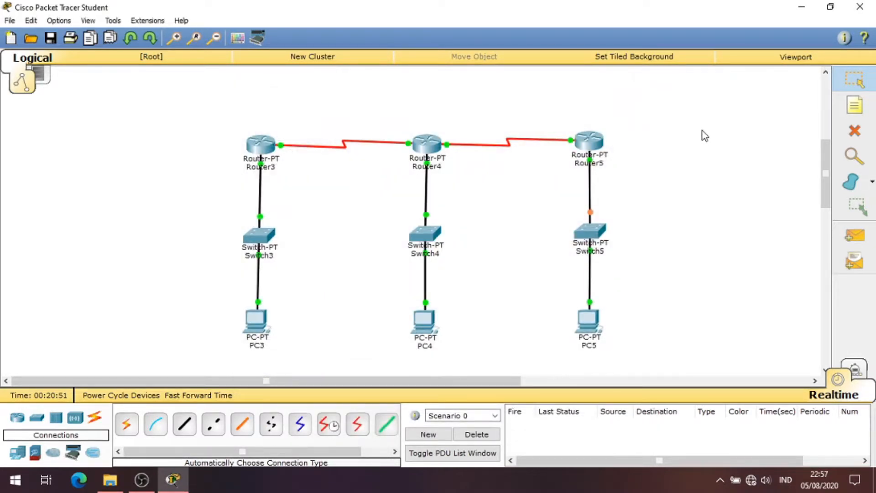
Set PC3's IP configuration to DHCP and close its window
{"action": "left_click", "coordinate": [247, 329]}
{"action": "left_click", "coordinate": [355, 107]}
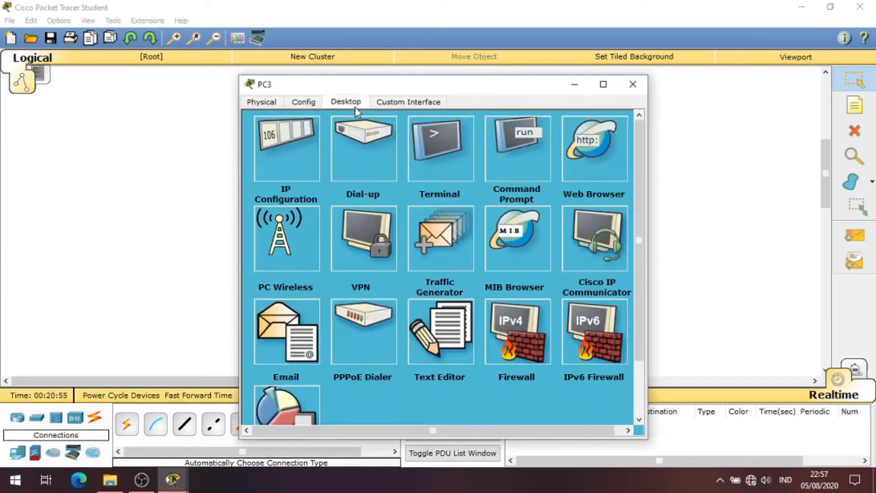
{"action": "left_click", "coordinate": [292, 154]}
{"action": "left_click", "coordinate": [290, 157]}
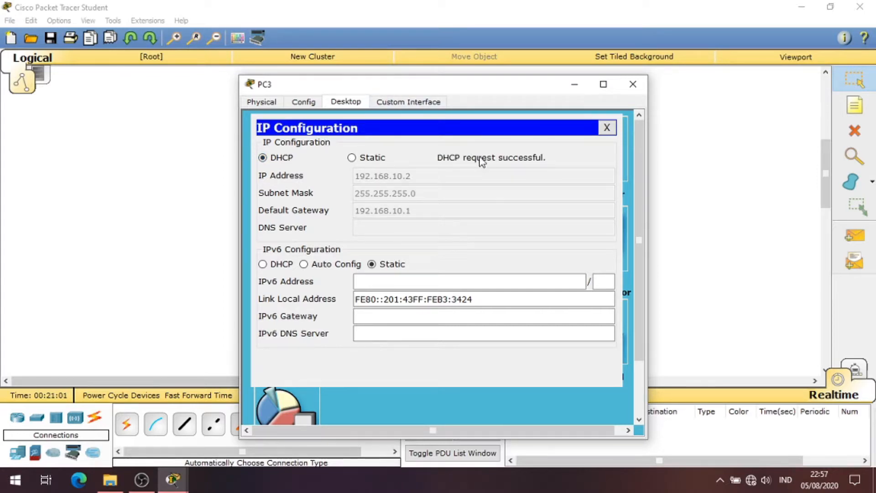
{"action": "left_click", "coordinate": [607, 127]}
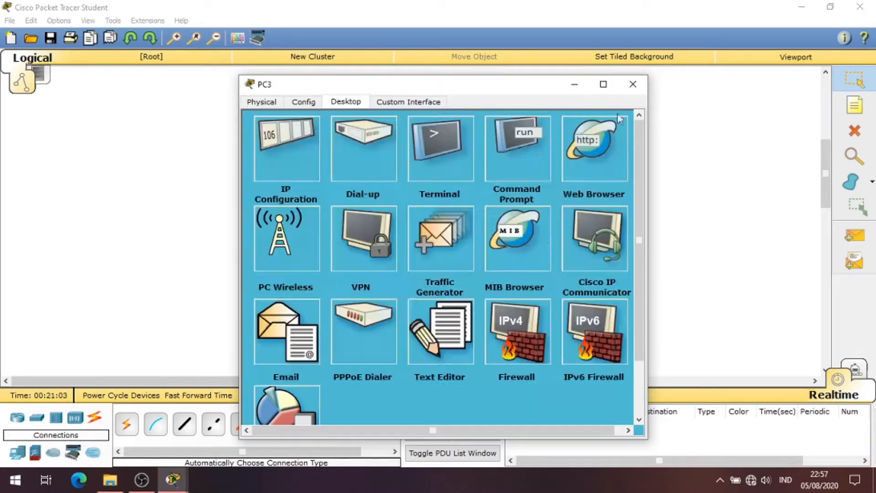
{"action": "left_click", "coordinate": [632, 84]}
Set PC4's IP configuration to DHCP and close its window
{"action": "left_click", "coordinate": [428, 325]}
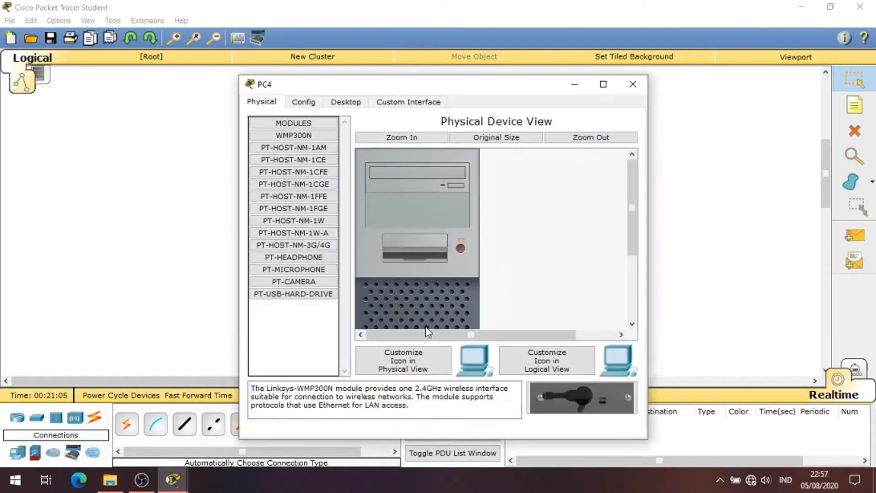
{"action": "left_click", "coordinate": [354, 108]}
{"action": "left_click", "coordinate": [292, 157]}
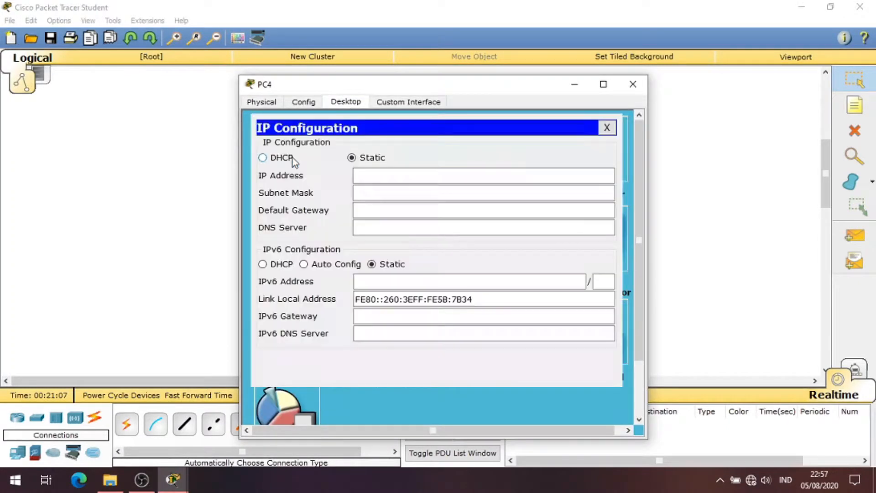
{"action": "left_click", "coordinate": [262, 157]}
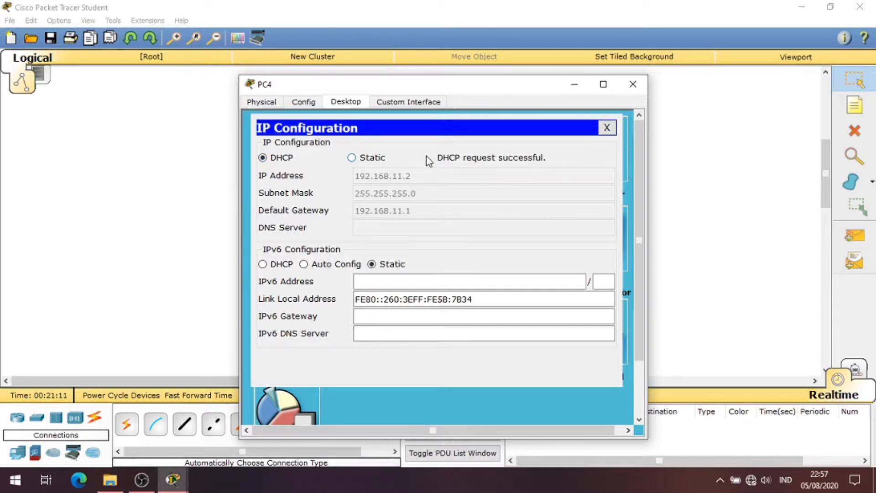
{"action": "left_click", "coordinate": [607, 128]}
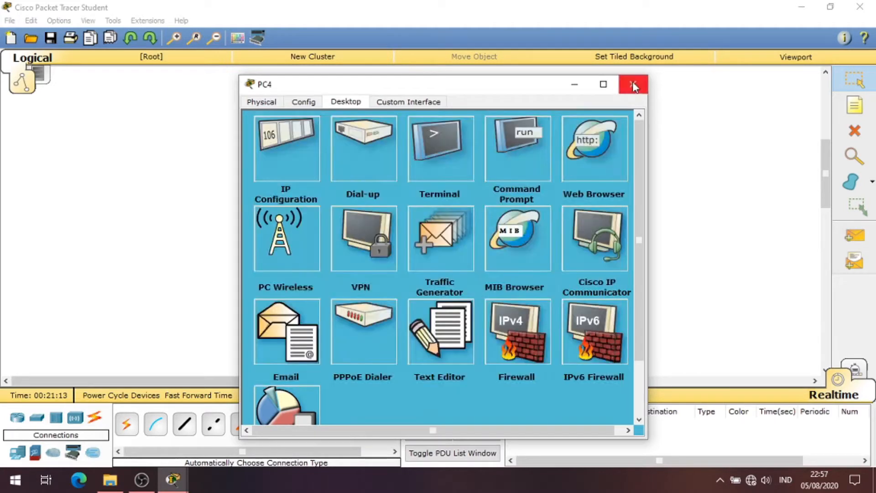
{"action": "left_click", "coordinate": [632, 83]}
Set PC5's IP configuration to DHCP and close its window
{"action": "left_click", "coordinate": [588, 319]}
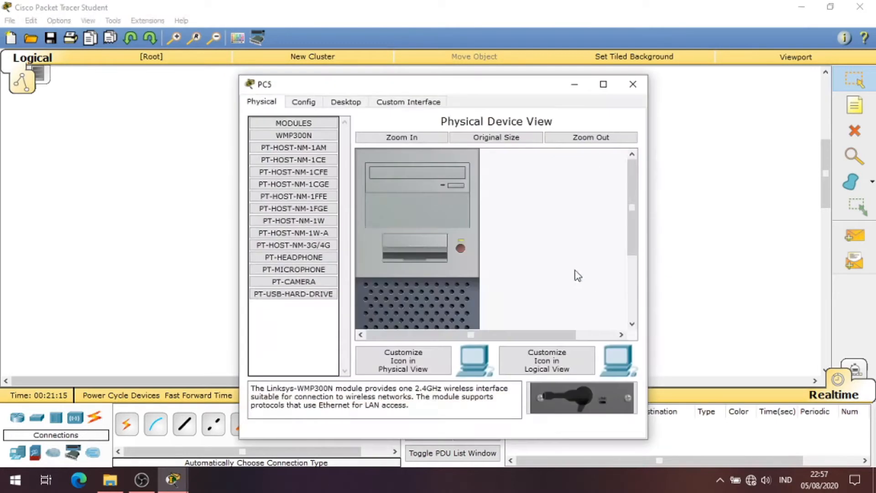
{"action": "left_click", "coordinate": [358, 102]}
{"action": "left_click", "coordinate": [287, 157]}
{"action": "left_click", "coordinate": [288, 157]}
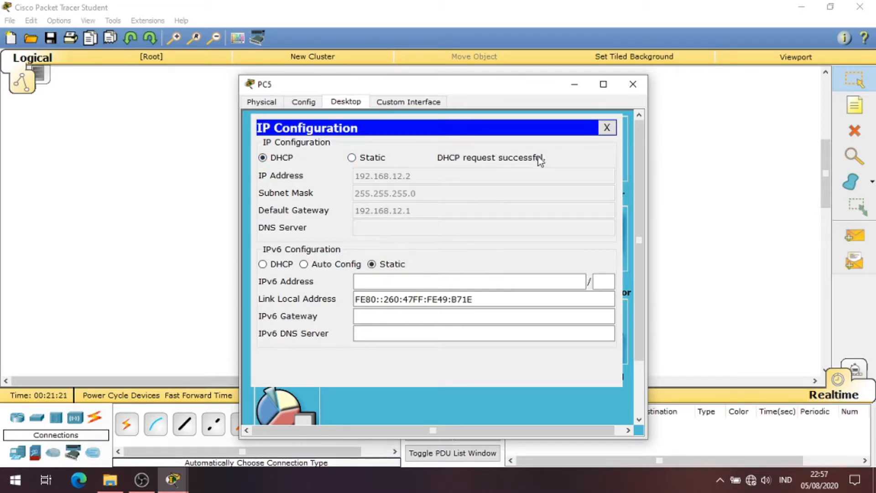
{"action": "left_click", "coordinate": [606, 127]}
{"action": "left_click", "coordinate": [633, 84]}
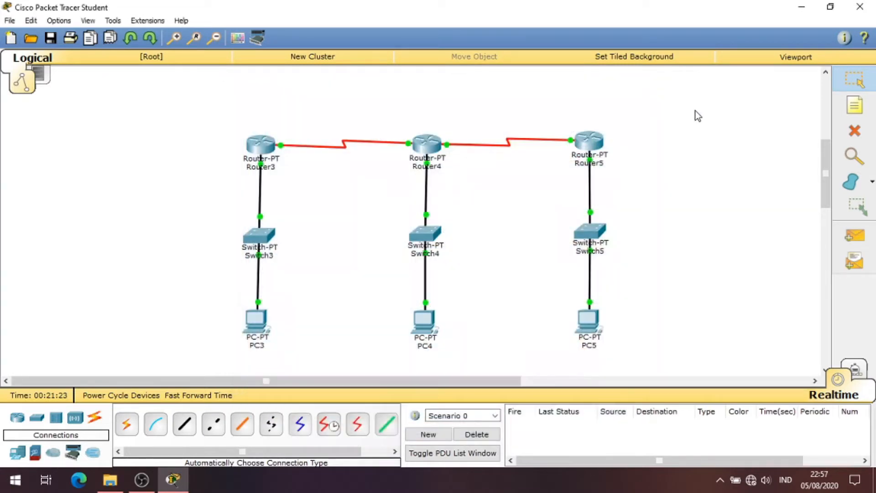
In Router3's command line, leave interface configuration and enter RIP configuration with "router rip"
{"action": "left_click", "coordinate": [261, 145]}
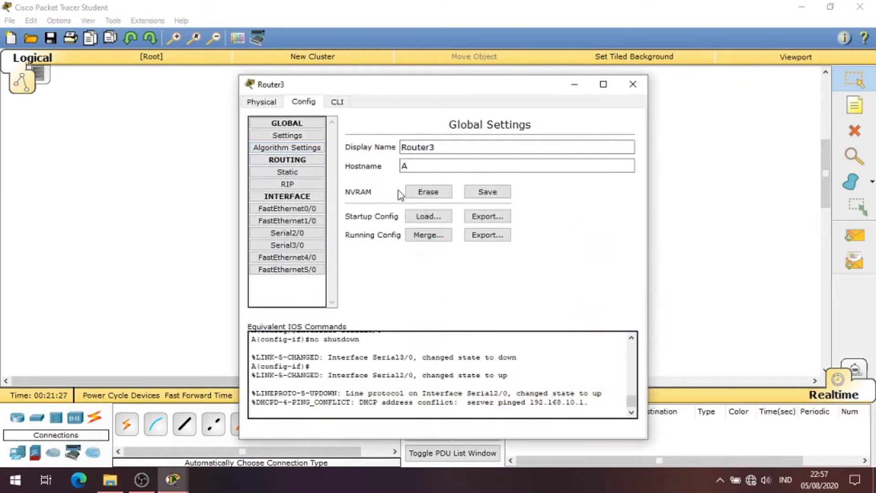
{"action": "left_click", "coordinate": [338, 105]}
{"action": "key", "text": "Return"}
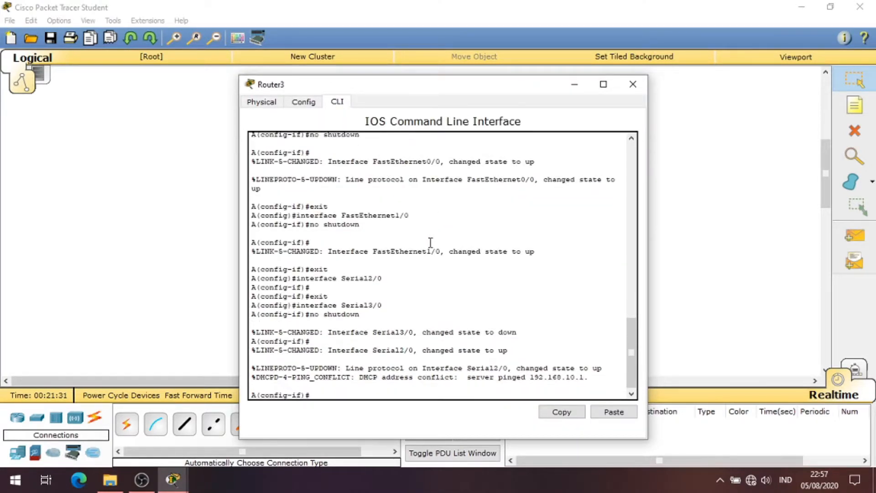
{"action": "type", "text": "exit"}
{"action": "key", "text": "Return"}
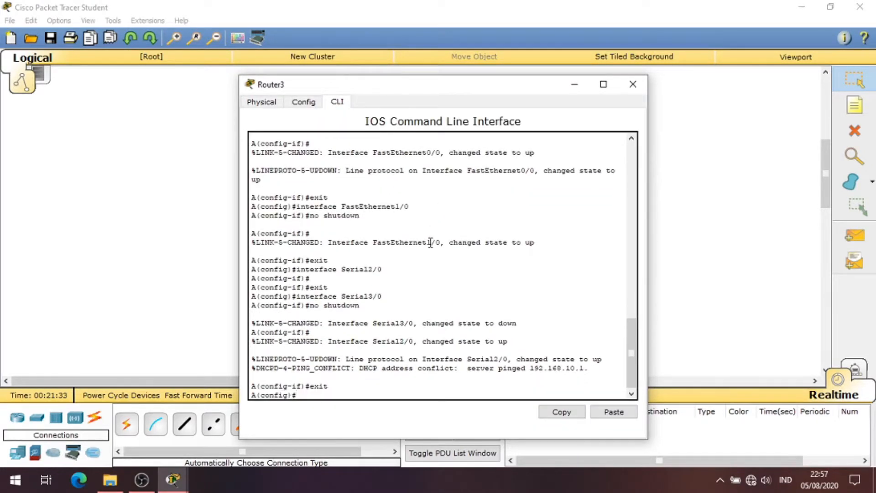
{"action": "type", "text": "ip"}
{"action": "type", "text": "router"}
{"action": "type", "text": "p"}
{"action": "key", "text": "Return"}
Add networks 192.168.10.0 and 192.168.13.2 to Router3's RIP configuration and close the router window
{"action": "type", "text": "network 192.168"}
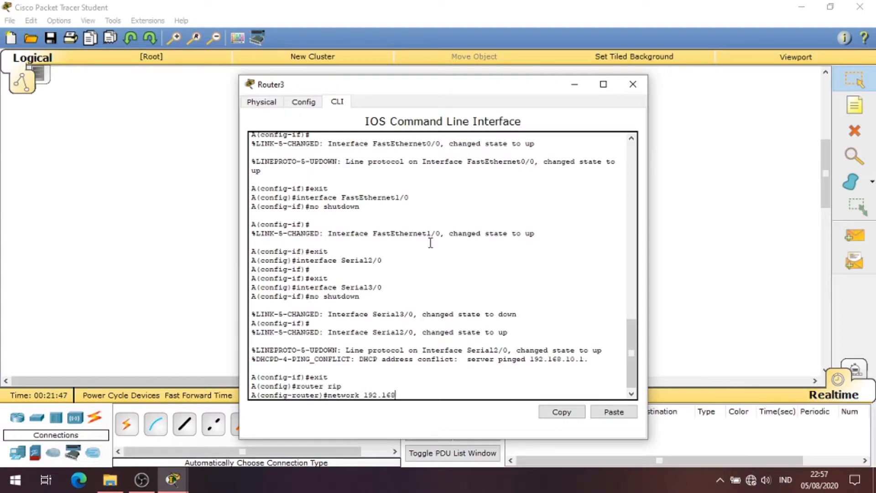
{"action": "type", "text": ".10.0"}
{"action": "key", "text": "Return"}
{"action": "type", "text": "netwo"}
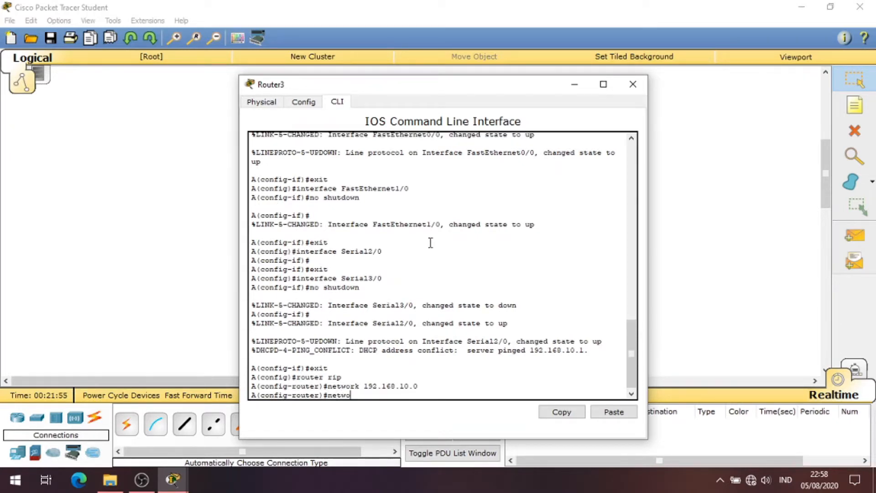
{"action": "type", "text": "rk 192.168.13.2"}
{"action": "key", "text": "Return"}
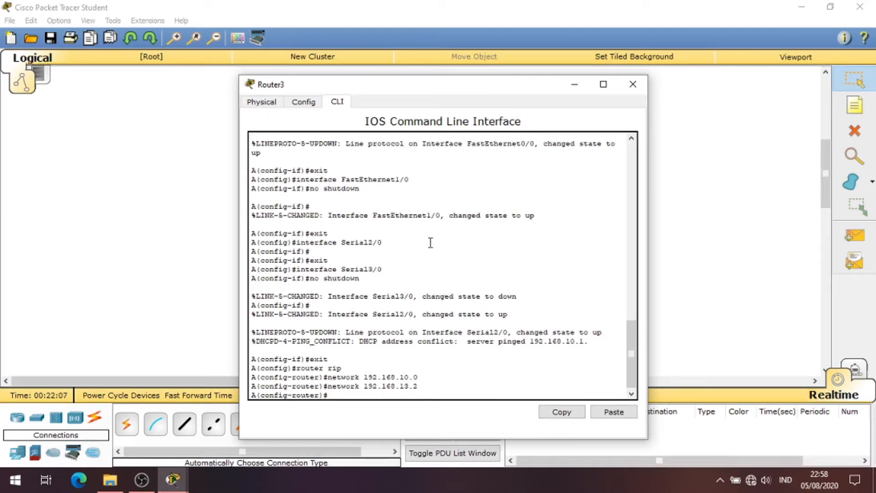
{"action": "left_click", "coordinate": [632, 84]}
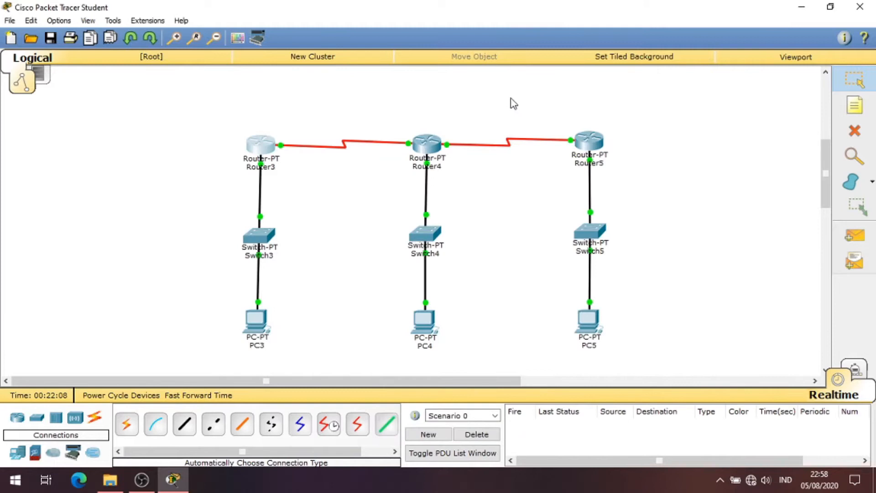
In Router4's command line, leave interface configuration and enter RIP configuration with "router rip"
{"action": "left_click", "coordinate": [431, 145]}
{"action": "left_click", "coordinate": [340, 103]}
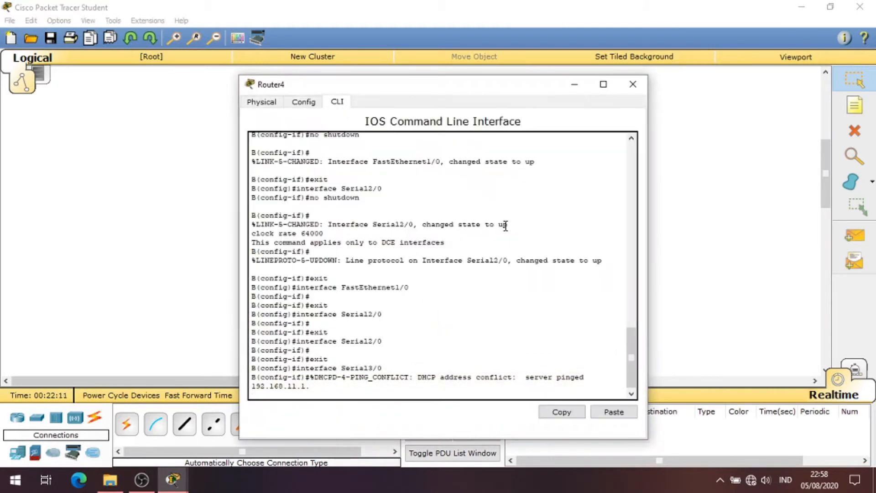
{"action": "key", "text": "Return"}
{"action": "type", "text": "exit"}
{"action": "key", "text": "Return"}
{"action": "type", "text": "router rip"}
{"action": "key", "text": "Return"}
Add networks 192.168.11.0 and 192.168.13.1 to Router4's RIP configuration
{"action": "type", "text": "network 192.168"}
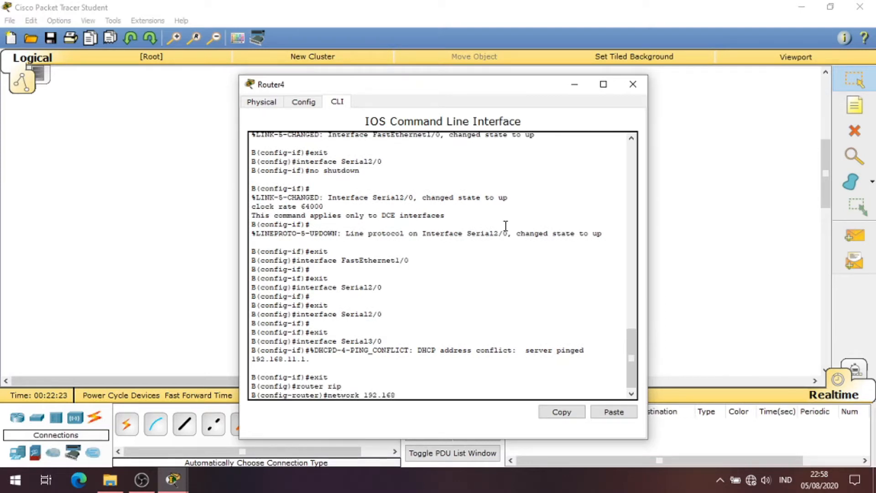
{"action": "type", "text": ".11.0"}
{"action": "key", "text": "Return"}
{"action": "type", "text": "networ"}
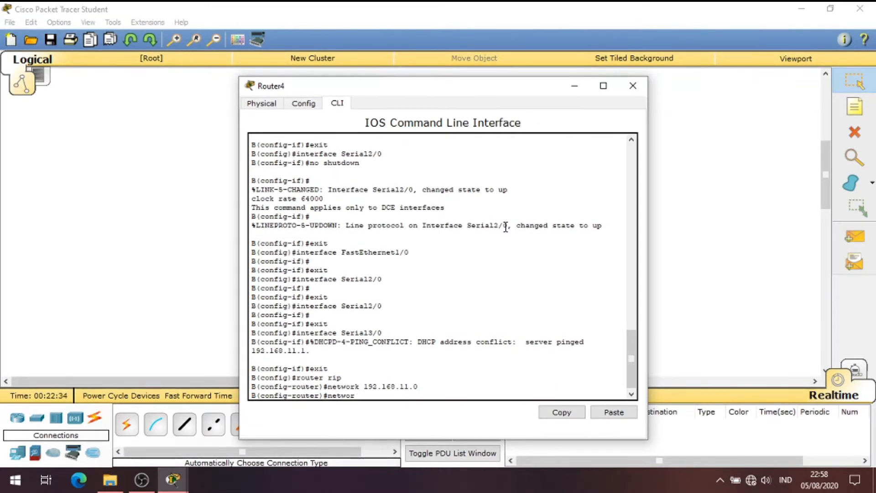
{"action": "type", "text": "k 192.168.13.1"}
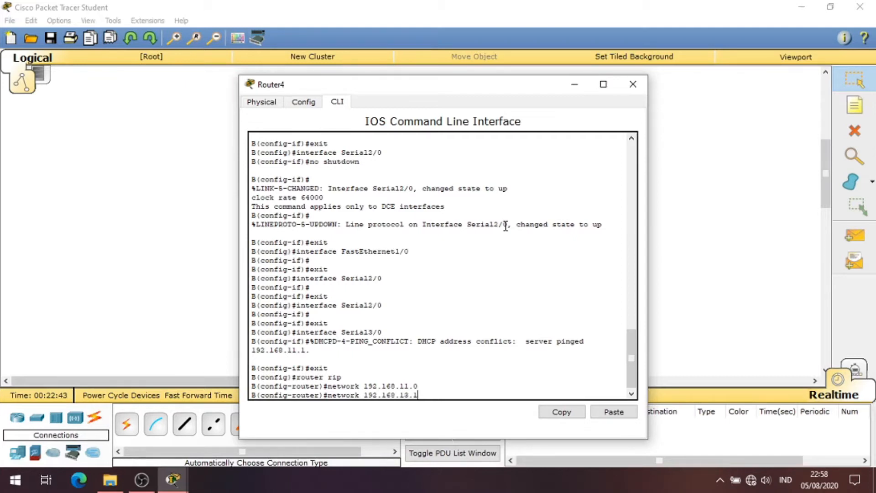
{"action": "key", "text": "Return"}
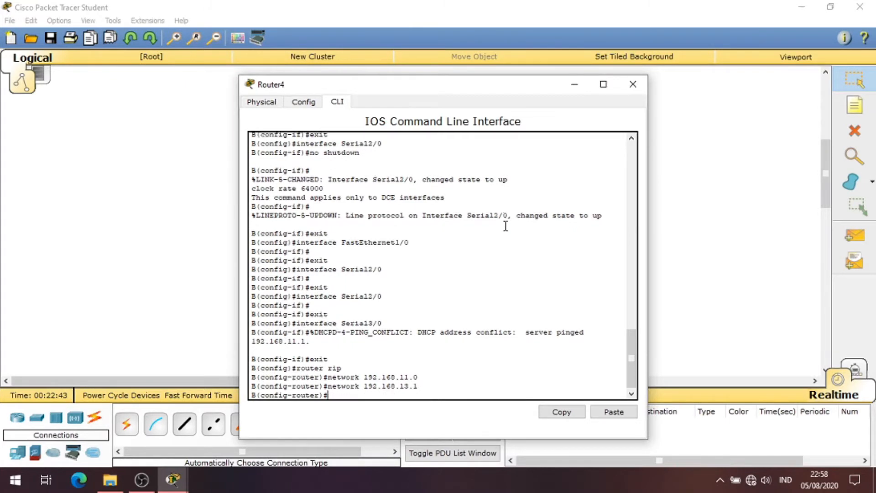
Add network 192.168.14.2 to Router4's RIP configuration and close the router window
{"action": "type", "text": "network 192.168.14."}
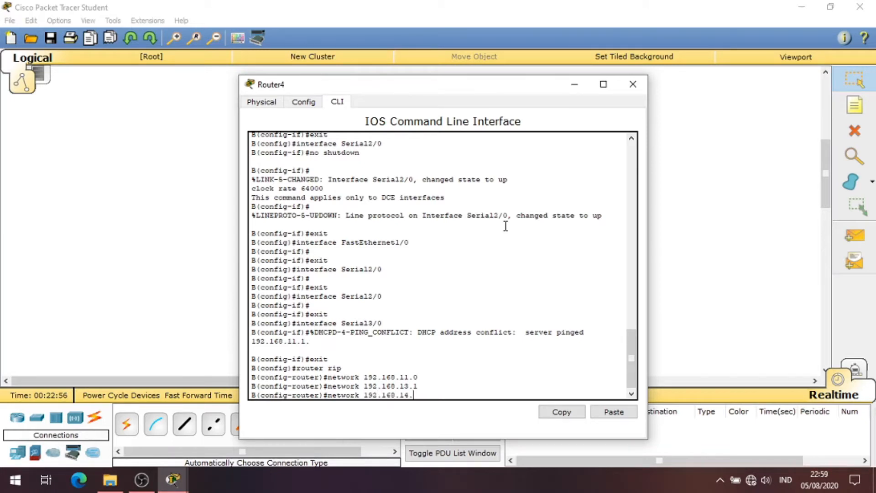
{"action": "type", "text": "2"}
{"action": "key", "text": "Return"}
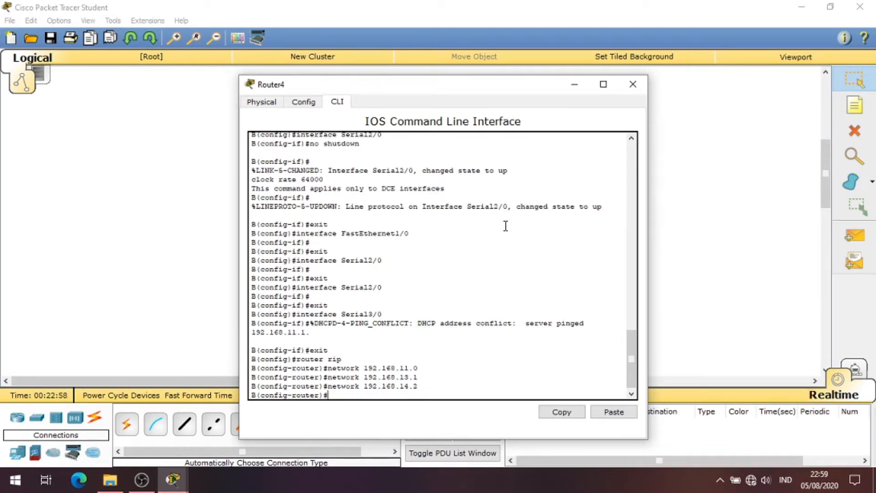
{"action": "left_click", "coordinate": [643, 85]}
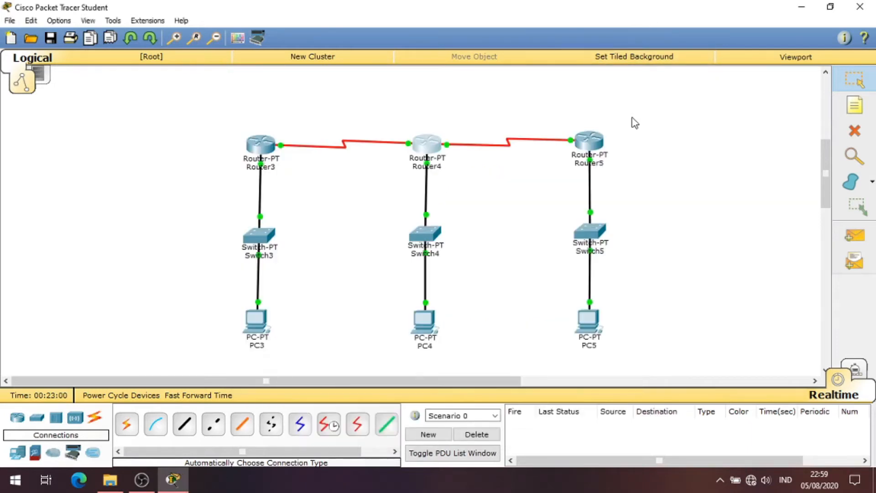
In Router5's command line, leave interface configuration and enter RIP configuration with "router rip"
{"action": "left_click", "coordinate": [581, 142]}
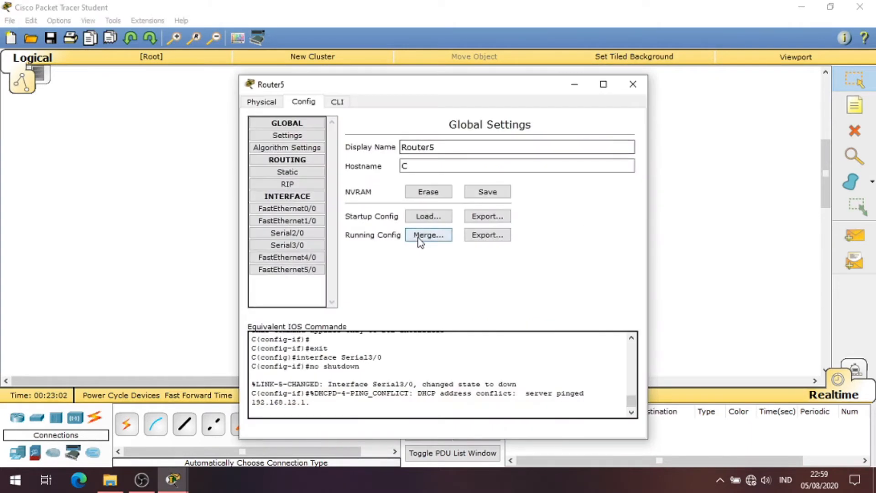
{"action": "left_click", "coordinate": [337, 102]}
{"action": "type", "text": "router"}
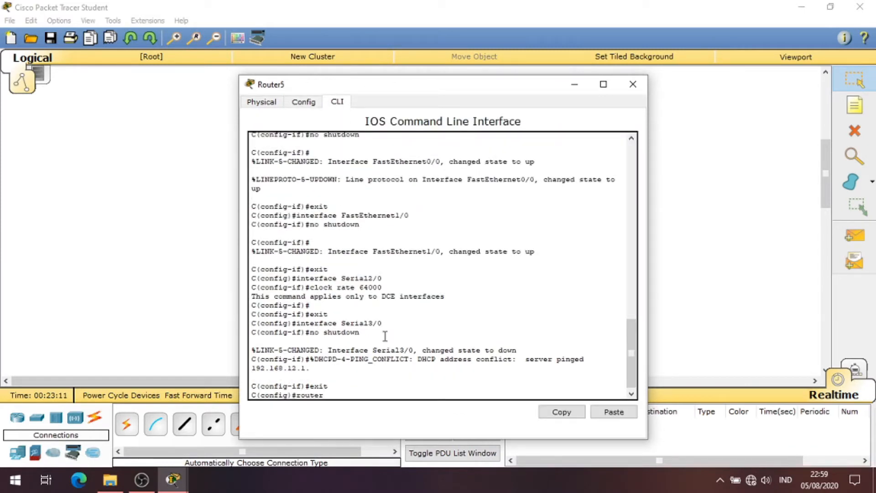
{"action": "type", "text": " rip"}
{"action": "key", "text": "Return"}
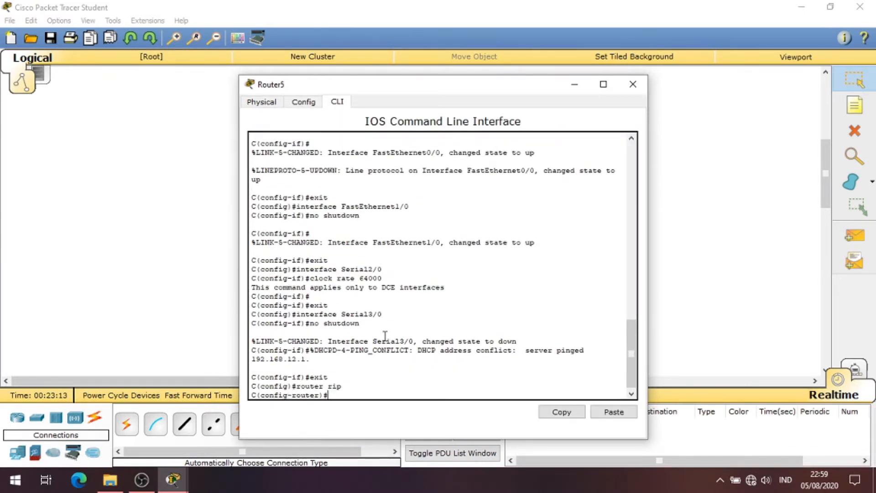
Add networks 192.168.12.0 and 192.168.14.1 to Router5's RIP configuration and close the router window
{"action": "type", "text": "network 192/168.12.0"}
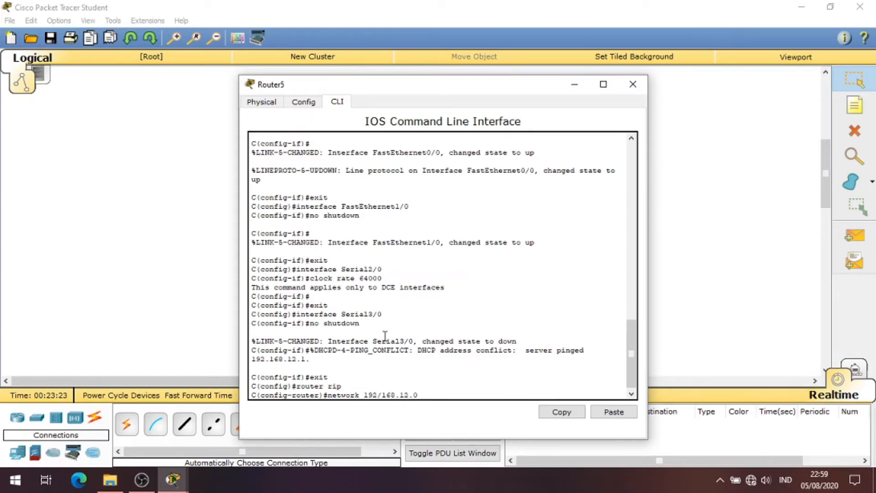
{"action": "key", "text": "Delete"}
{"action": "type", "text": "."}
{"action": "key", "text": "Right"}
{"action": "key", "text": "Return"}
{"action": "type", "text": "network 192"}
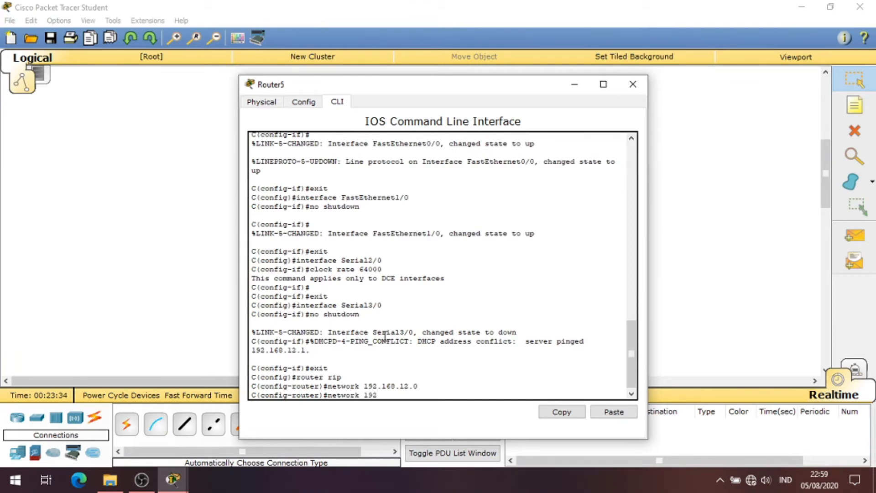
{"action": "type", "text": ".168.14.1"}
{"action": "key", "text": "Return"}
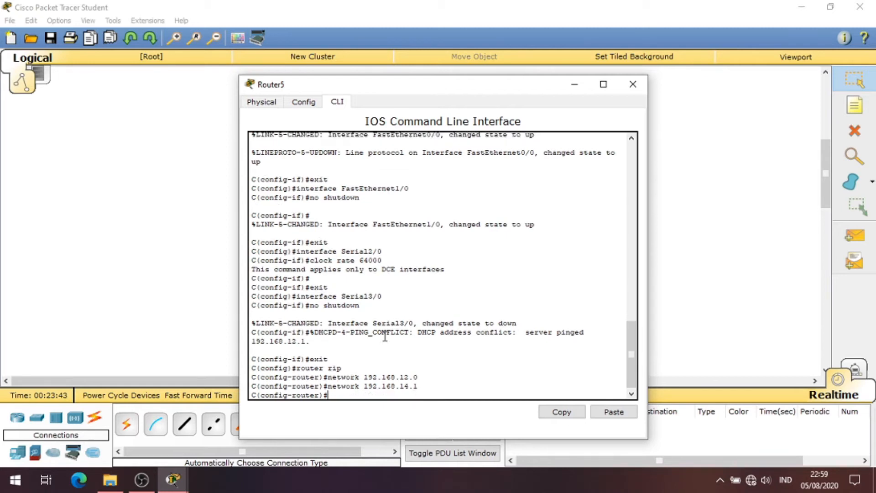
{"action": "left_click", "coordinate": [632, 84]}
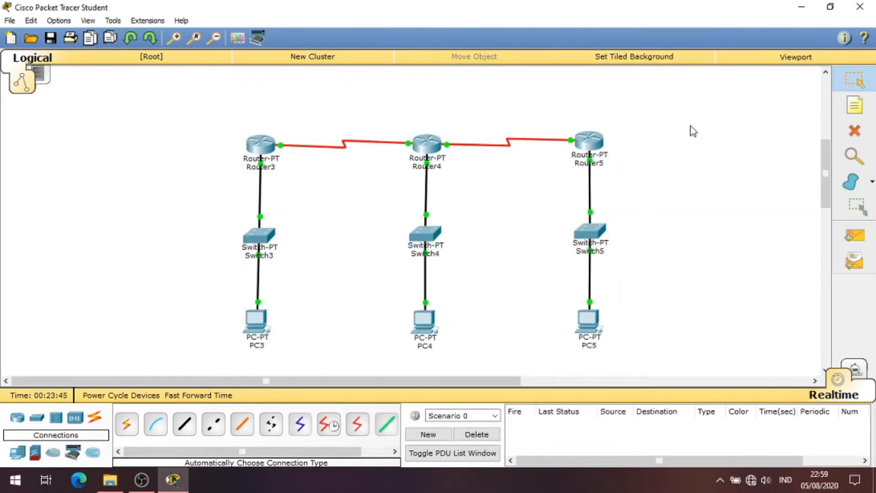
Test the router links by sending simple PDUs from Router3 to Router4 and from Router4 to Router5
{"action": "left_click", "coordinate": [854, 235]}
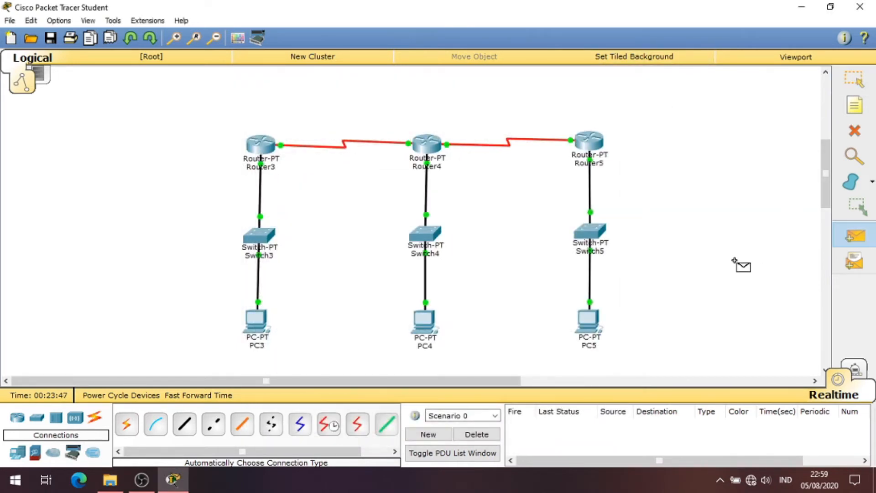
{"action": "left_click", "coordinate": [267, 154]}
{"action": "left_click", "coordinate": [430, 153]}
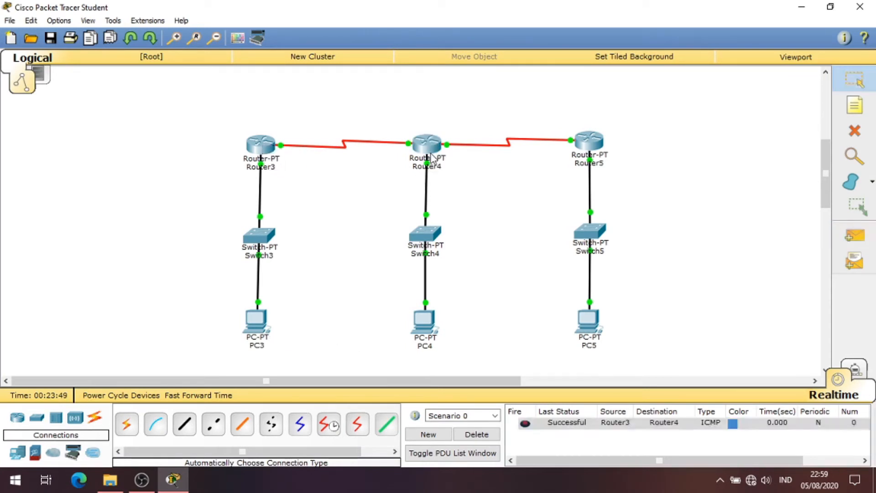
{"action": "left_click", "coordinate": [851, 236]}
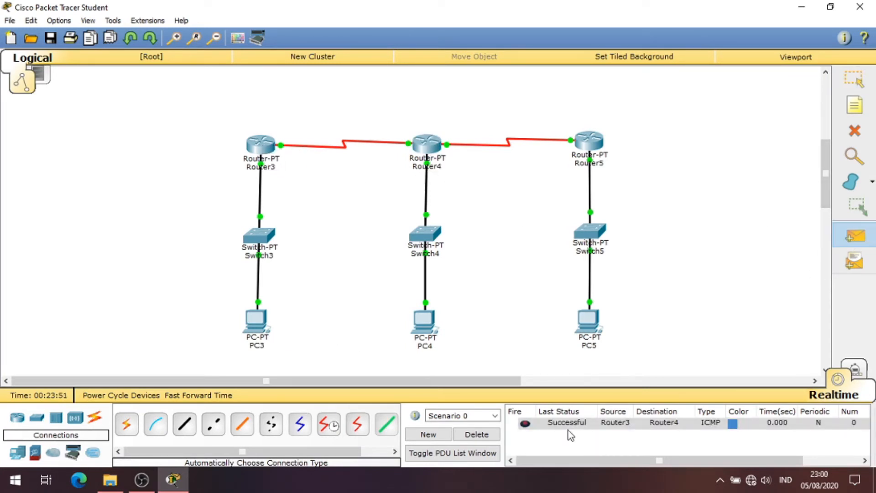
{"action": "left_click", "coordinate": [446, 152]}
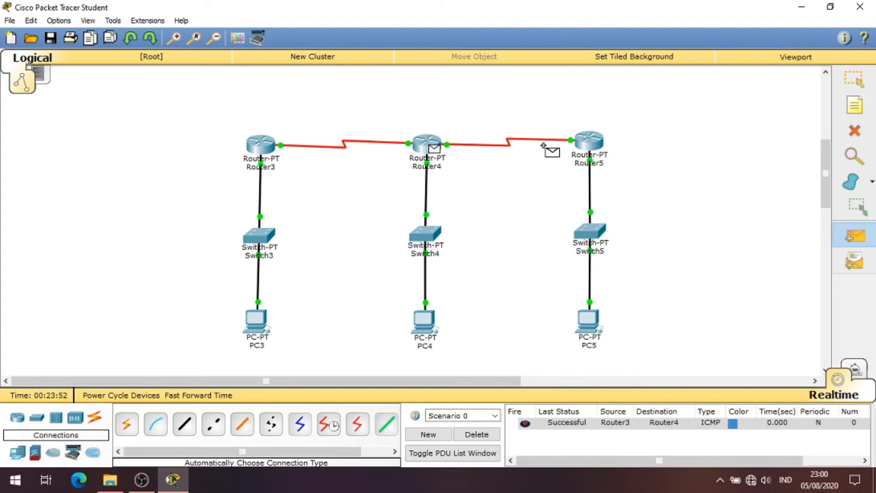
{"action": "left_click", "coordinate": [593, 148]}
Send a simple PDU from PC3 to PC4 twice and delete the scenario's PDU results
{"action": "left_click", "coordinate": [853, 233]}
{"action": "left_click", "coordinate": [256, 320]}
{"action": "left_click", "coordinate": [411, 326]}
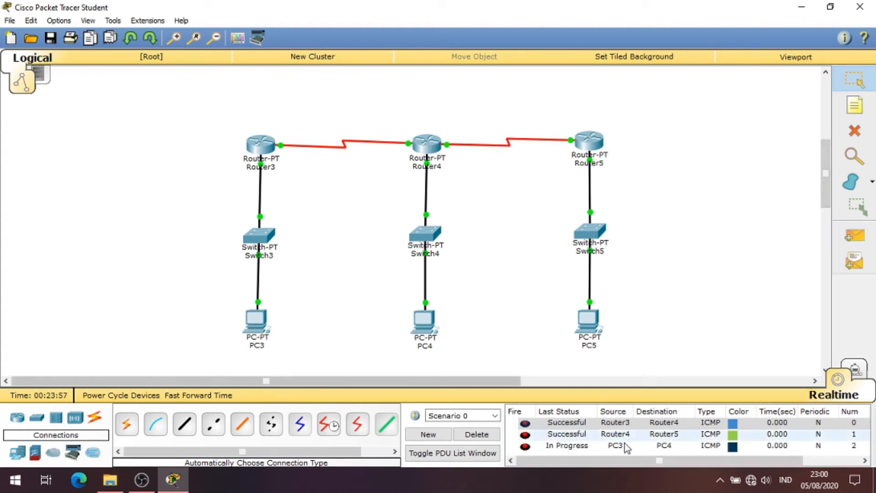
{"action": "left_click", "coordinate": [853, 234]}
{"action": "left_click", "coordinate": [257, 321]}
{"action": "left_click", "coordinate": [422, 321]}
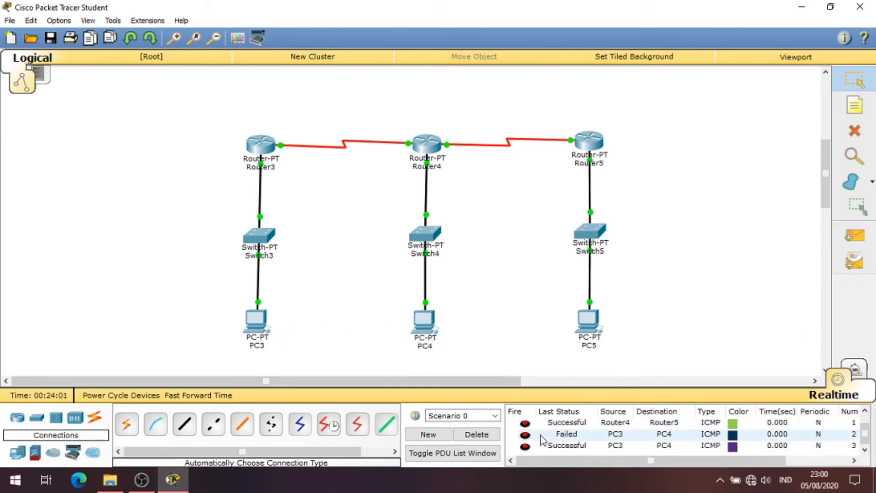
{"action": "left_click", "coordinate": [497, 438]}
Send simple PDUs from PC3 to PC4 and from PC4 to PC5, and clear the scenario's PDU list
{"action": "left_click", "coordinate": [853, 235]}
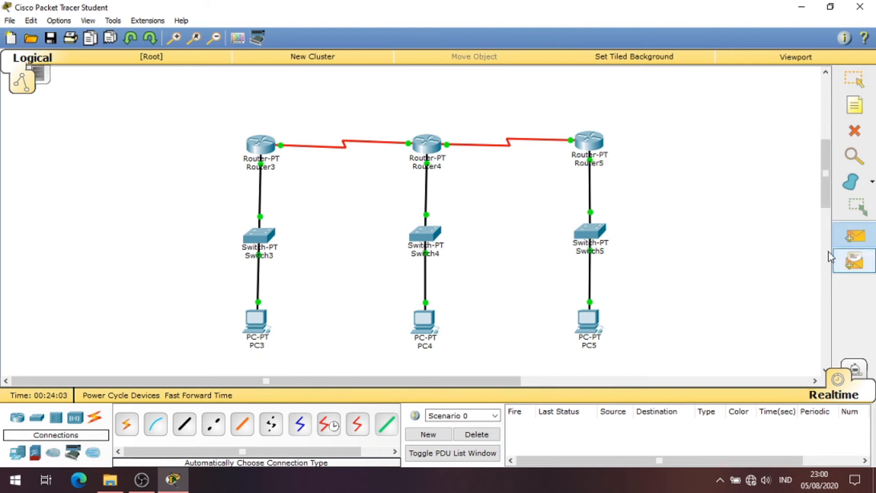
{"action": "left_click", "coordinate": [266, 325]}
{"action": "left_click", "coordinate": [433, 333]}
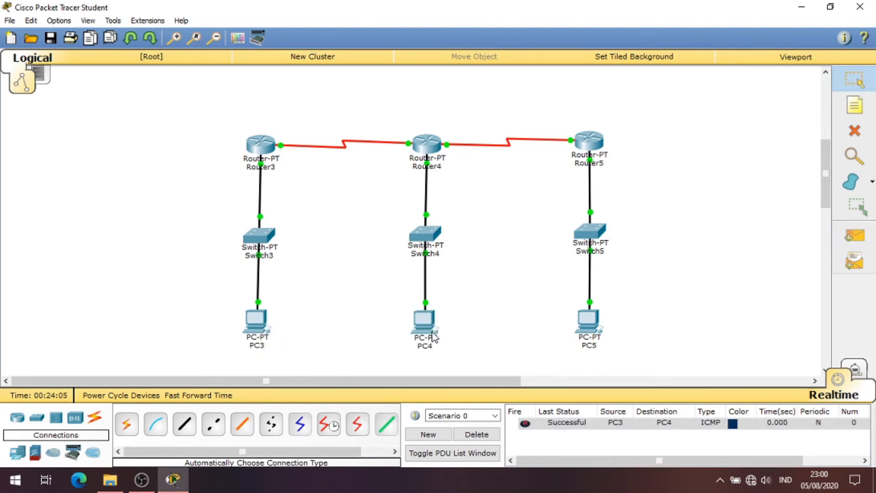
{"action": "left_click", "coordinate": [854, 236]}
{"action": "left_click", "coordinate": [431, 329]}
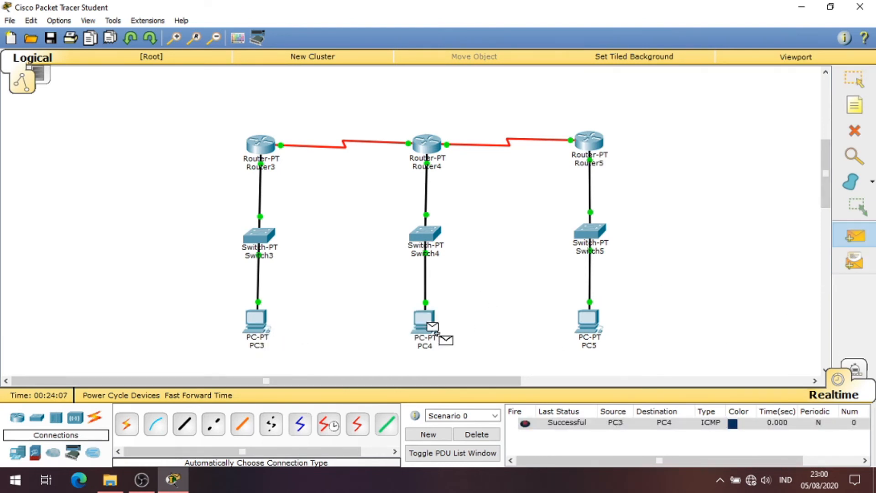
{"action": "left_click", "coordinate": [597, 324]}
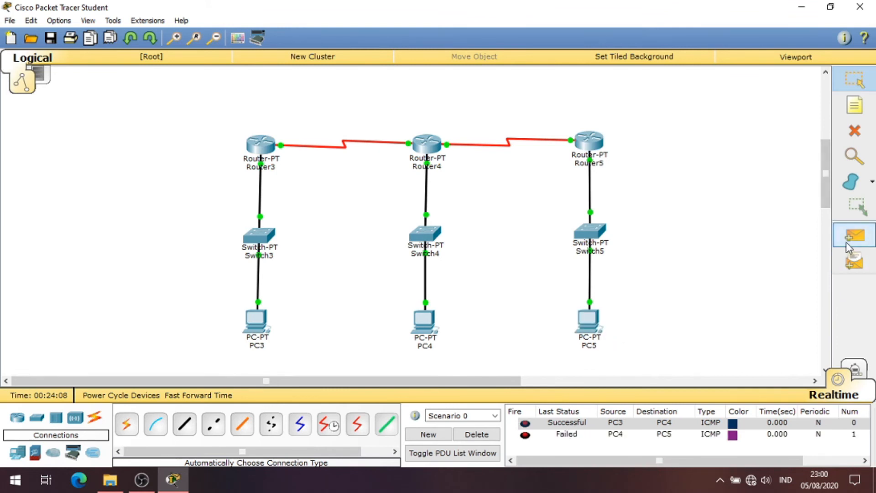
{"action": "left_click", "coordinate": [475, 433]}
Send simple PDUs from PC4 to PC5 and from PC5 to PC3
{"action": "left_click", "coordinate": [854, 235]}
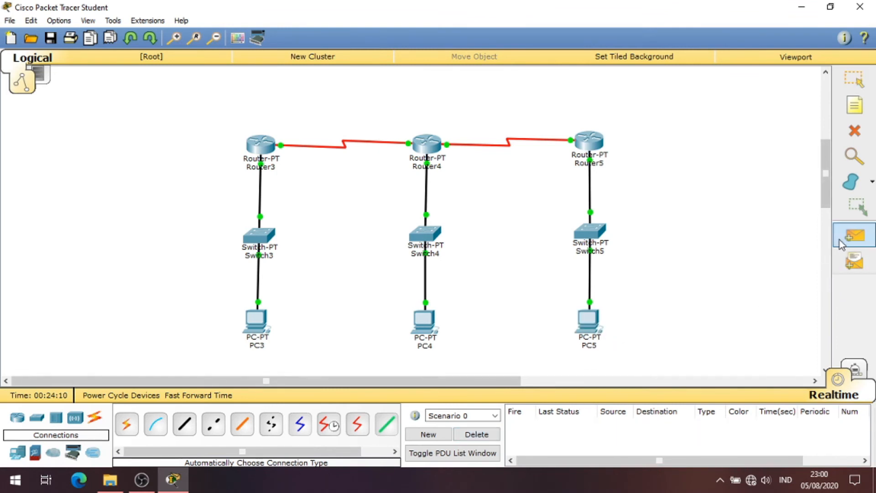
{"action": "left_click", "coordinate": [425, 326]}
{"action": "left_click", "coordinate": [584, 323]}
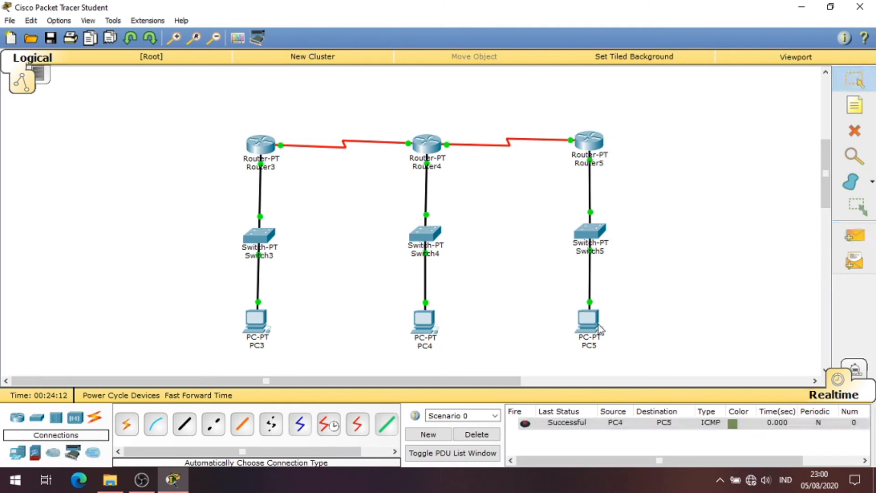
{"action": "left_click", "coordinate": [853, 235]}
{"action": "left_click", "coordinate": [595, 326]}
{"action": "left_click", "coordinate": [266, 332]}
Send another simple PDU from PC4 to PC5 and delete all PDUs of the scenario
{"action": "left_click", "coordinate": [854, 235]}
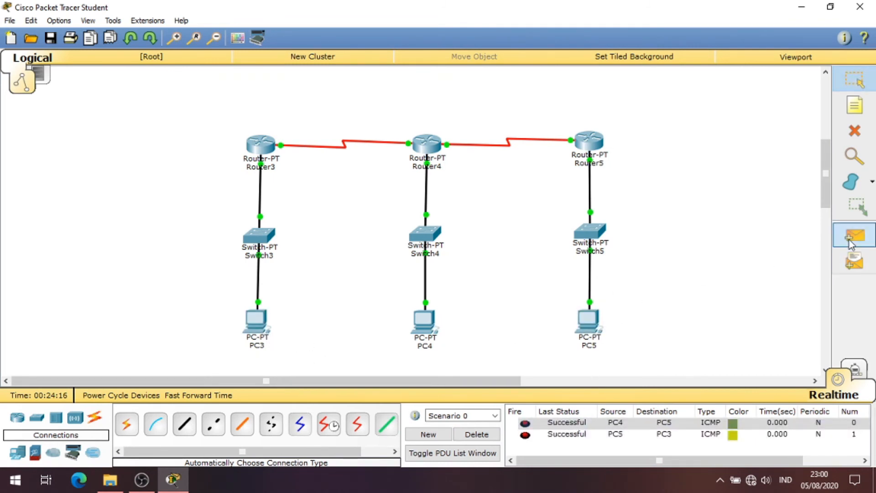
{"action": "left_click", "coordinate": [425, 325]}
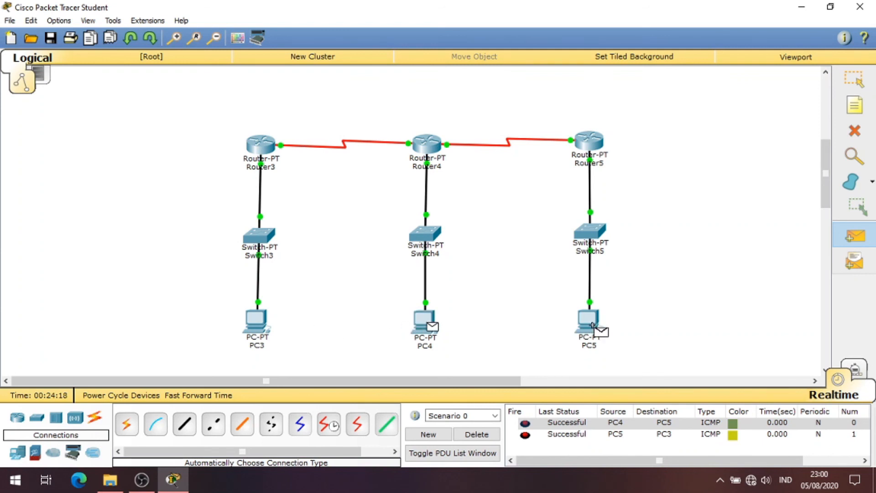
{"action": "left_click", "coordinate": [587, 325]}
{"action": "left_click", "coordinate": [477, 434]}
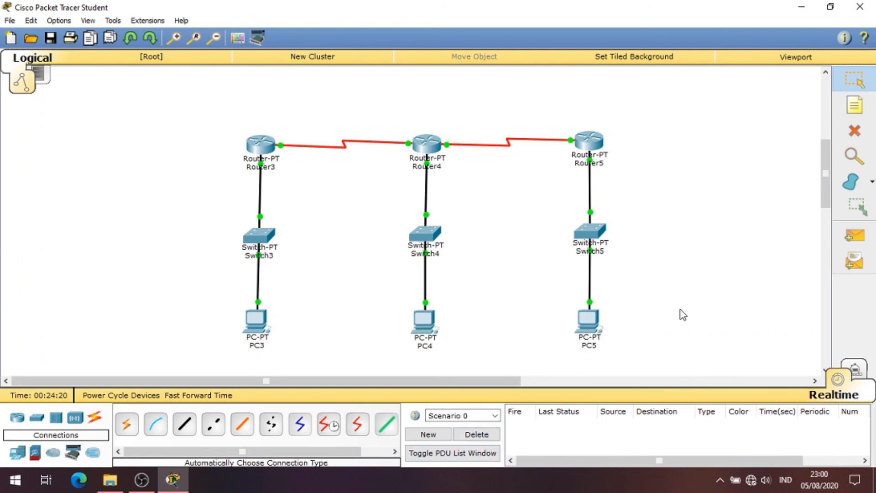